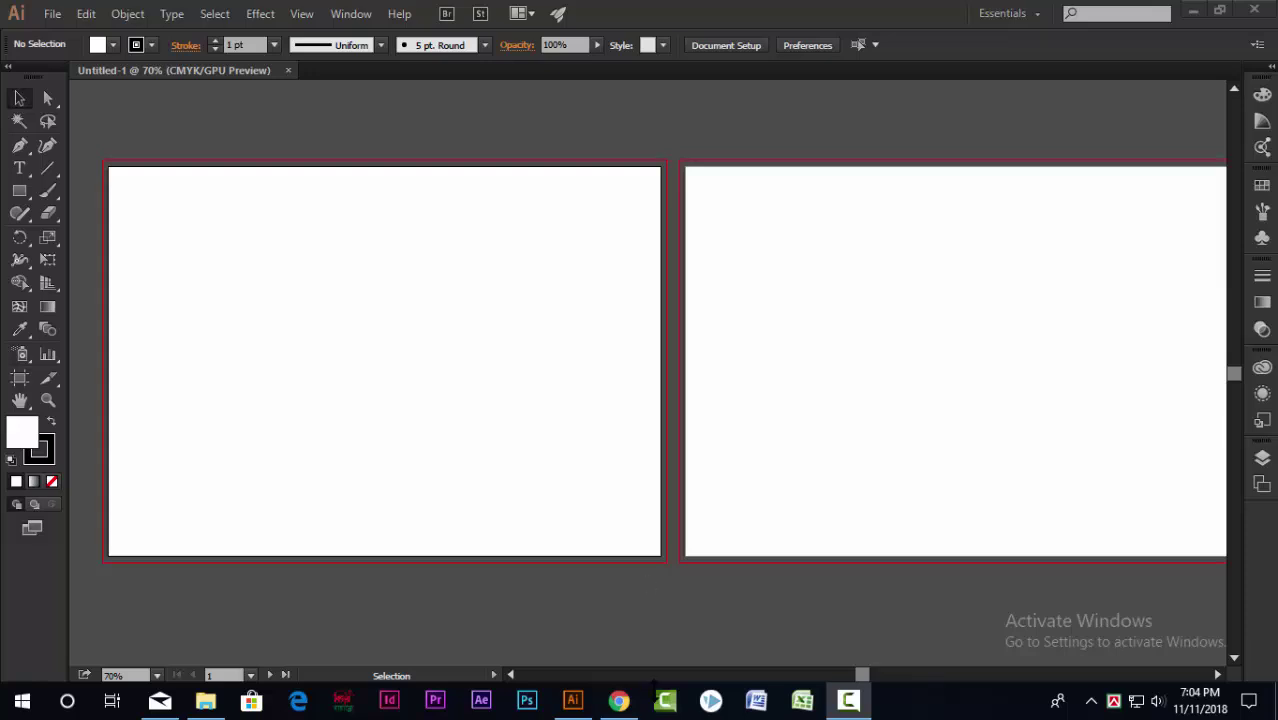
Switch to Chrome and run a Google image search for "bd govt logo" in a new tab.
left_click(619, 700)
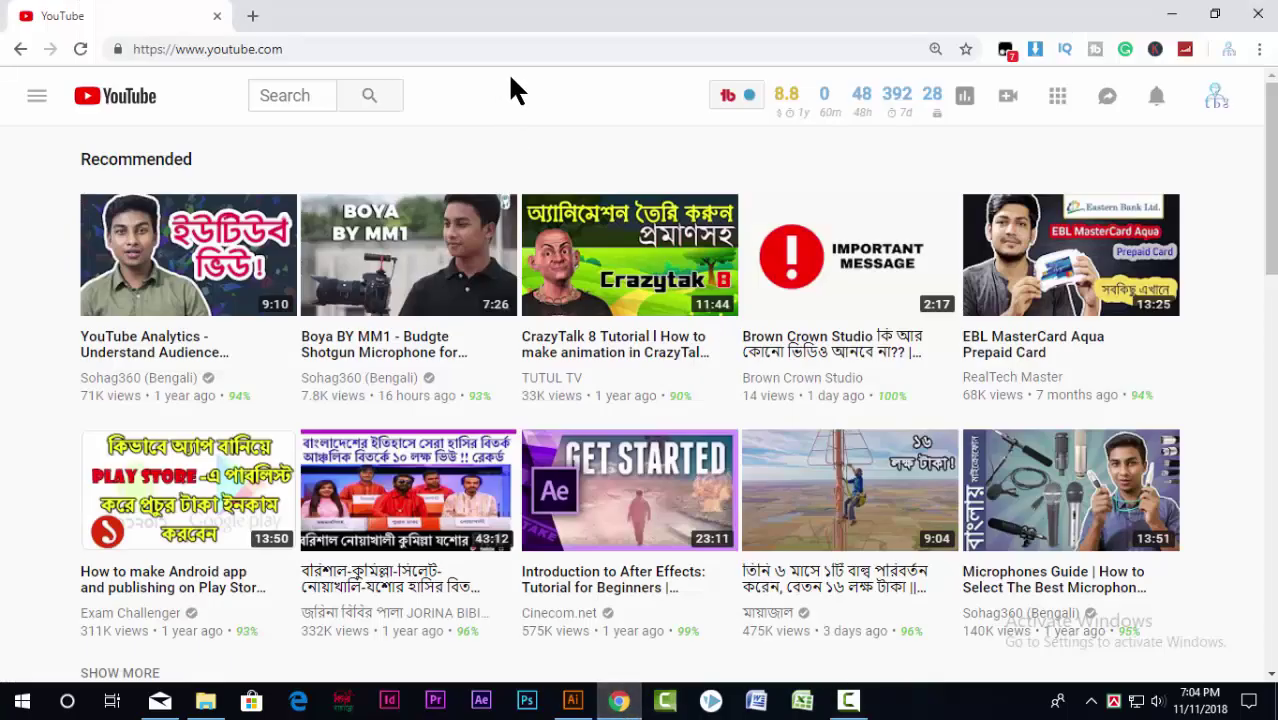
left_click(254, 17)
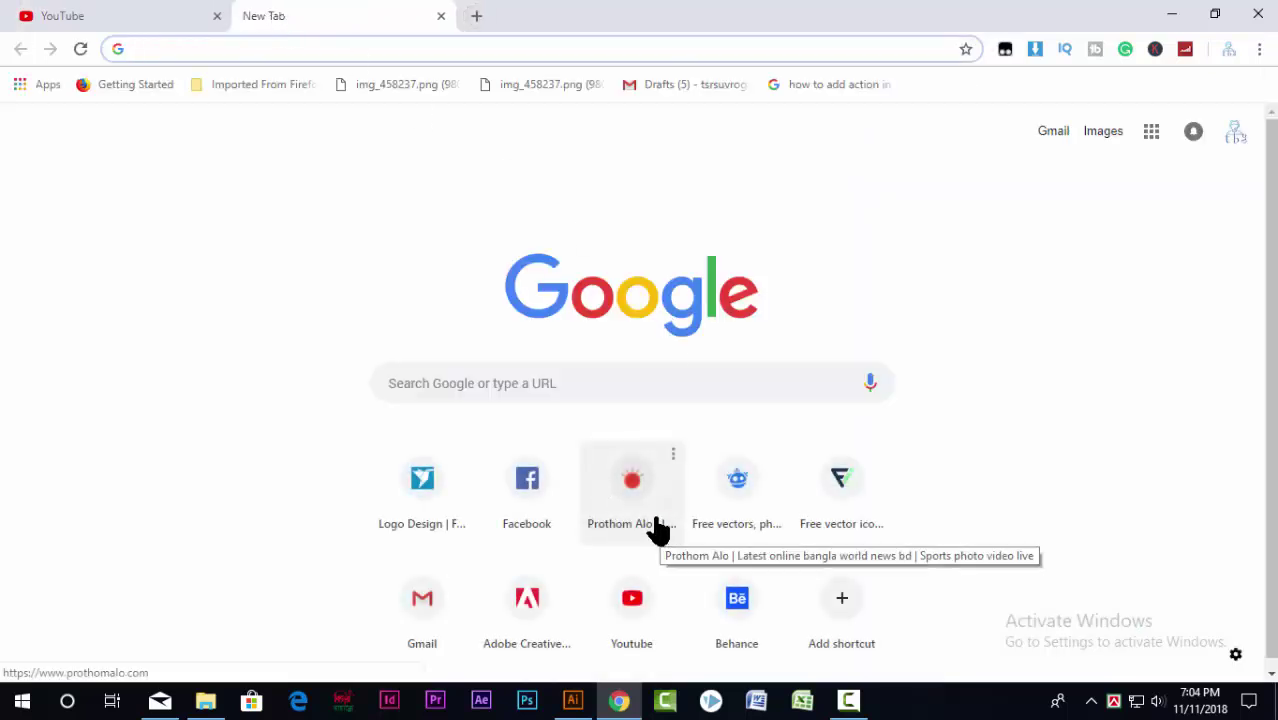
type("bd govt logo")
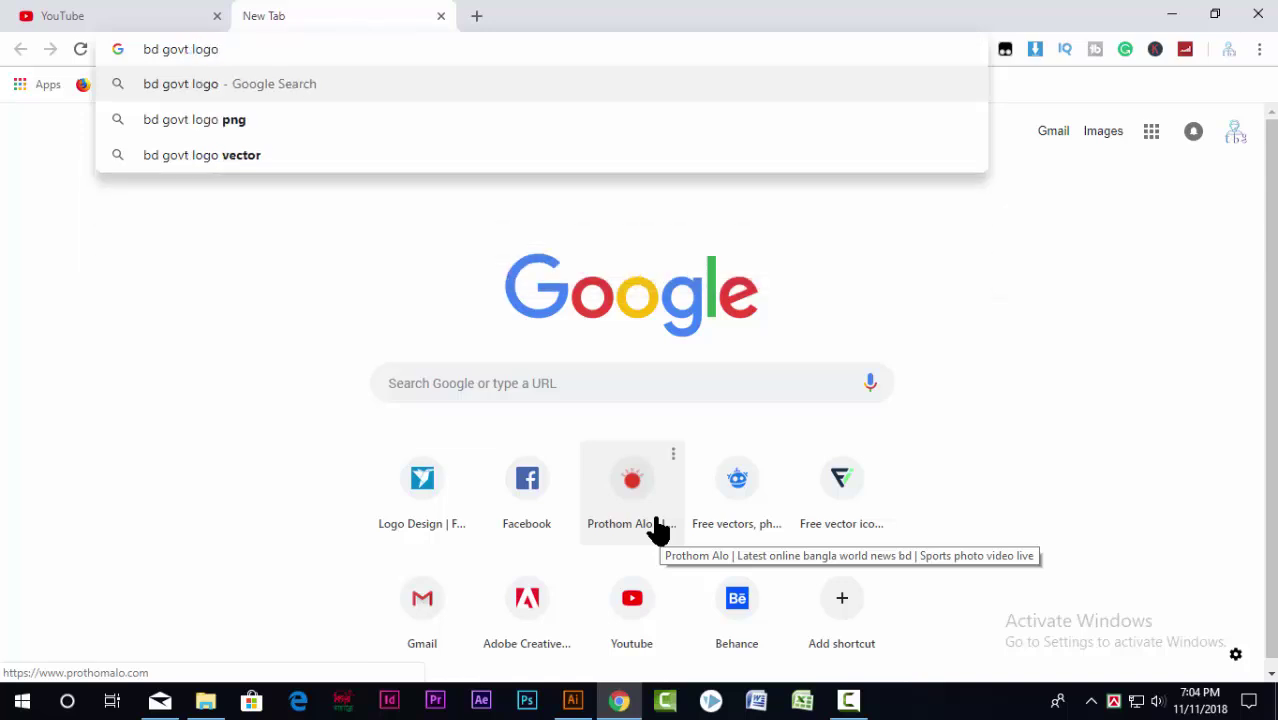
key("Return")
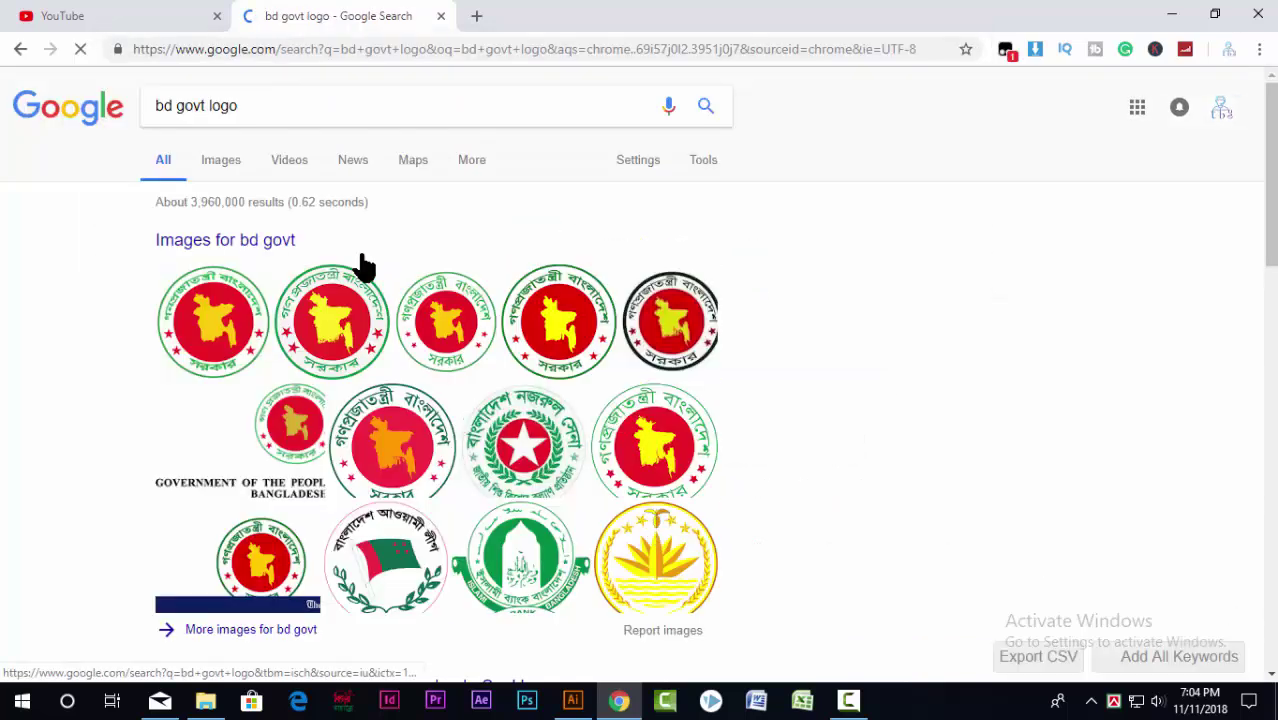
left_click(232, 160)
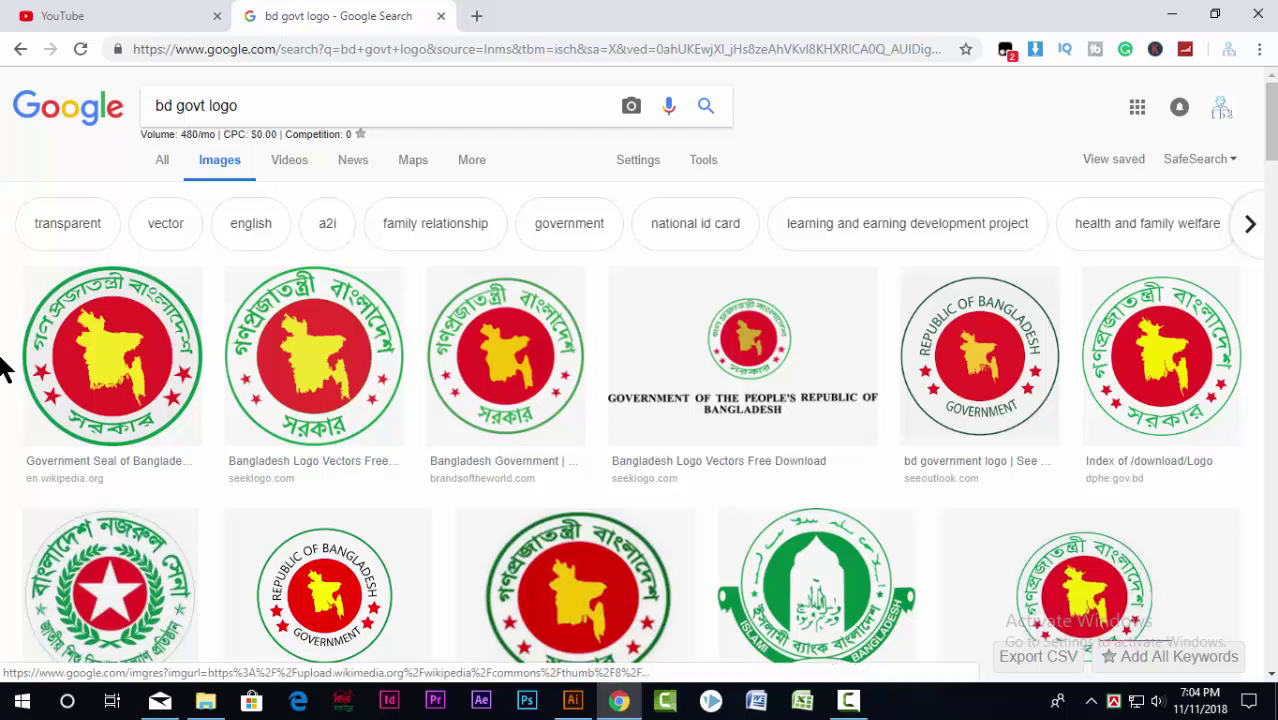
Open the Wikipedia Government Seal of Bangladesh image result and copy the image.
left_click(107, 369)
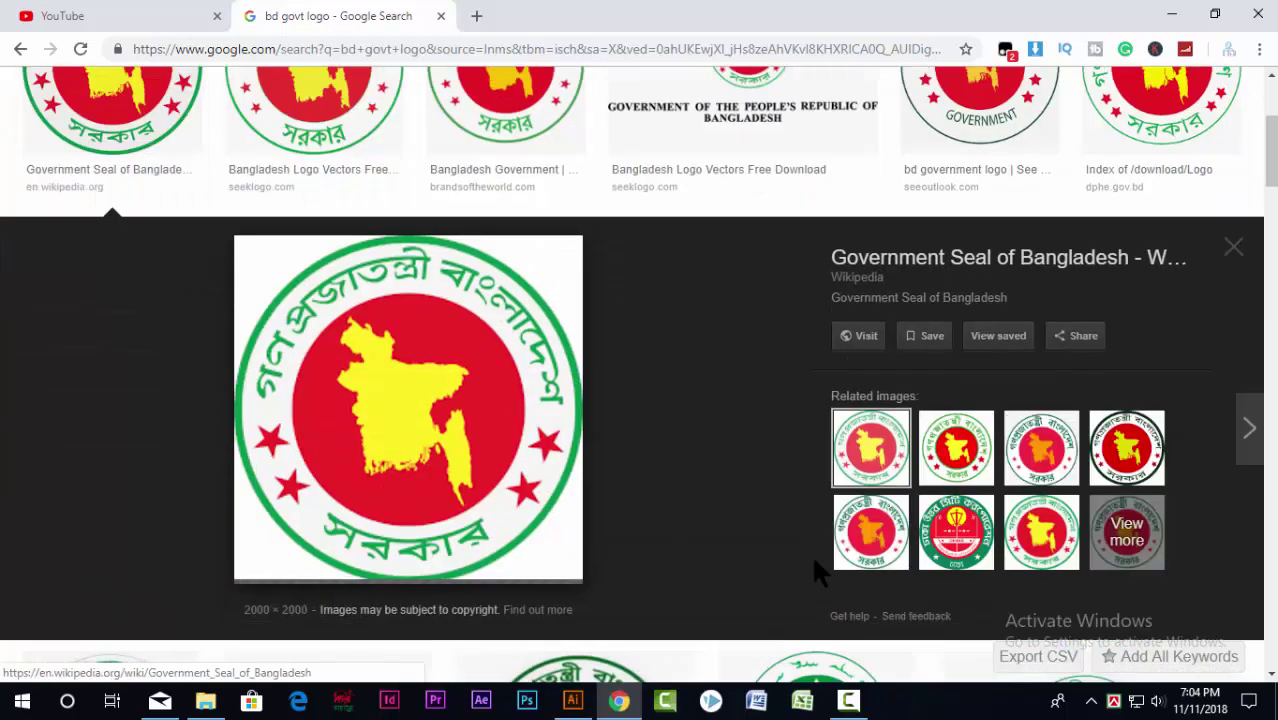
right_click(466, 402)
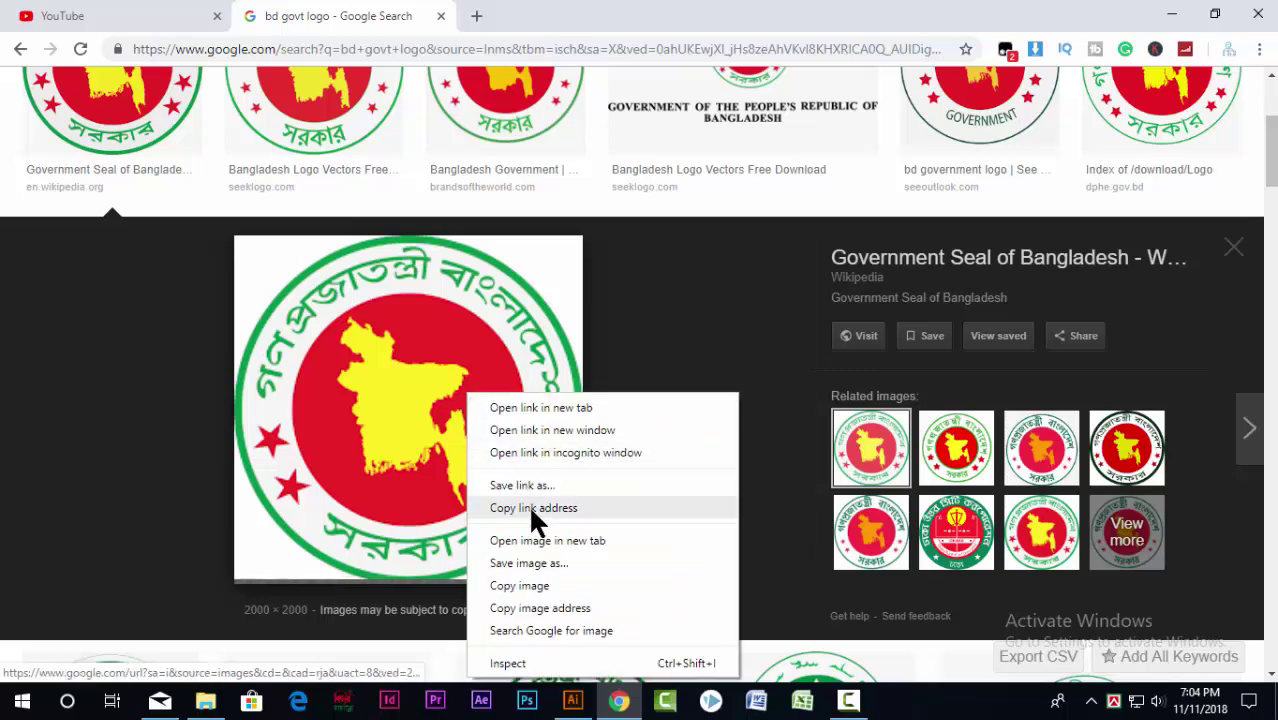
left_click(540, 588)
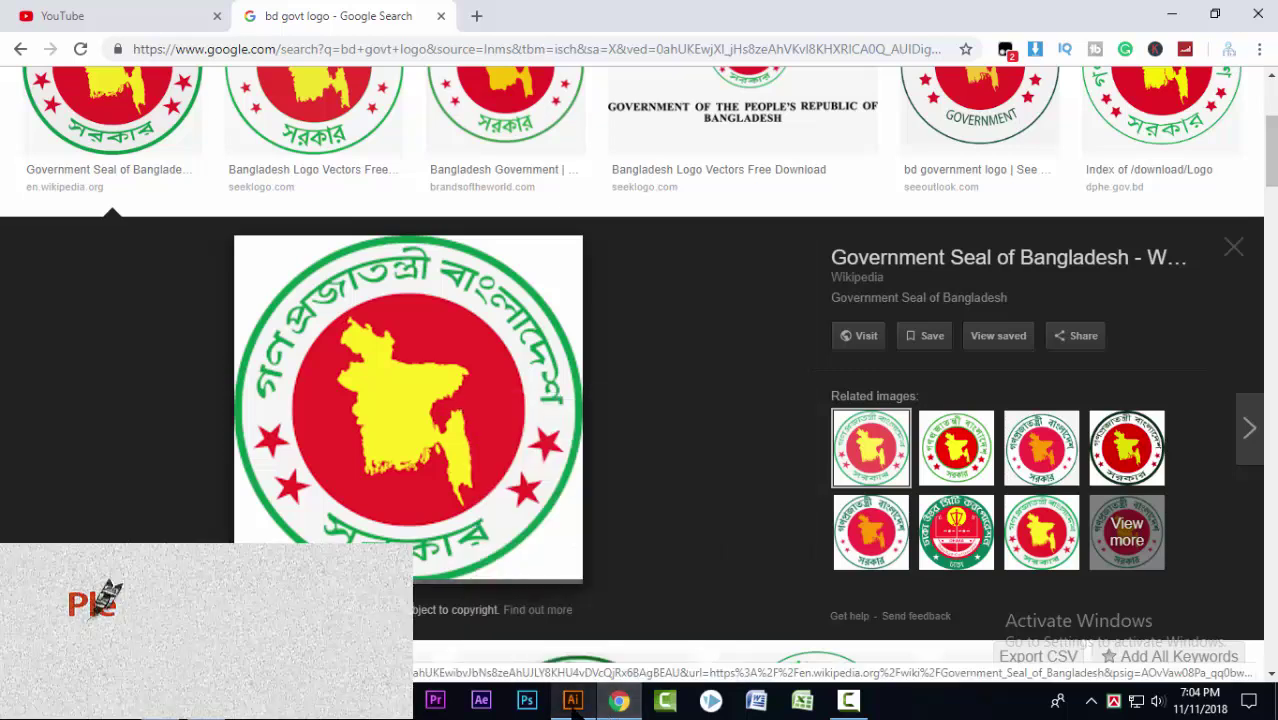
Switch to Illustrator, paste the copied seal image and place it on the second artboard as a reference.
left_click(573, 700)
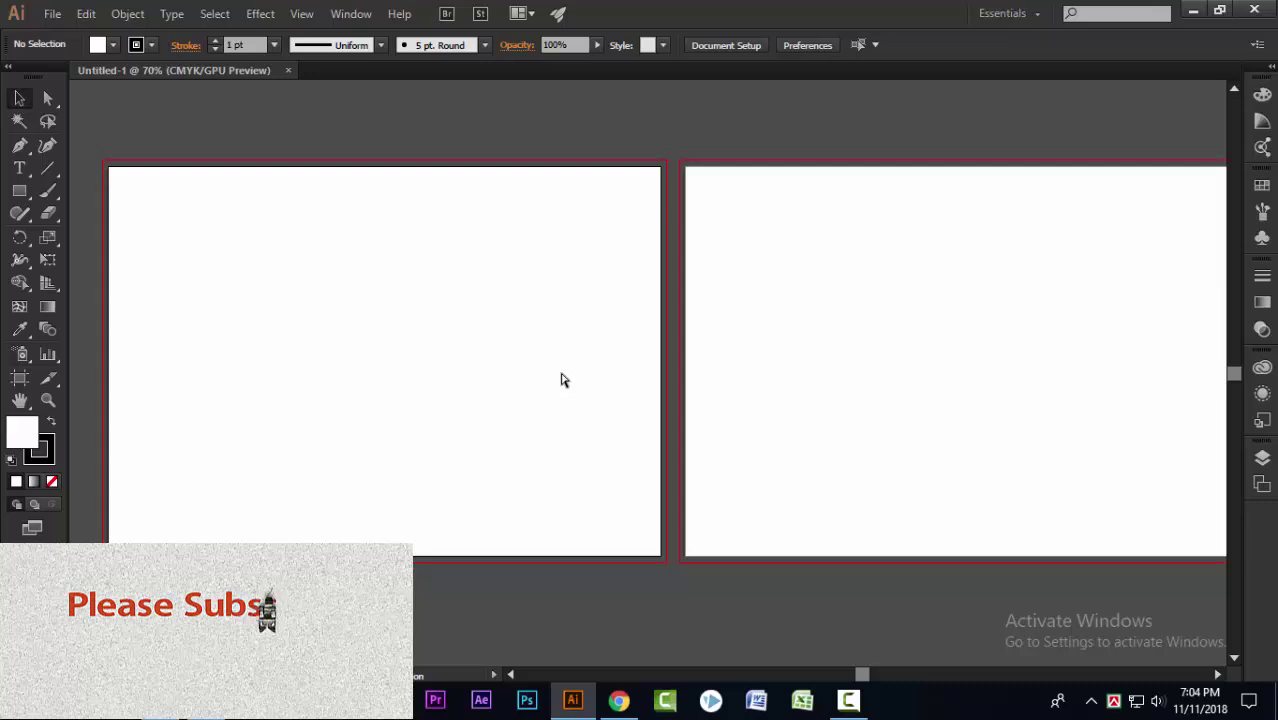
key("ctrl+v")
left_click_drag(721, 447, 800, 524)
key("ctrl+minus")
key("ctrl+plus")
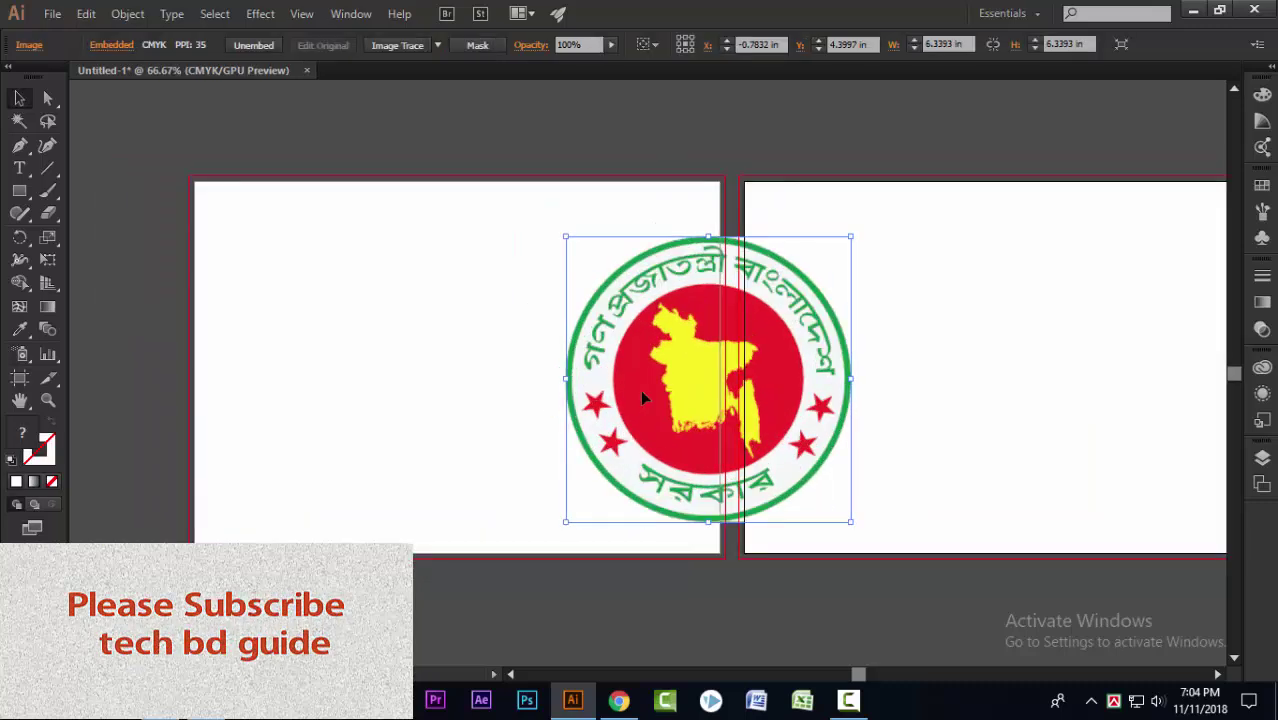
left_click_drag(707, 399, 876, 360)
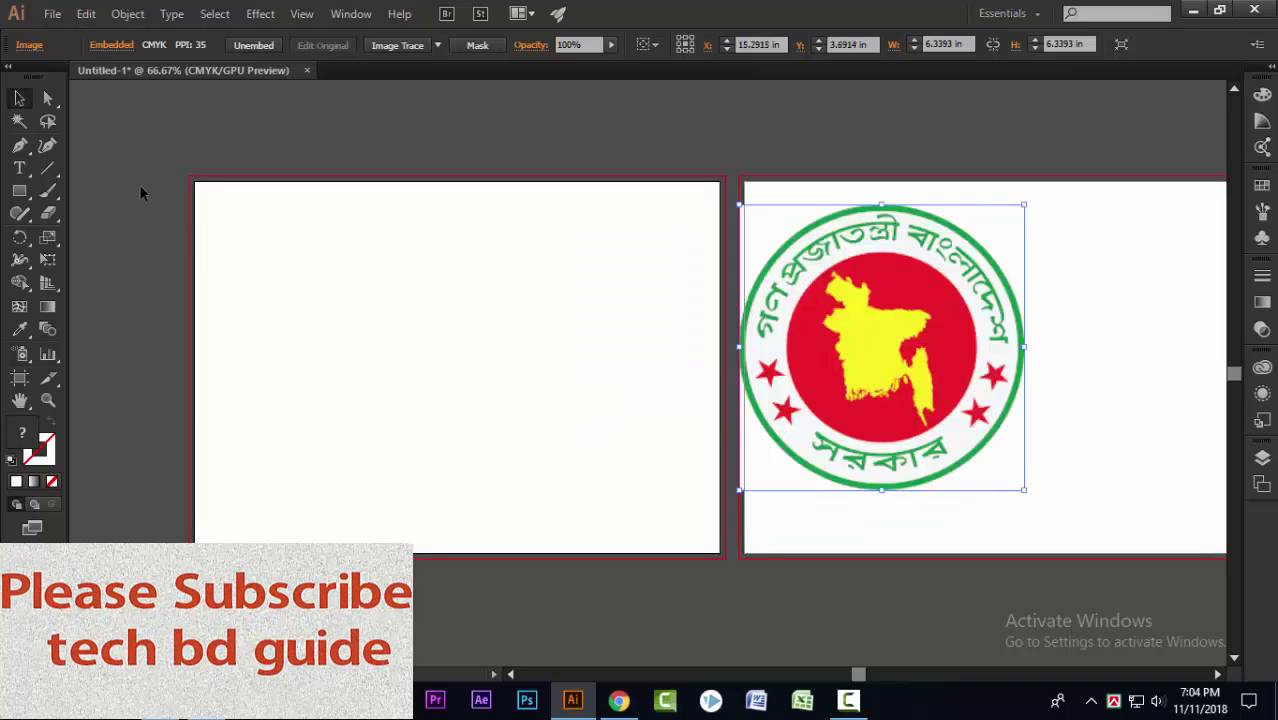
Draw a circle about 6.125 in across, centred on the first artboard, and fill it with the green sampled from the seal's outer ring.
left_click_drag(20, 198, 125, 248)
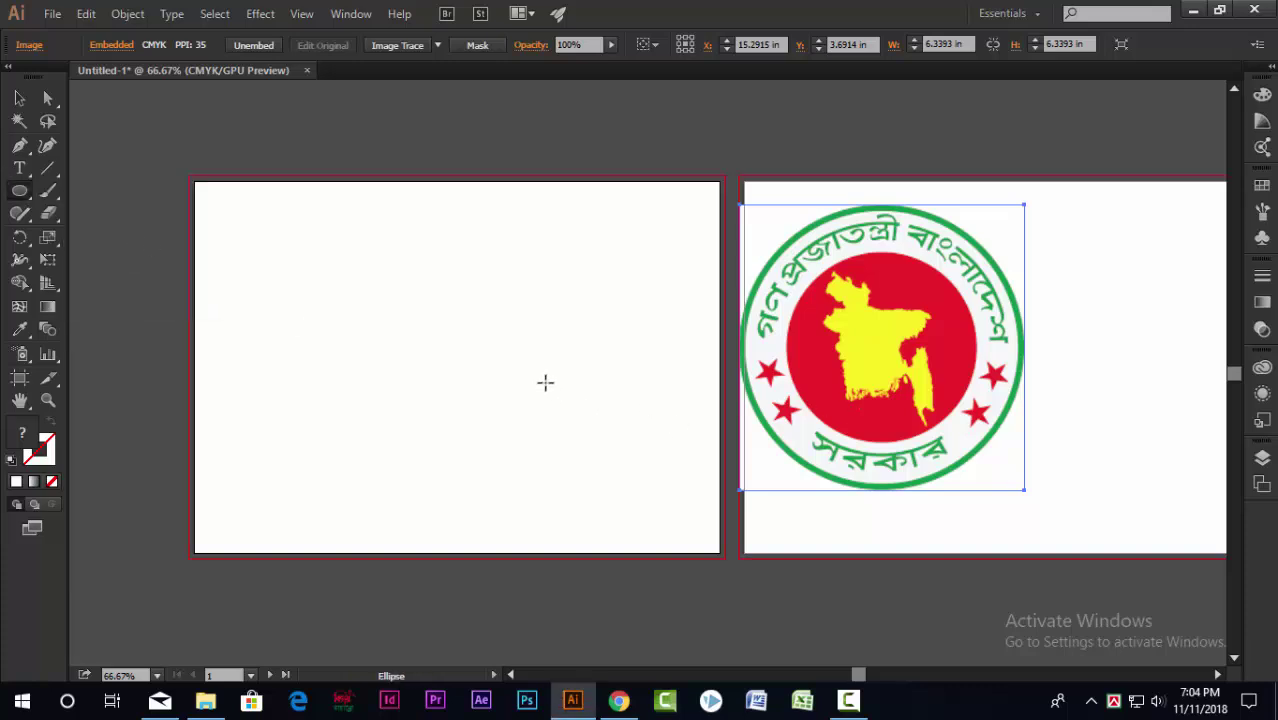
left_click_drag(466, 351, 603, 489)
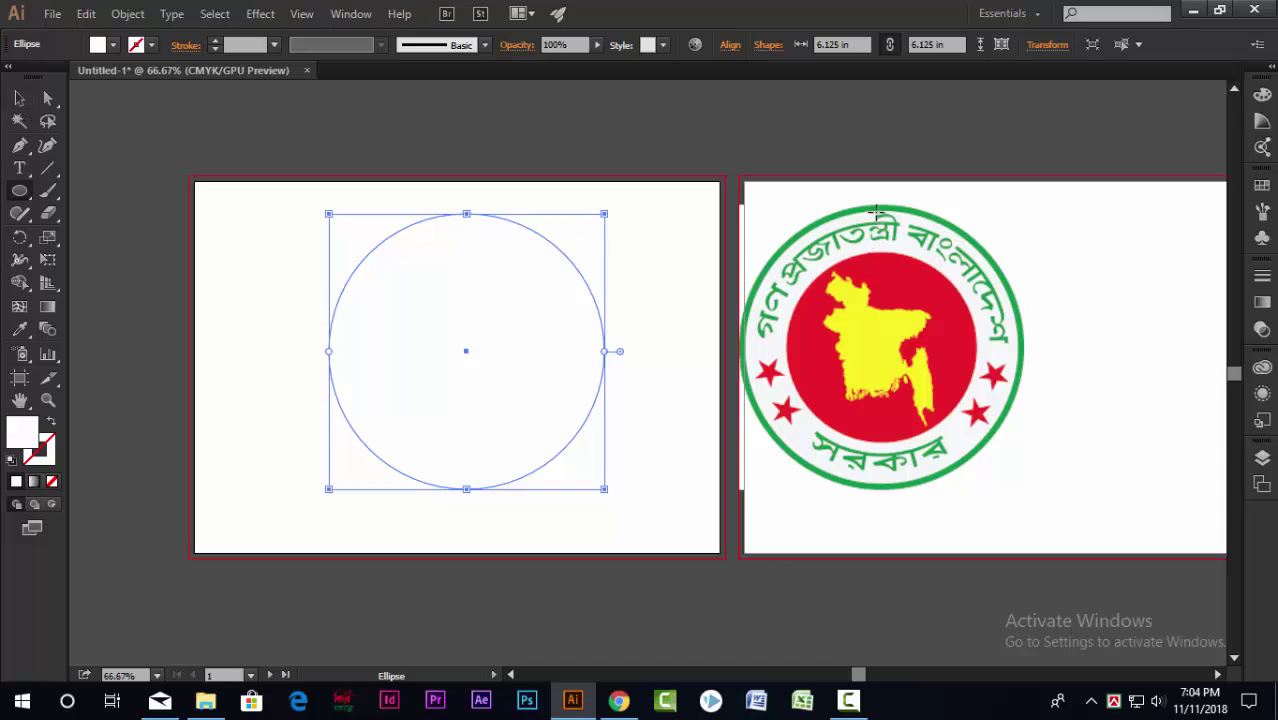
left_click(19, 329)
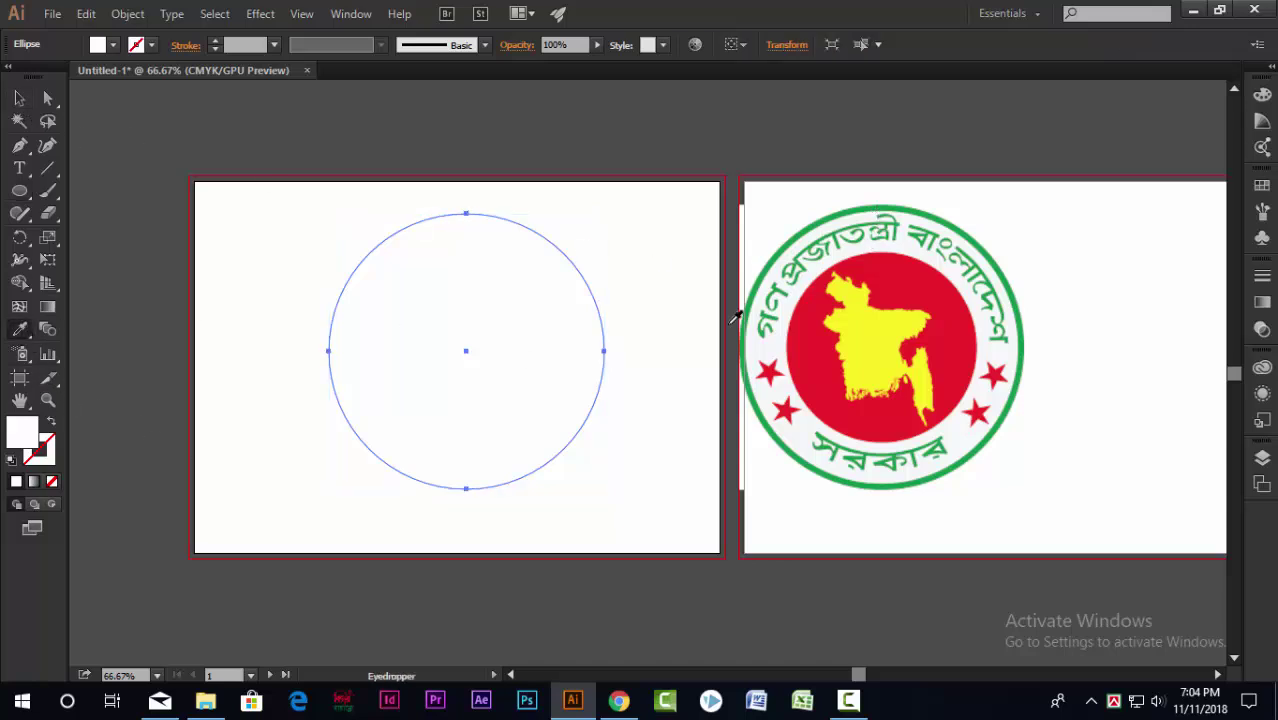
left_click(936, 212)
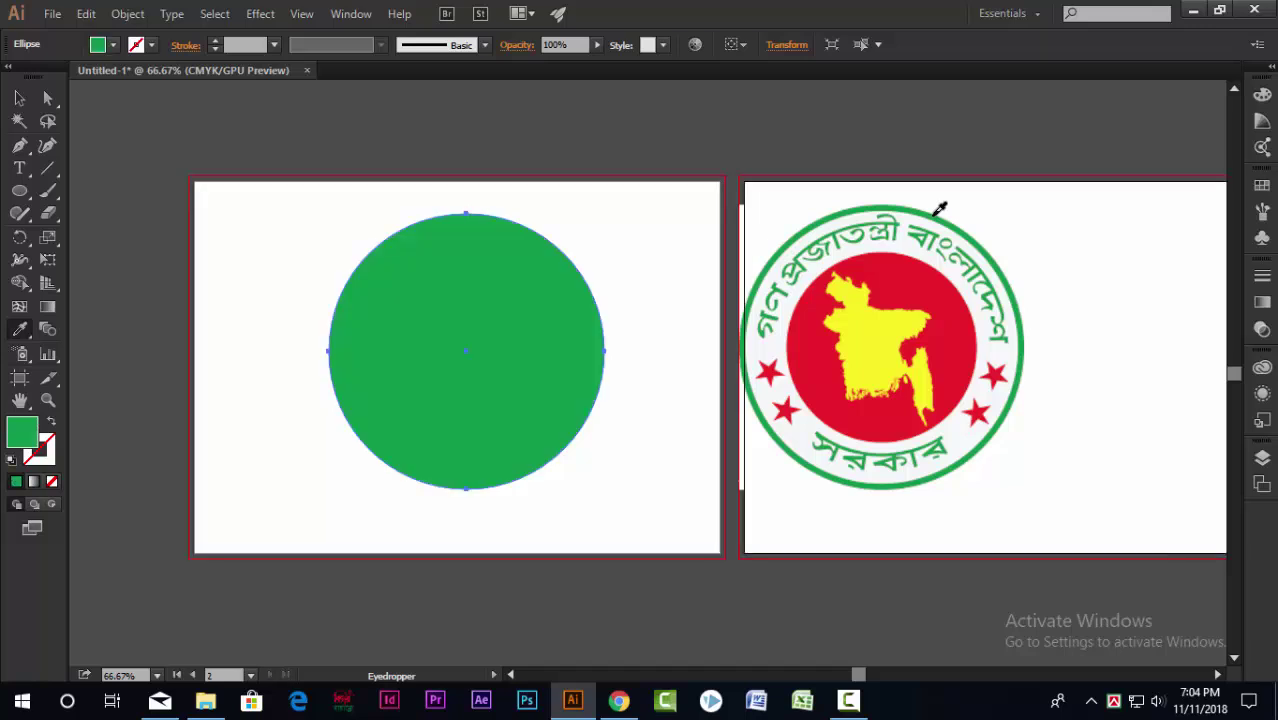
left_click(19, 98)
left_click_drag(502, 322, 499, 343)
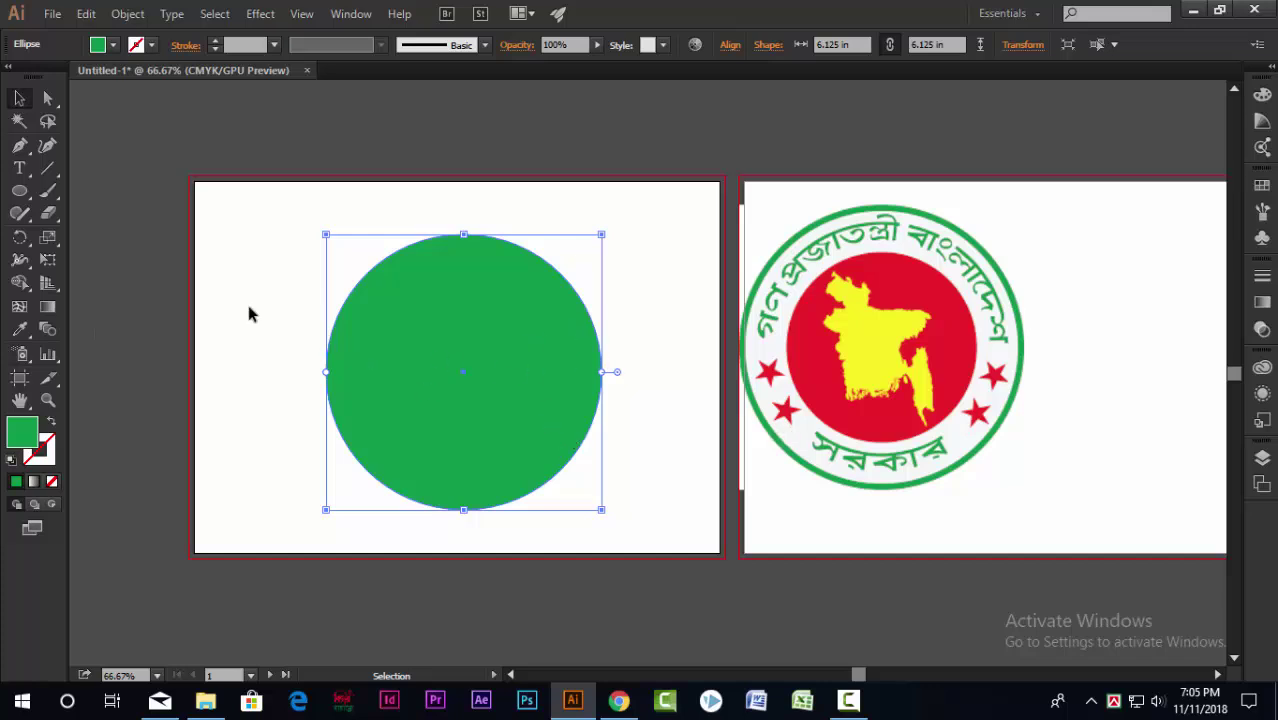
Offset the green circle's path outward by 0.1389 in with Miter joins and a miter limit of 4.
left_click(125, 14)
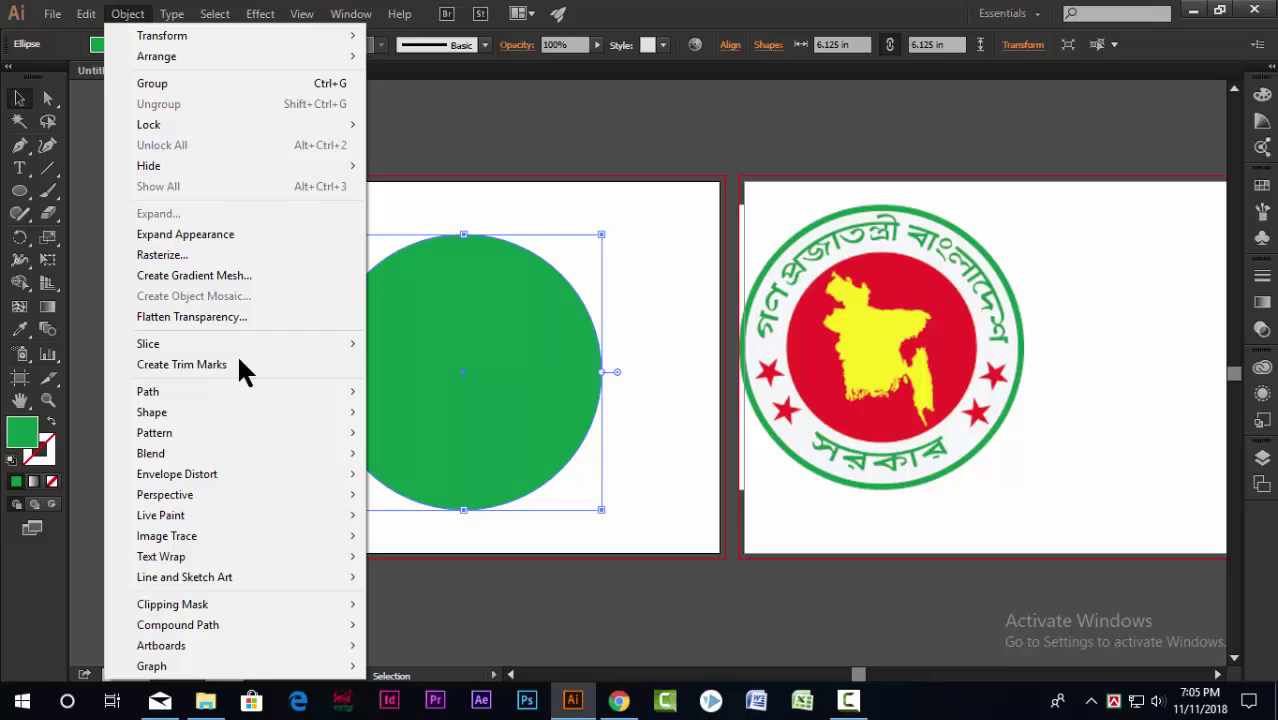
mouse_move(250, 388)
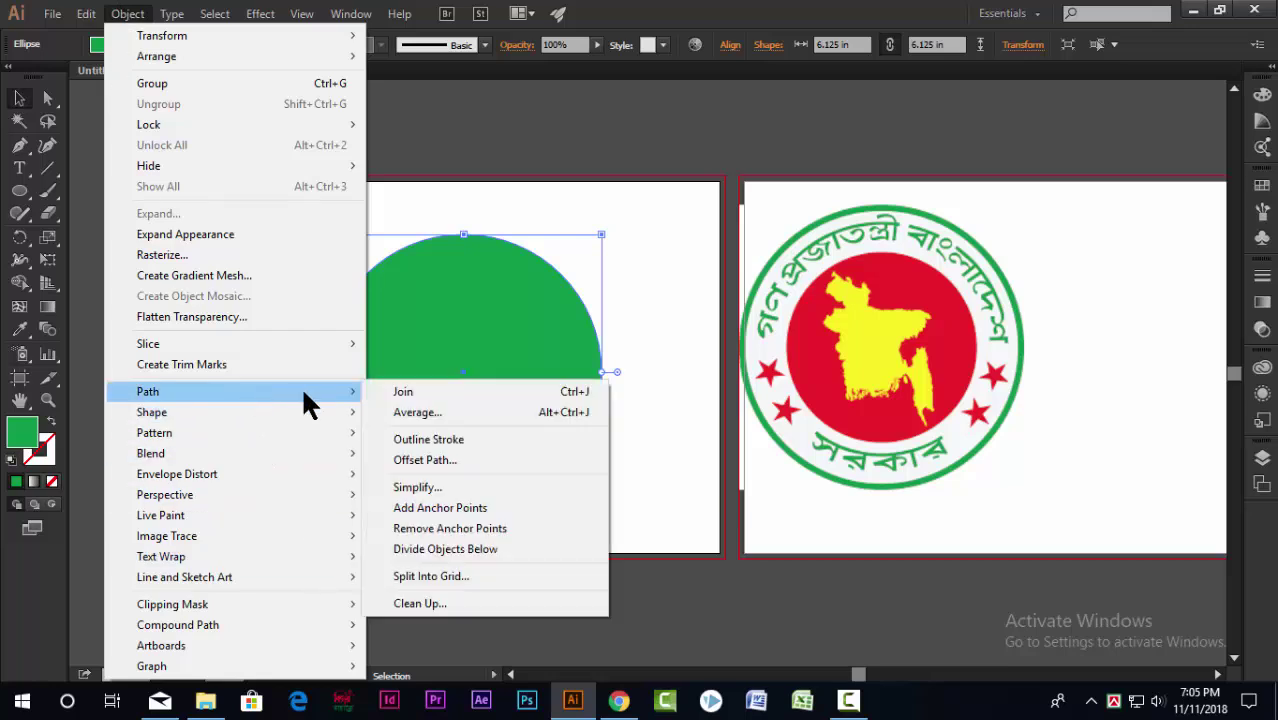
left_click(457, 459)
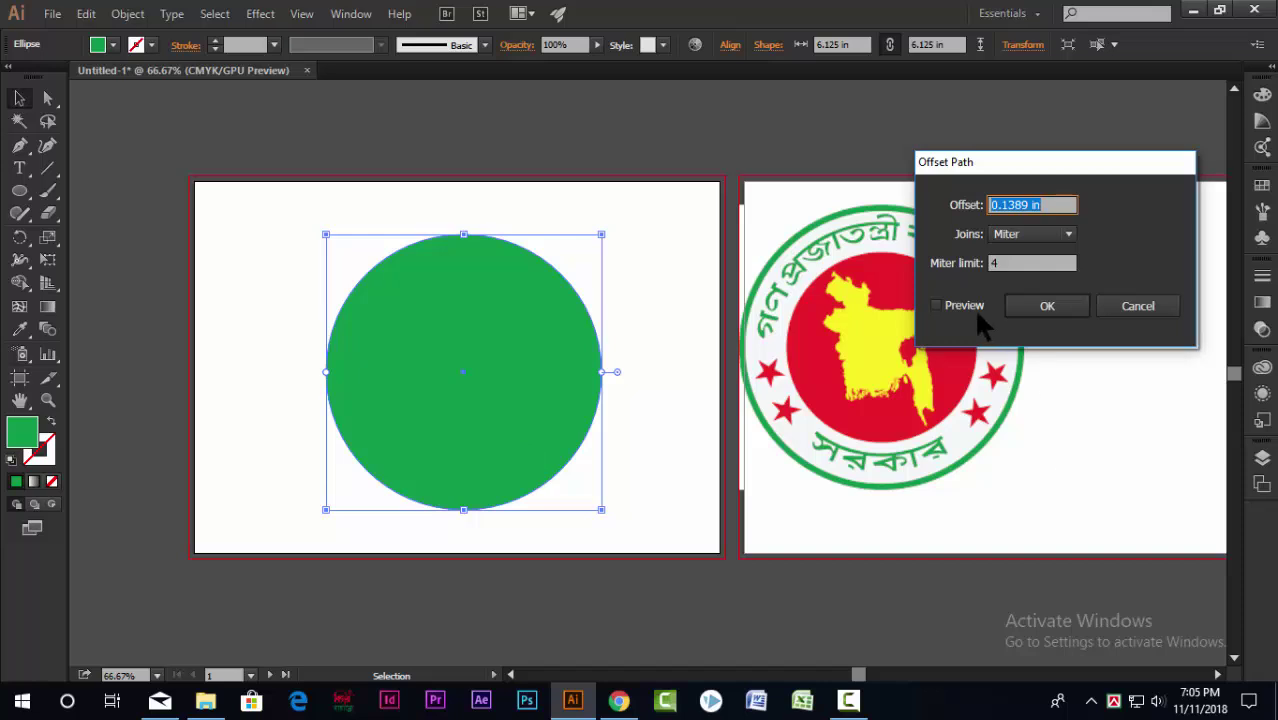
left_click(935, 304)
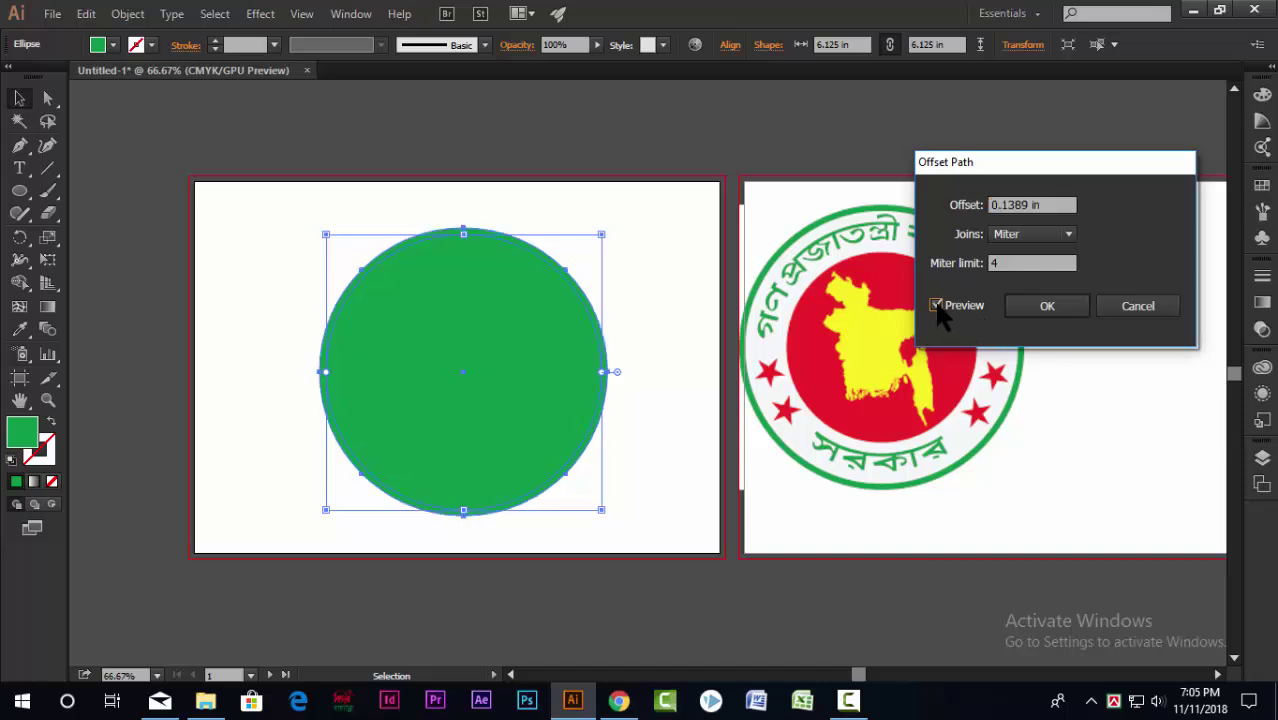
left_click(1041, 307)
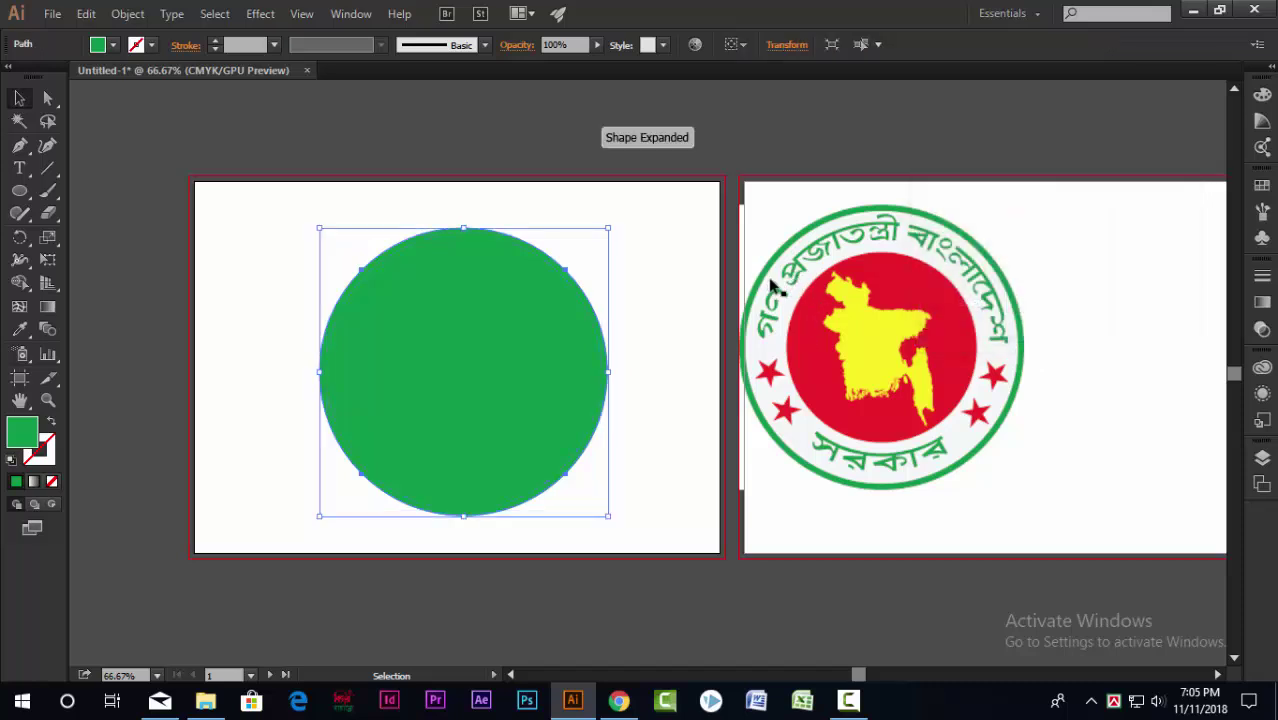
Fill the inner circle with the off-white sampled from the reference seal's lettering band, leaving a green outer ring.
left_click(518, 291)
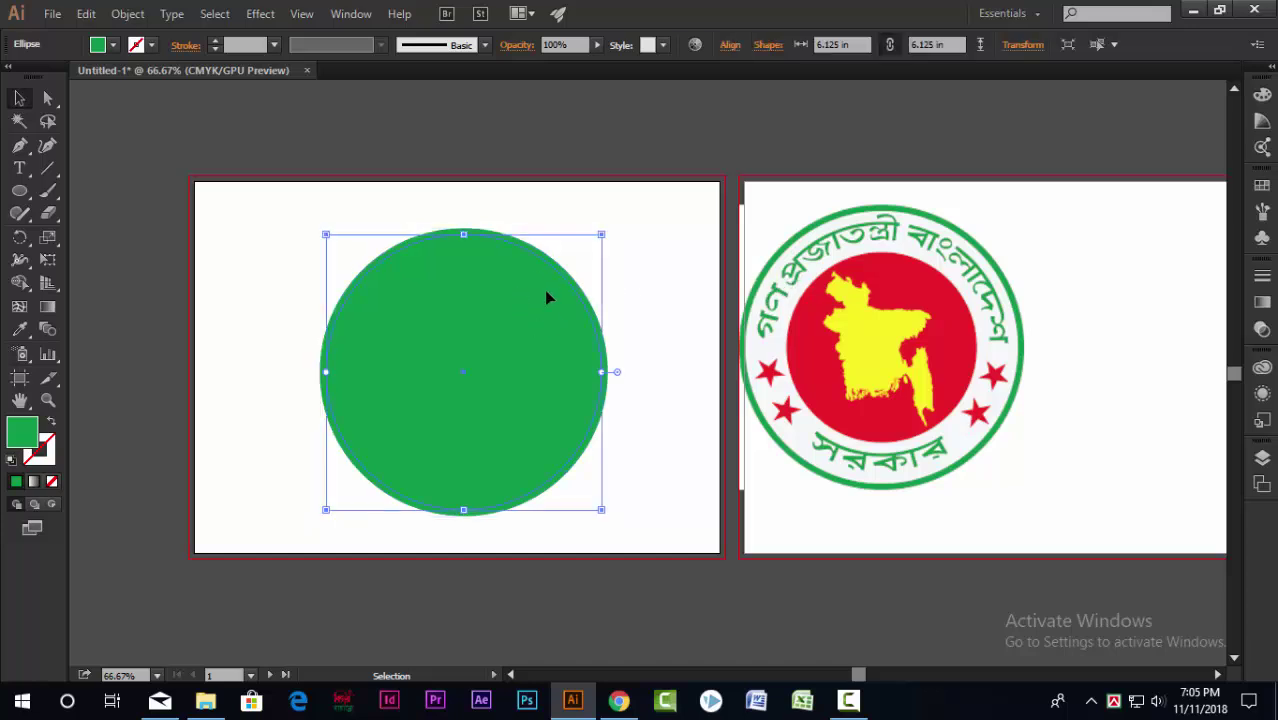
scroll(546, 297, "up", 3)
scroll(526, 286, "up", 5)
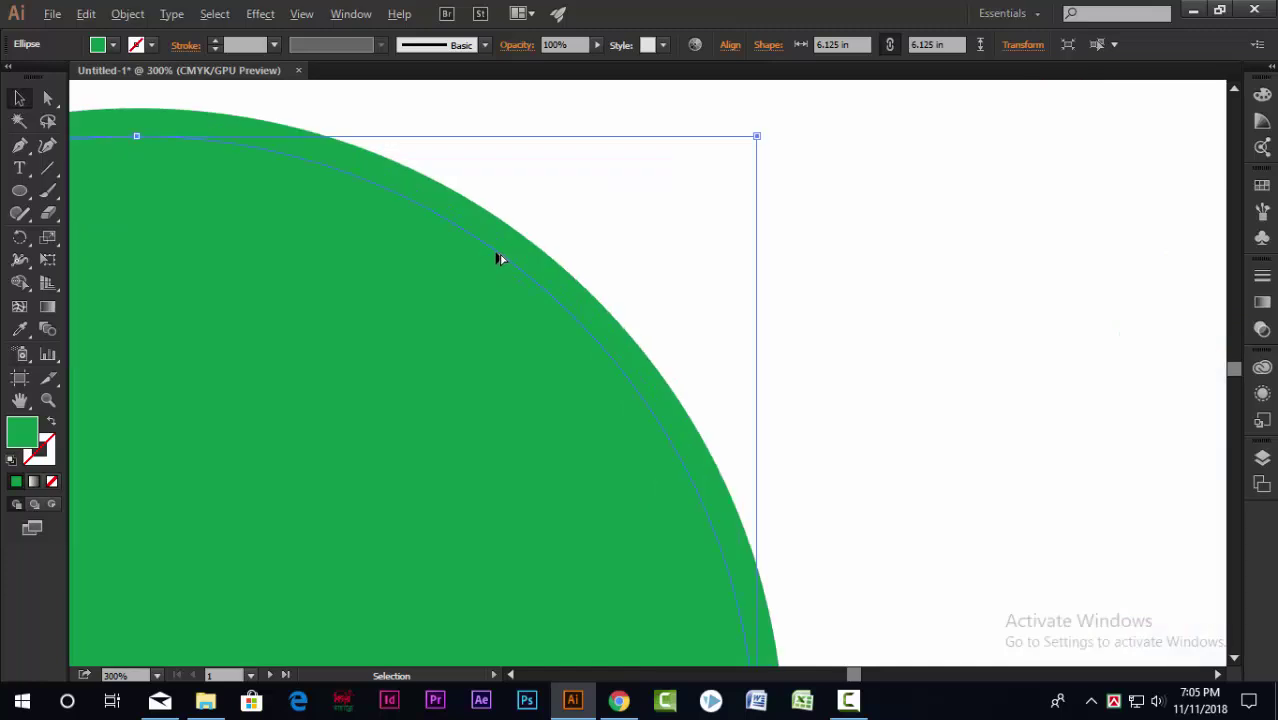
scroll(649, 317, "down", 8)
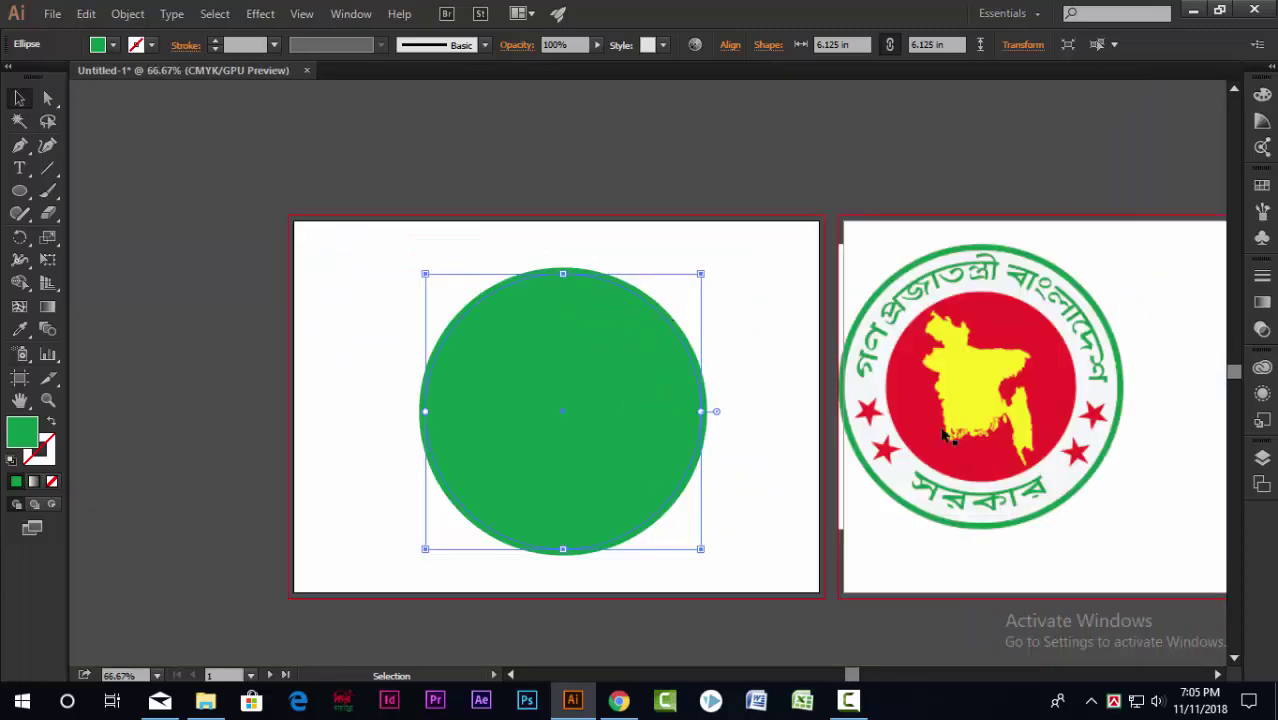
left_click(19, 329)
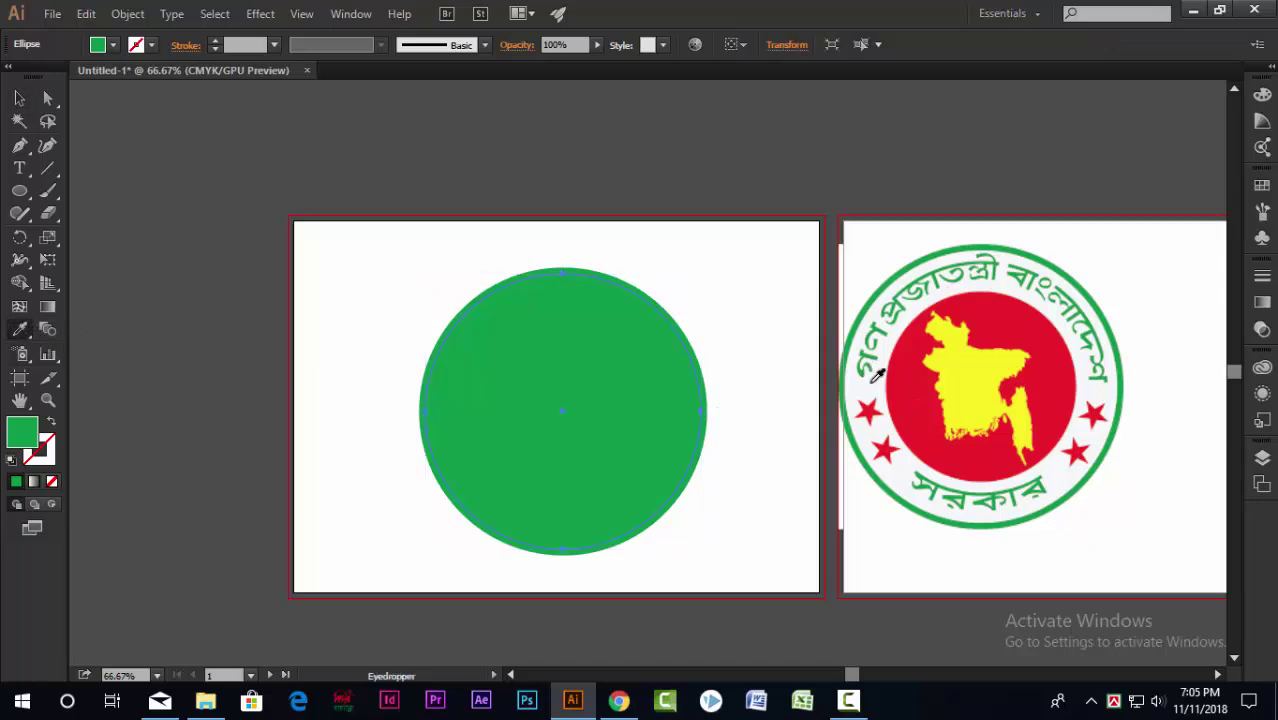
left_click(877, 375)
left_click(19, 97)
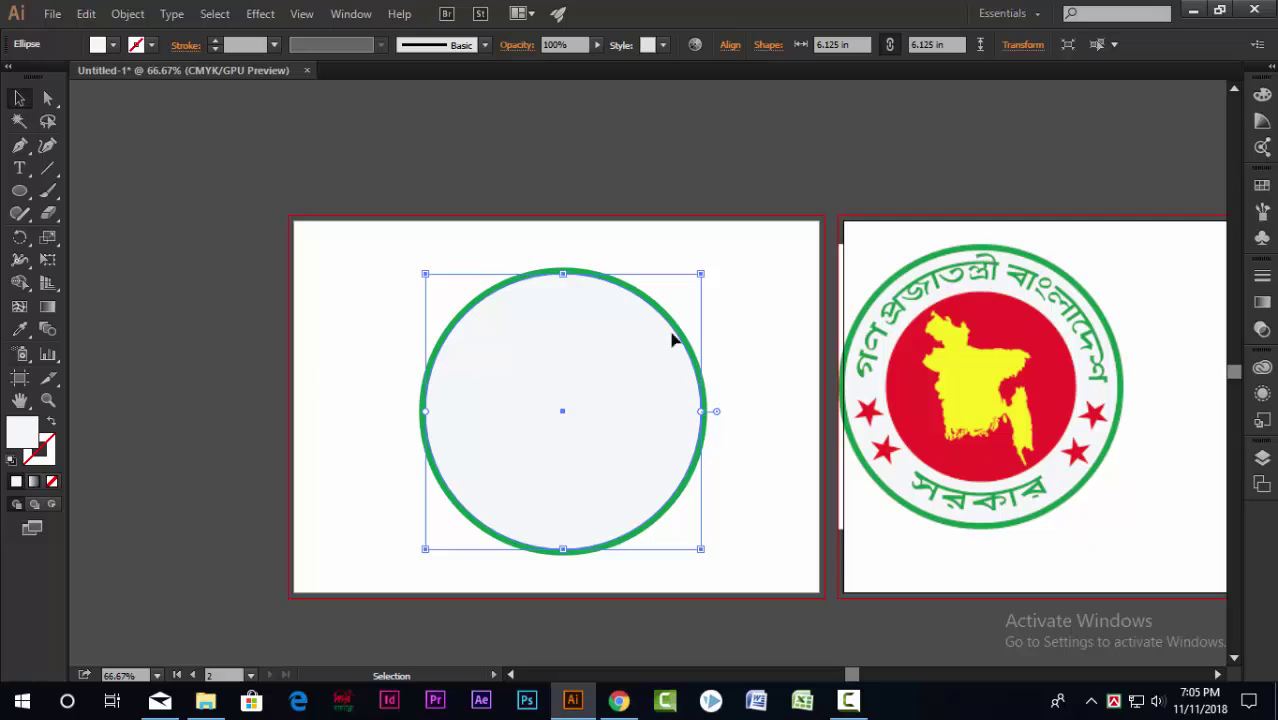
Copy the off-white circle, paste it in front, and scale the copy about its centre down to about 4.375 in.
scroll(636, 265, "down", 1)
scroll(875, 283, "up", 1)
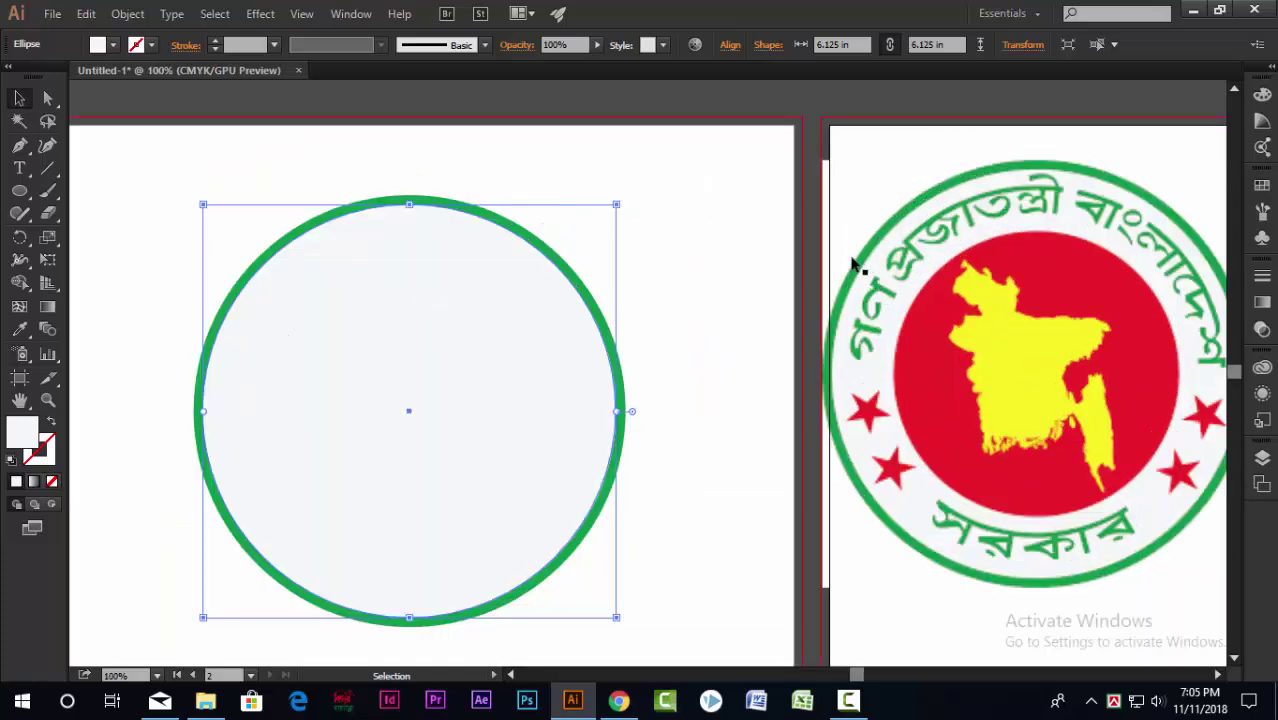
scroll(526, 292, "down", 1)
scroll(408, 340, "up", 1)
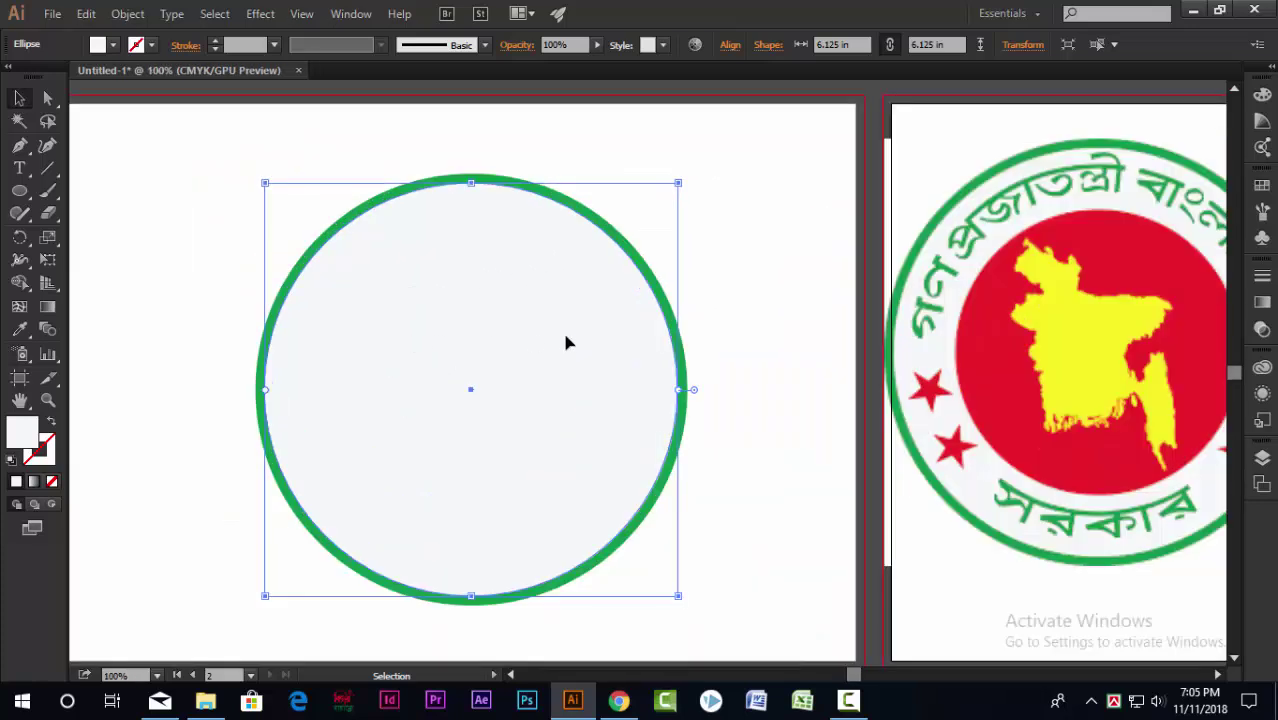
scroll(510, 318, "down", 1)
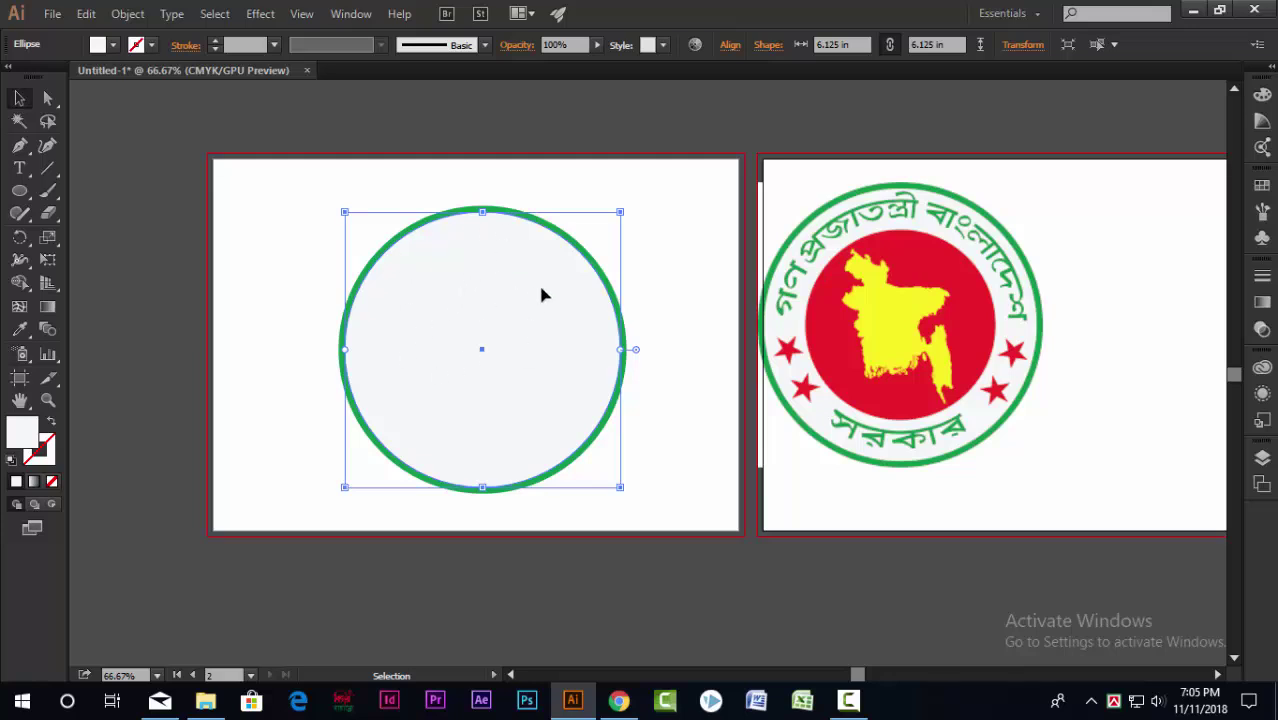
left_click(88, 15)
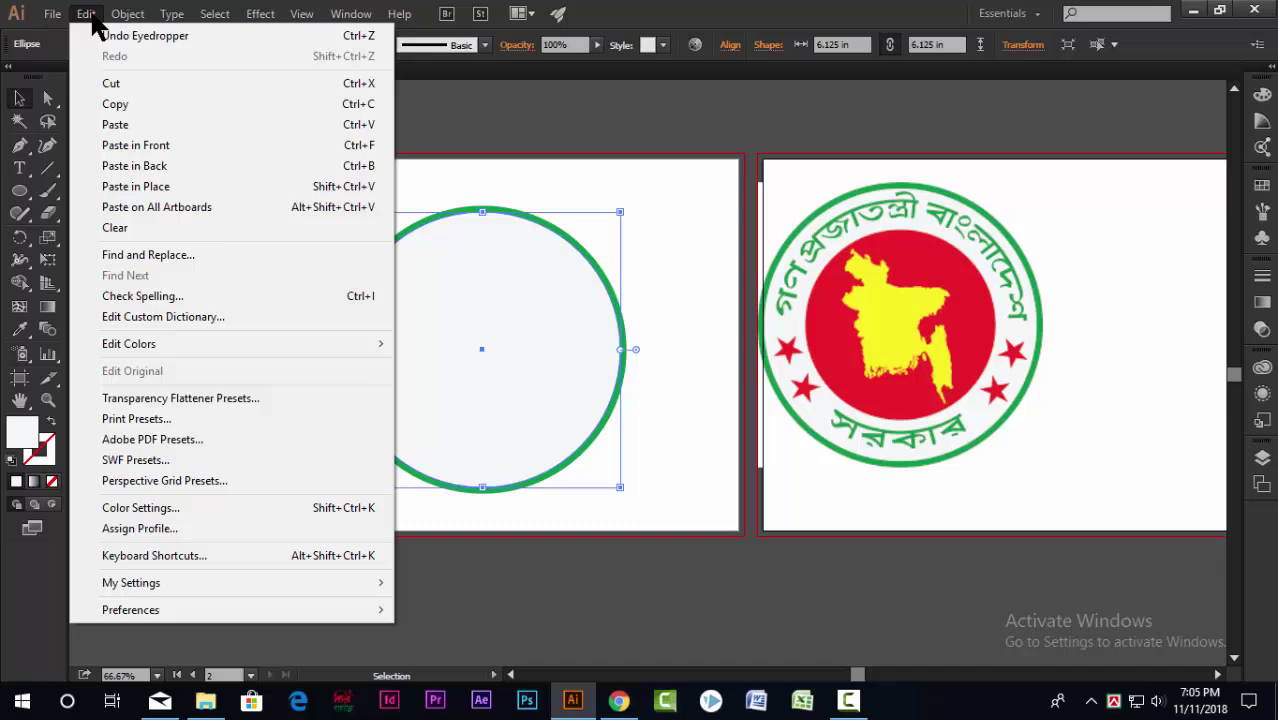
left_click(126, 104)
left_click(87, 14)
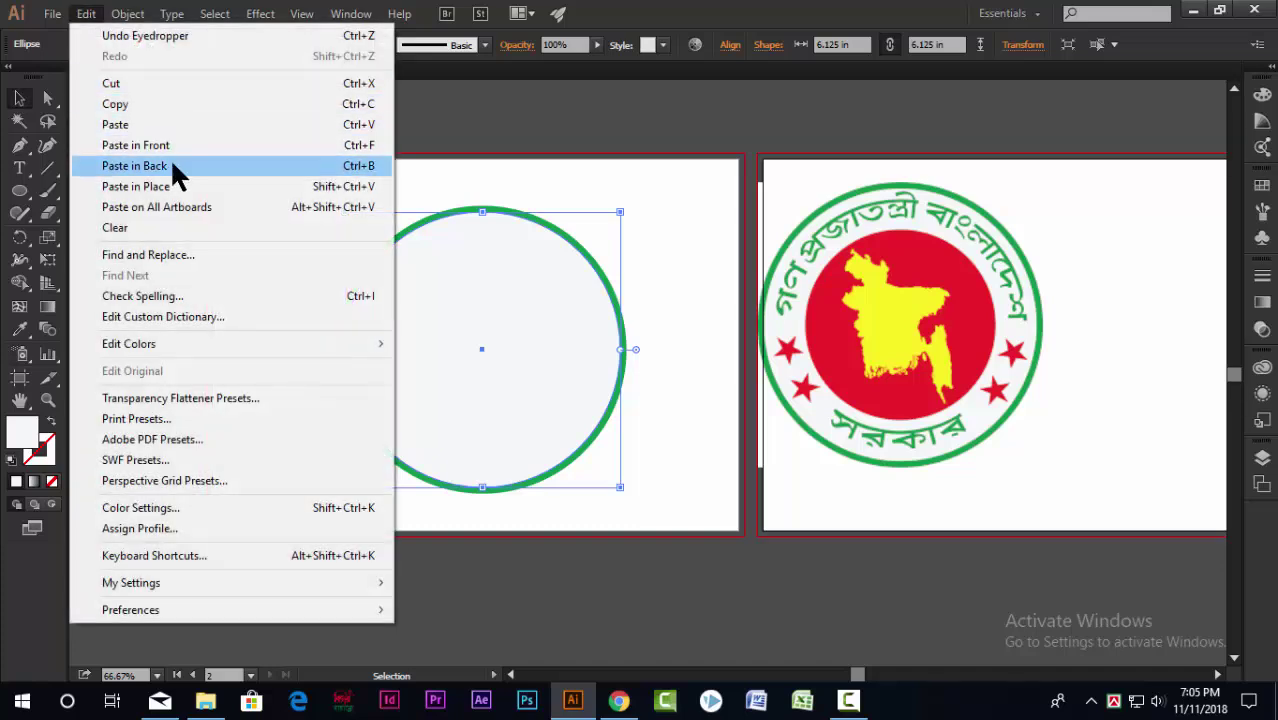
left_click(171, 146)
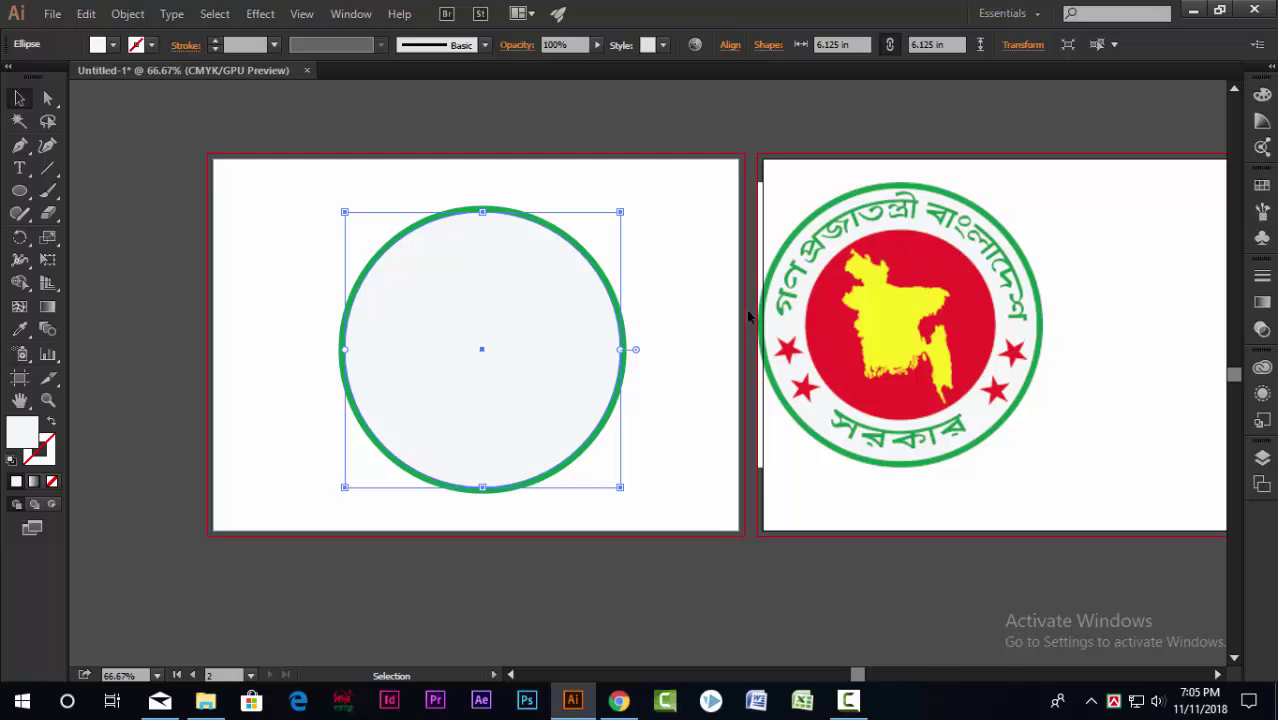
left_click_drag(621, 212, 587, 248)
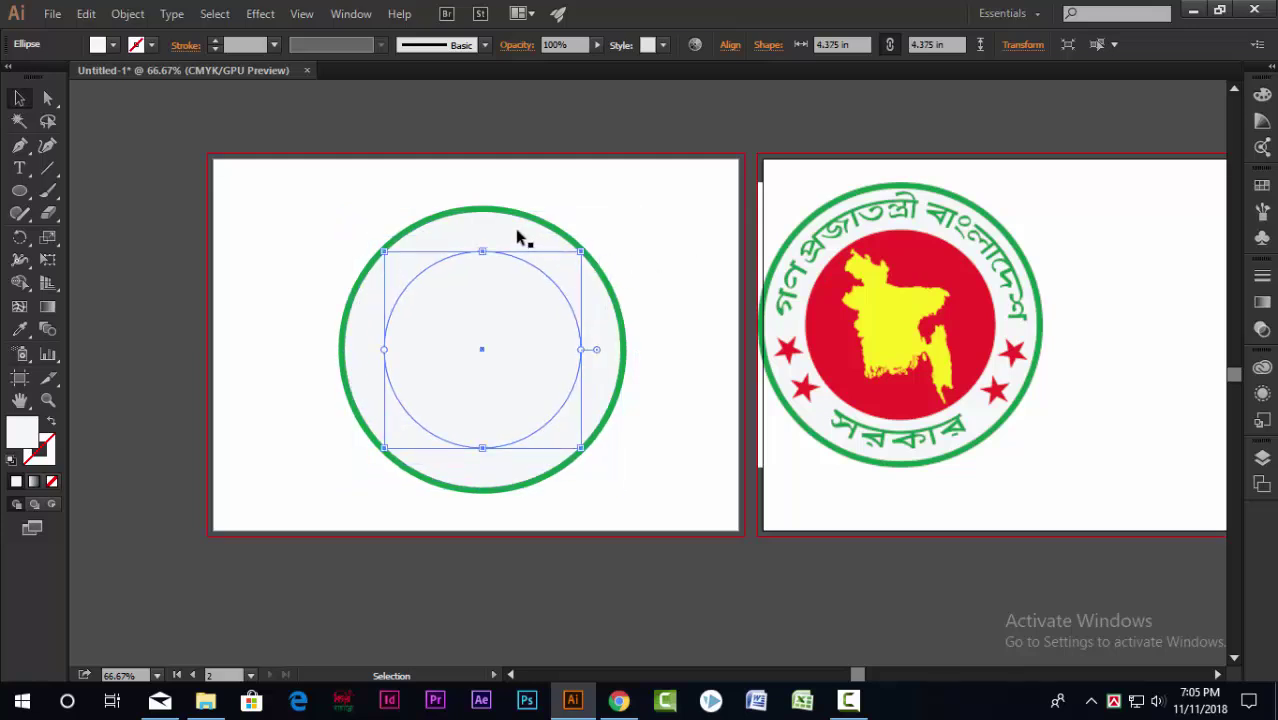
Lock the large 6.125 in off-white circle so the smaller copy can be worked on separately.
key("ctrl+z")
key("ctrl+f")
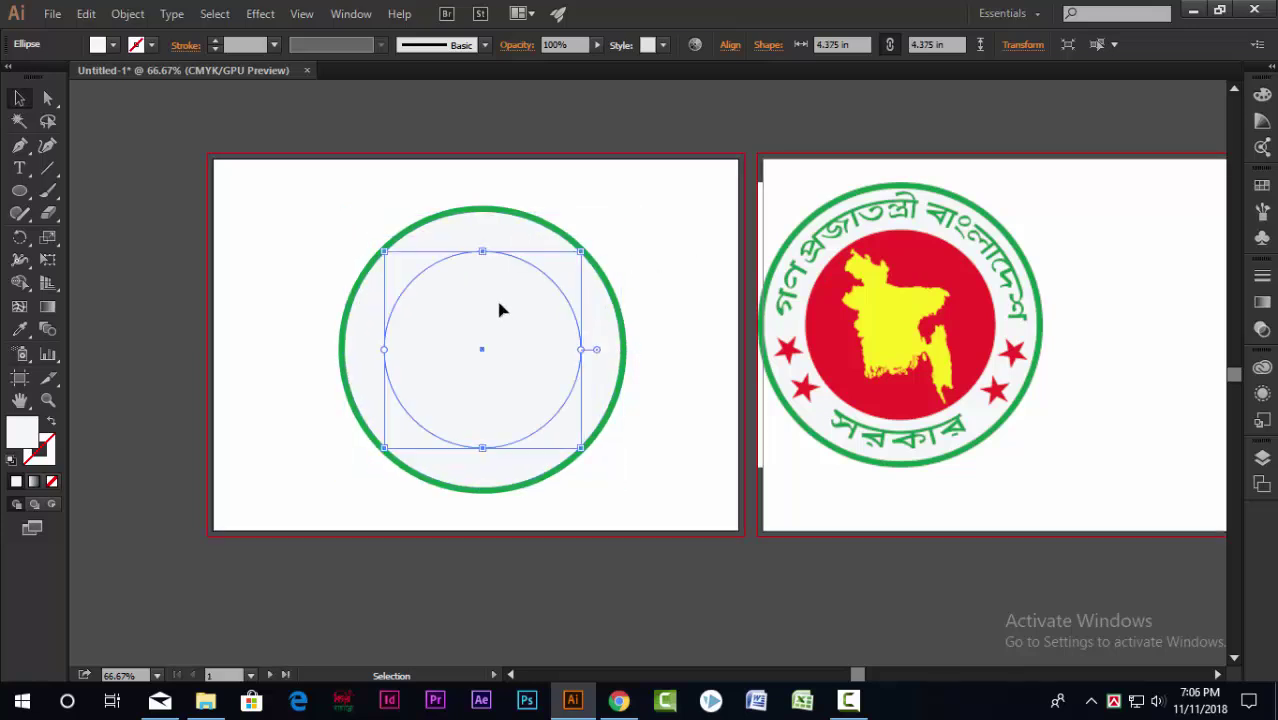
left_click(505, 233)
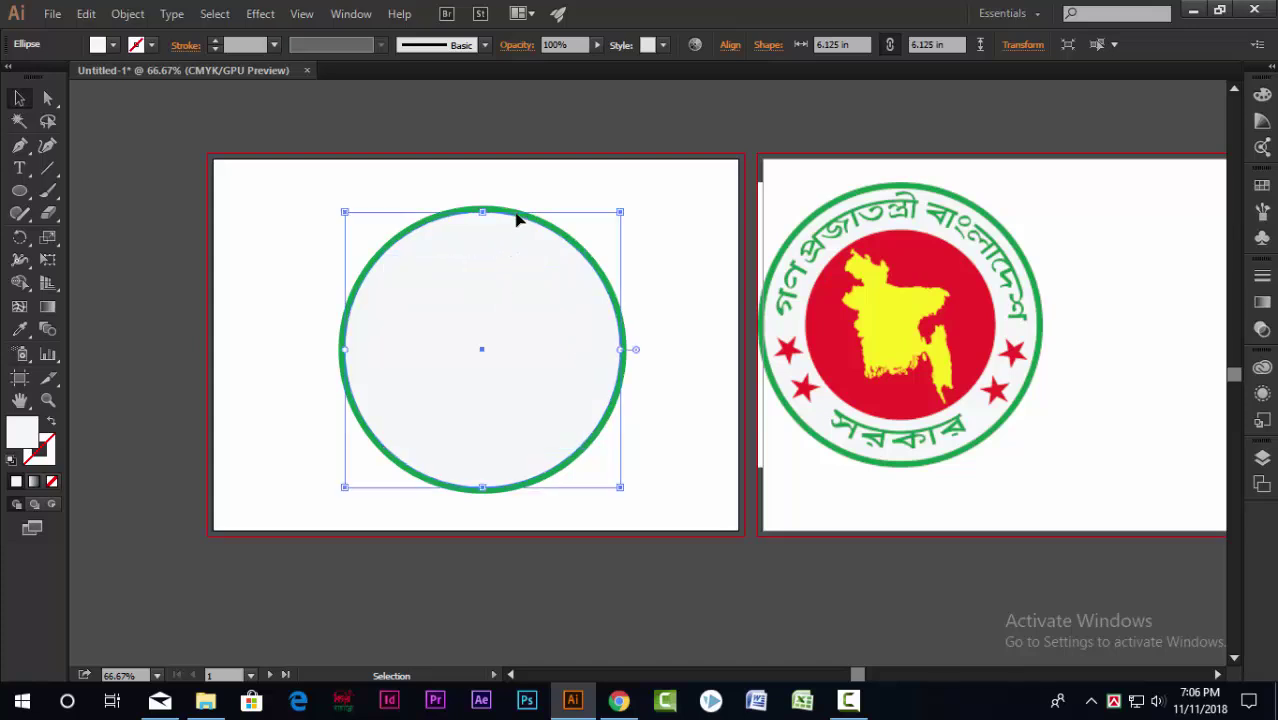
key("ctrl+2")
left_click(517, 213)
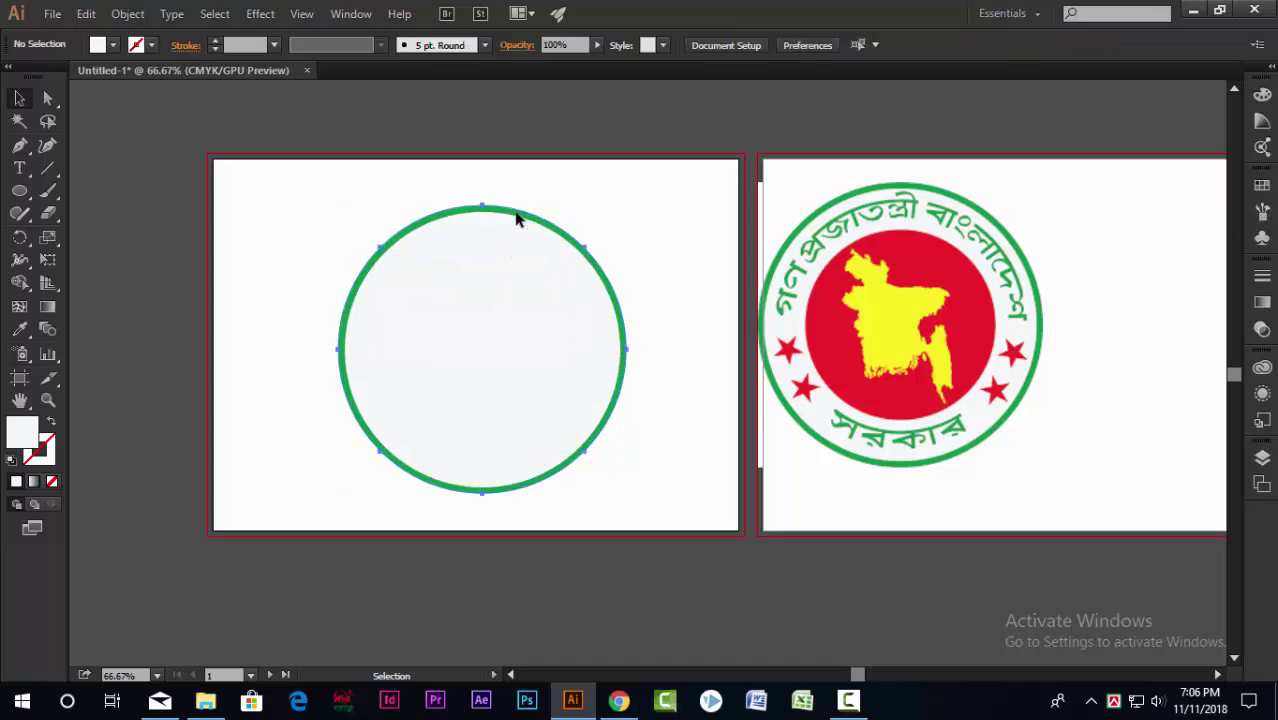
Fill the 4.375 in inner circle with the red sampled from the reference seal's centre, replacing it with the bright red swatch.
left_click(508, 329)
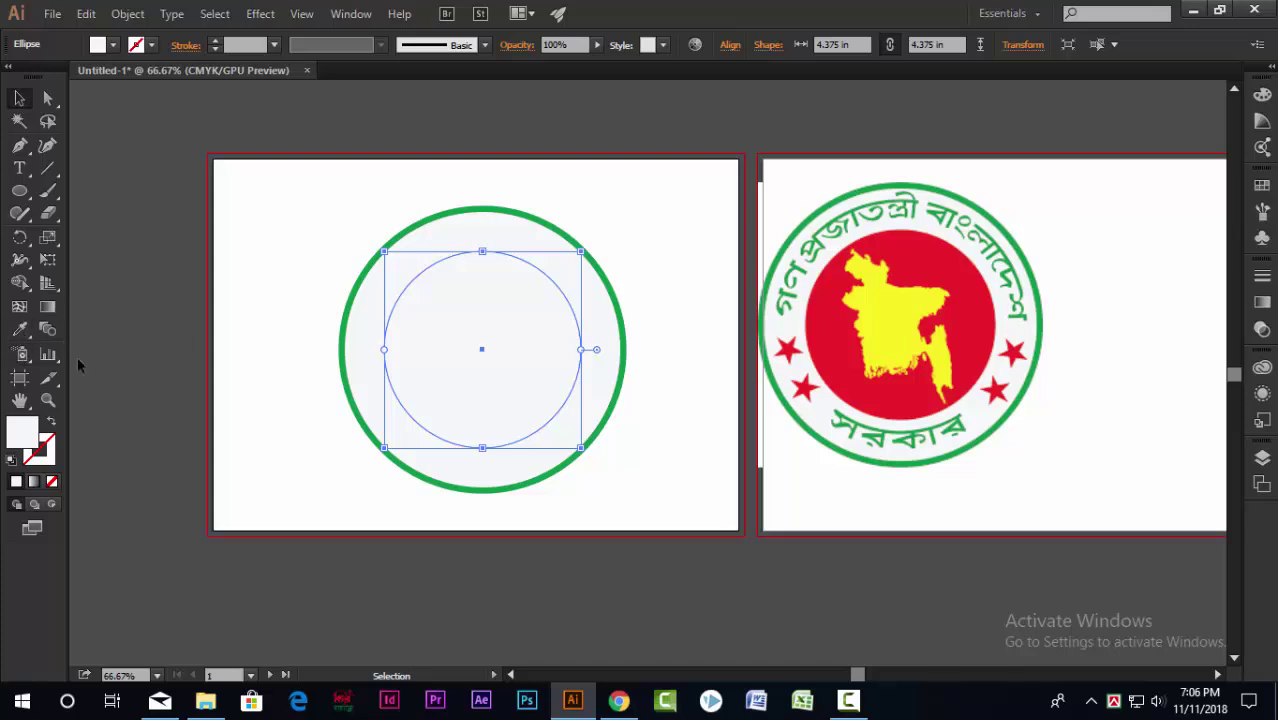
left_click(19, 329)
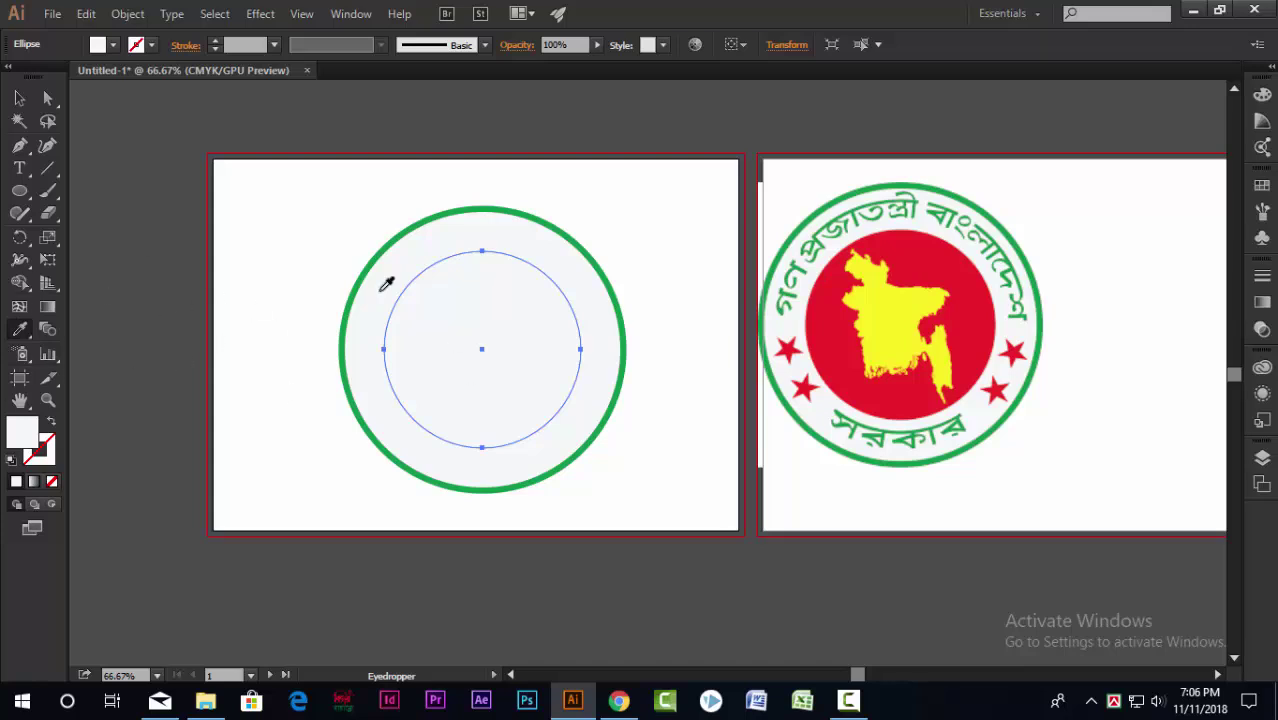
left_click(828, 318)
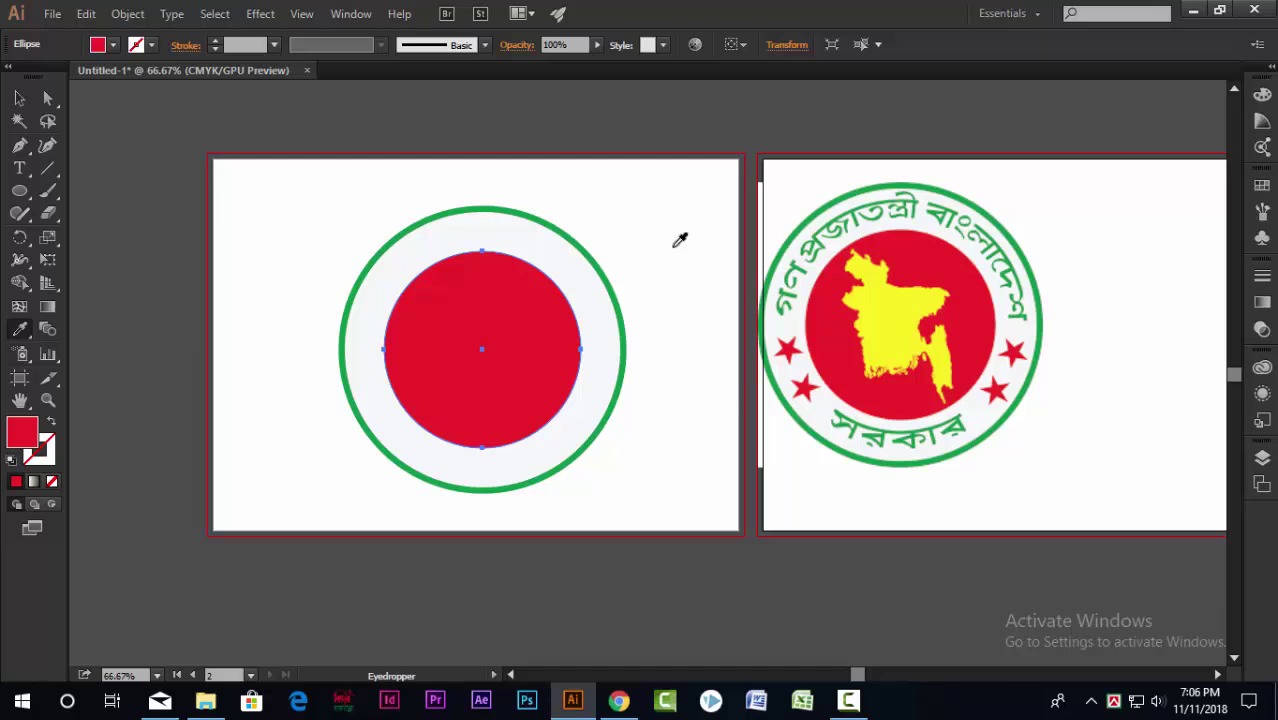
left_click(115, 46)
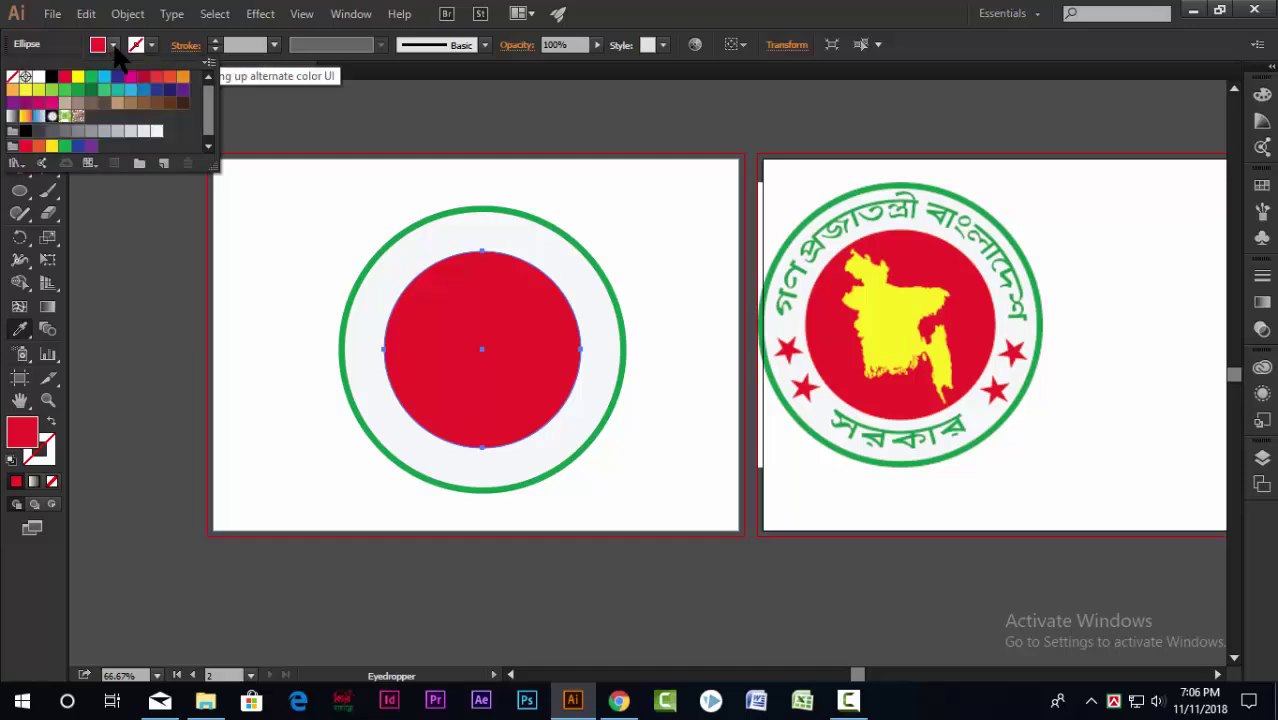
left_click(104, 102)
left_click(66, 79)
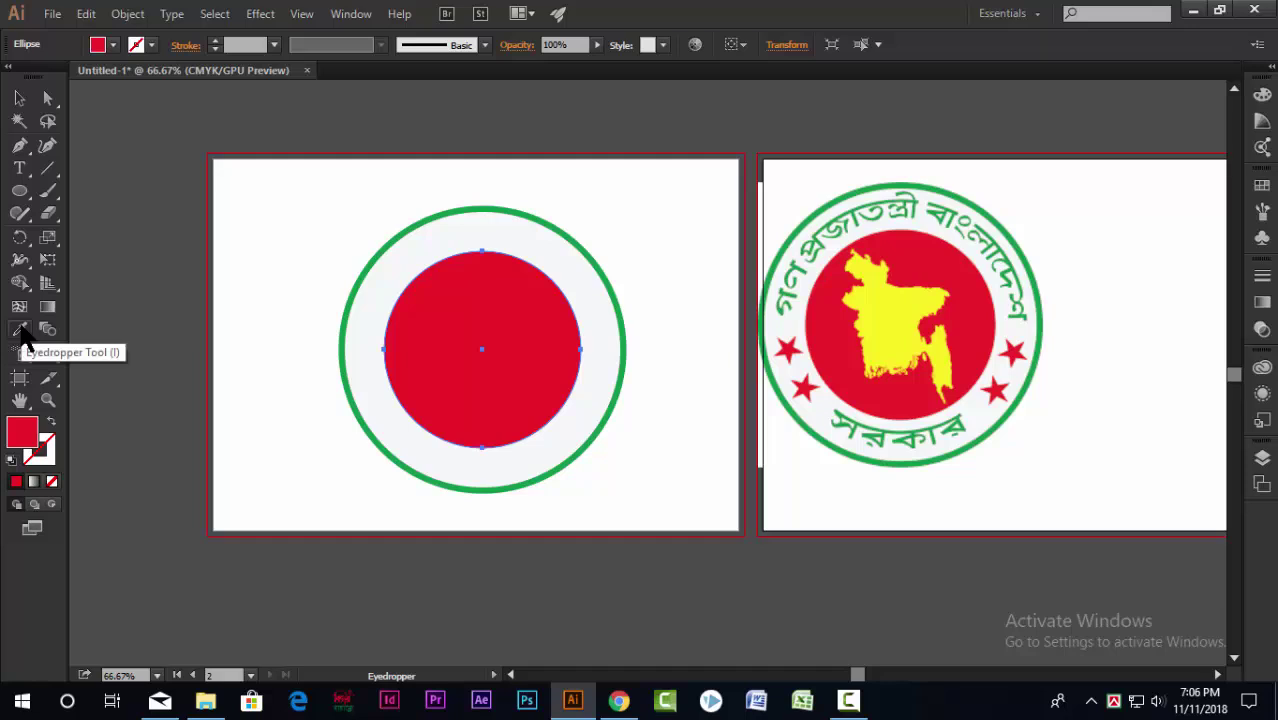
left_click(19, 98)
left_click(305, 296)
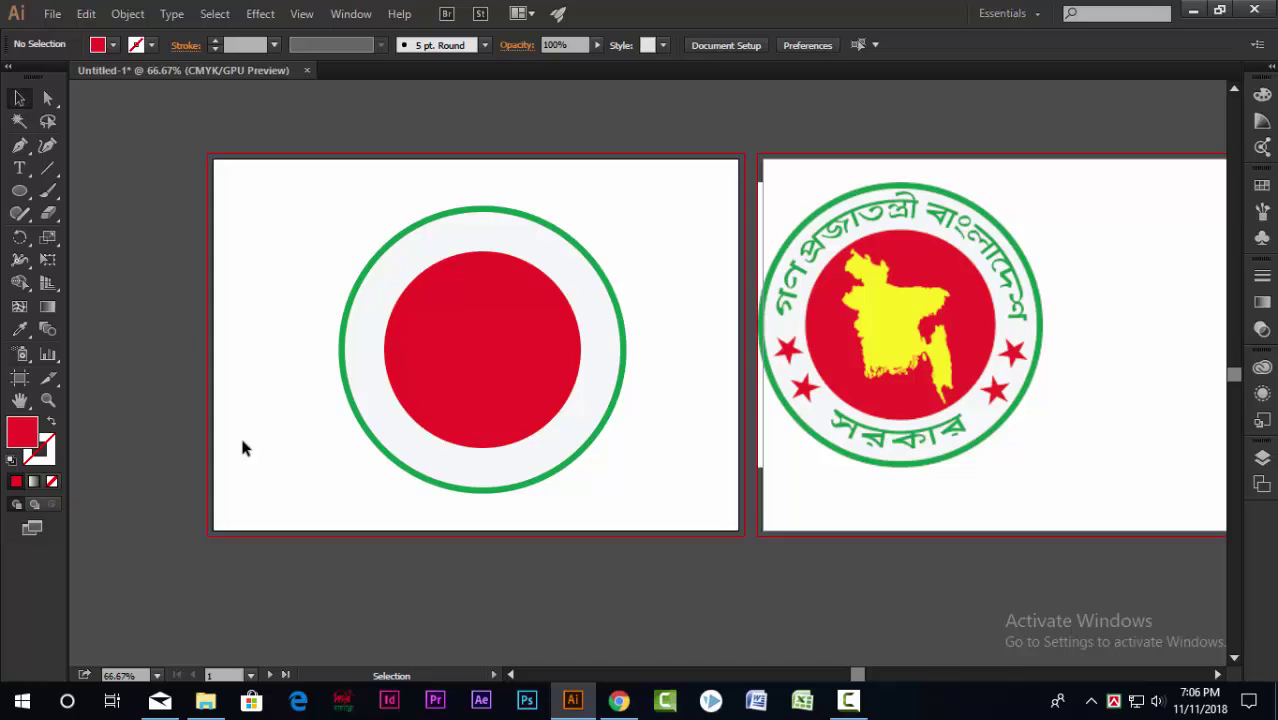
Copy the red circle, paste it in front, and scale the copy about its centre up to about 5.333 in.
left_click(464, 333)
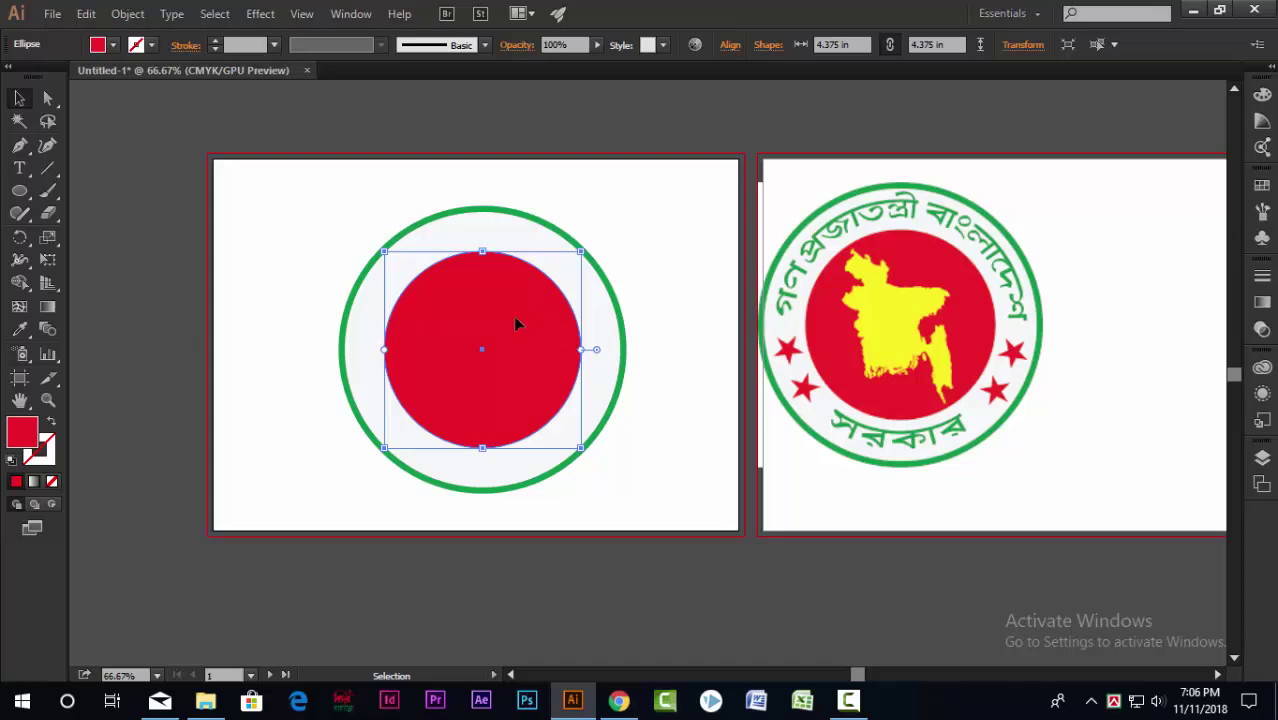
left_click(86, 14)
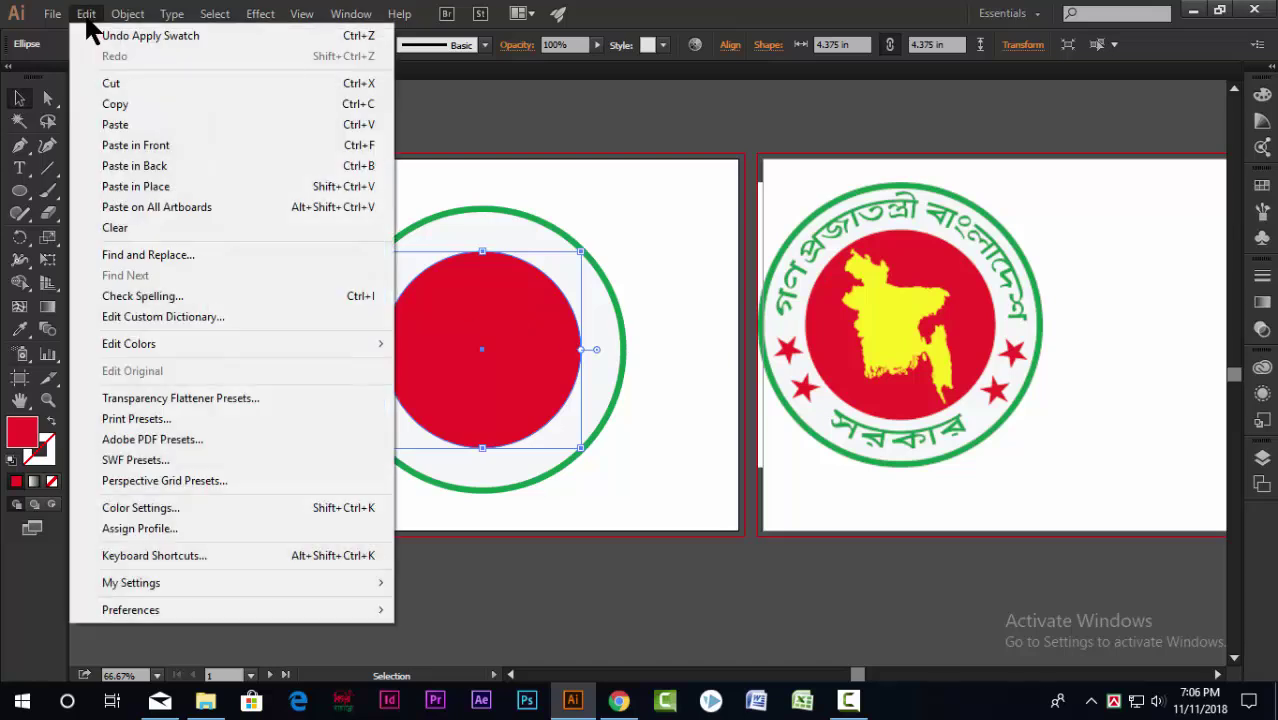
left_click(118, 104)
left_click(86, 14)
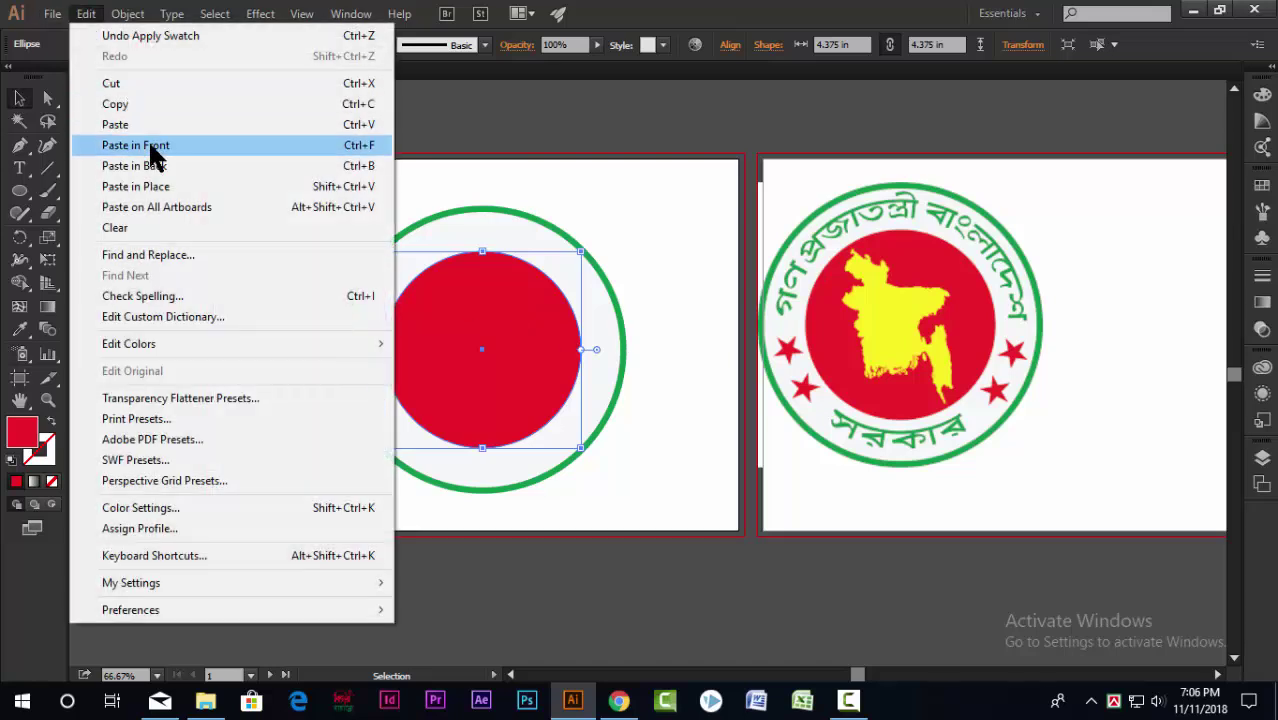
left_click(150, 146)
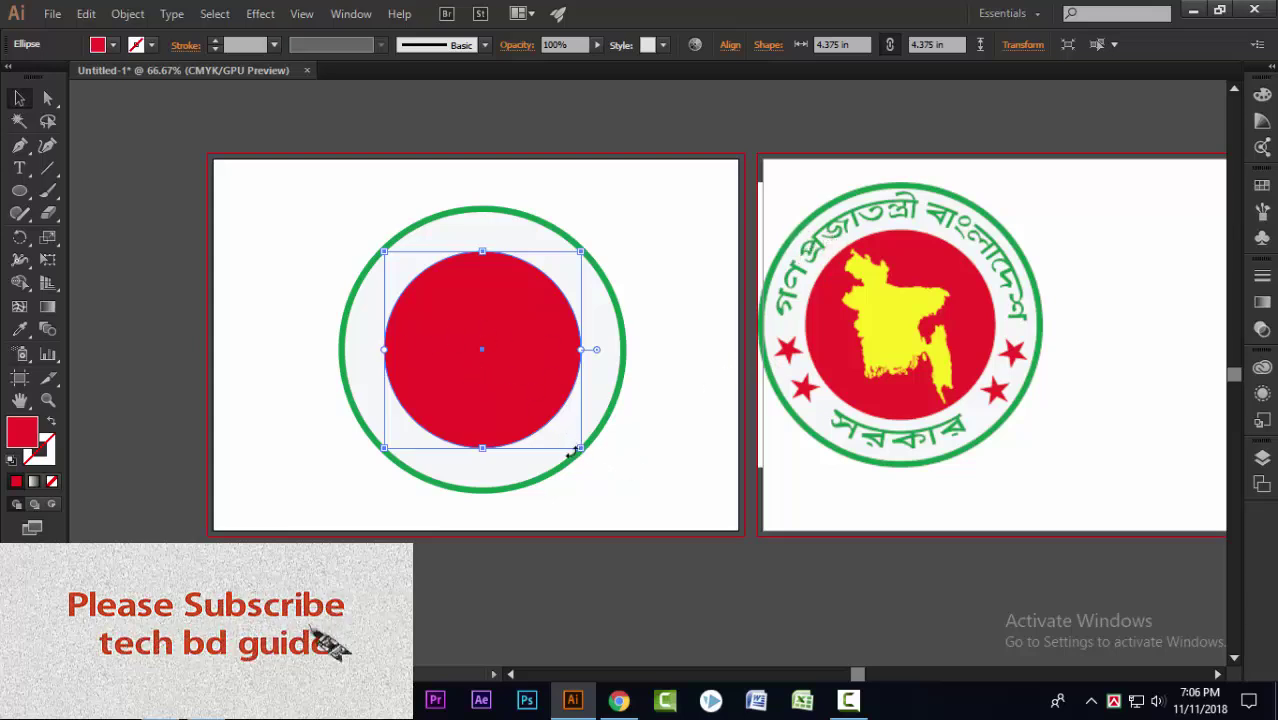
left_click_drag(584, 453, 613, 467)
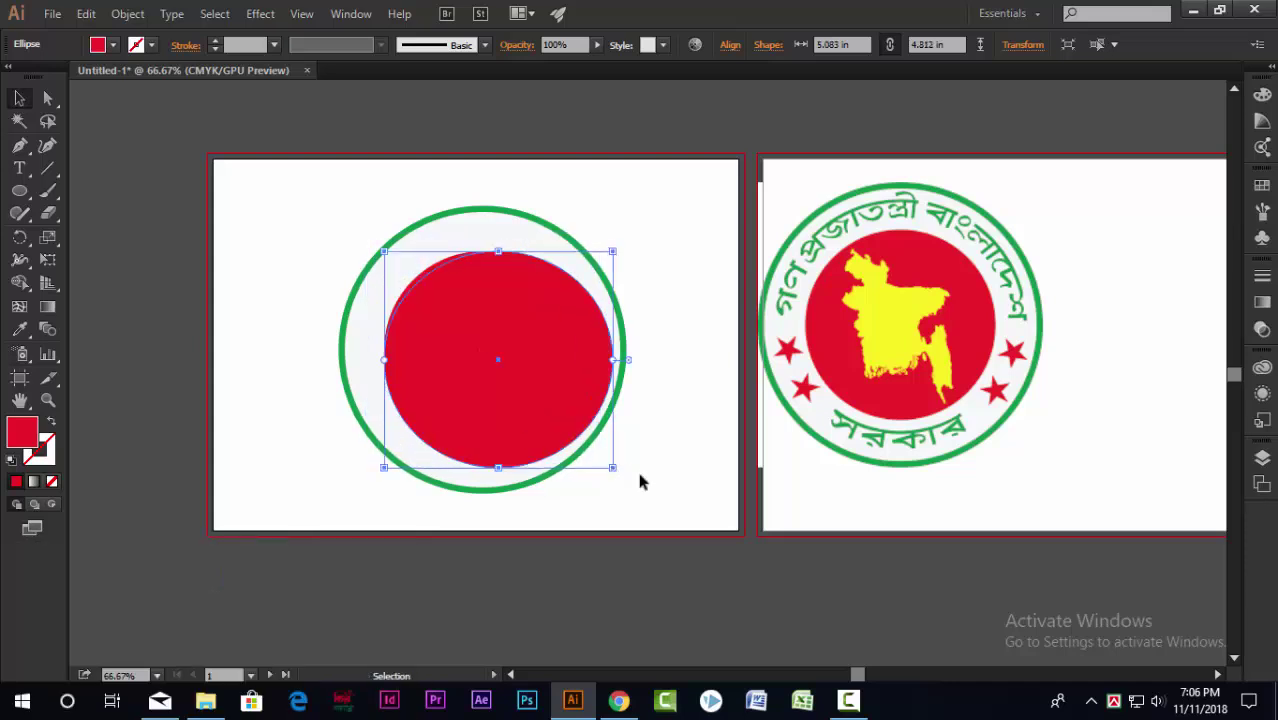
left_click_drag(628, 481, 583, 449)
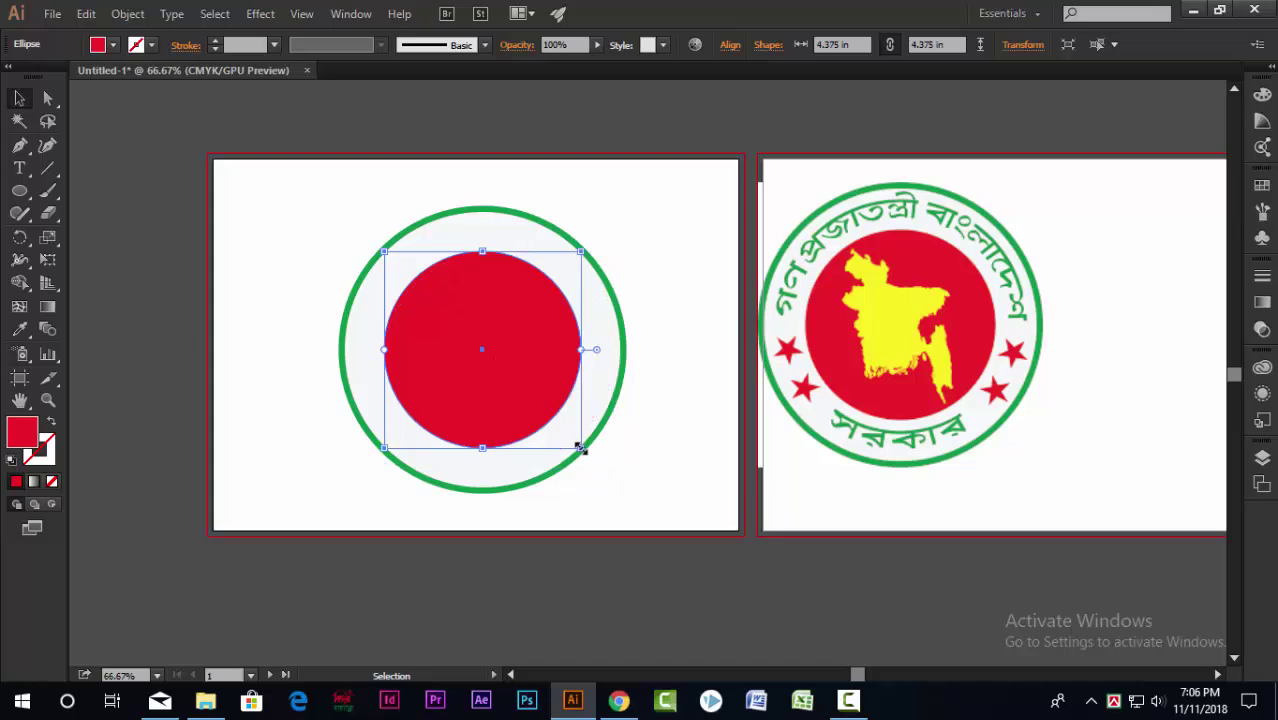
left_click_drag(582, 448, 604, 472)
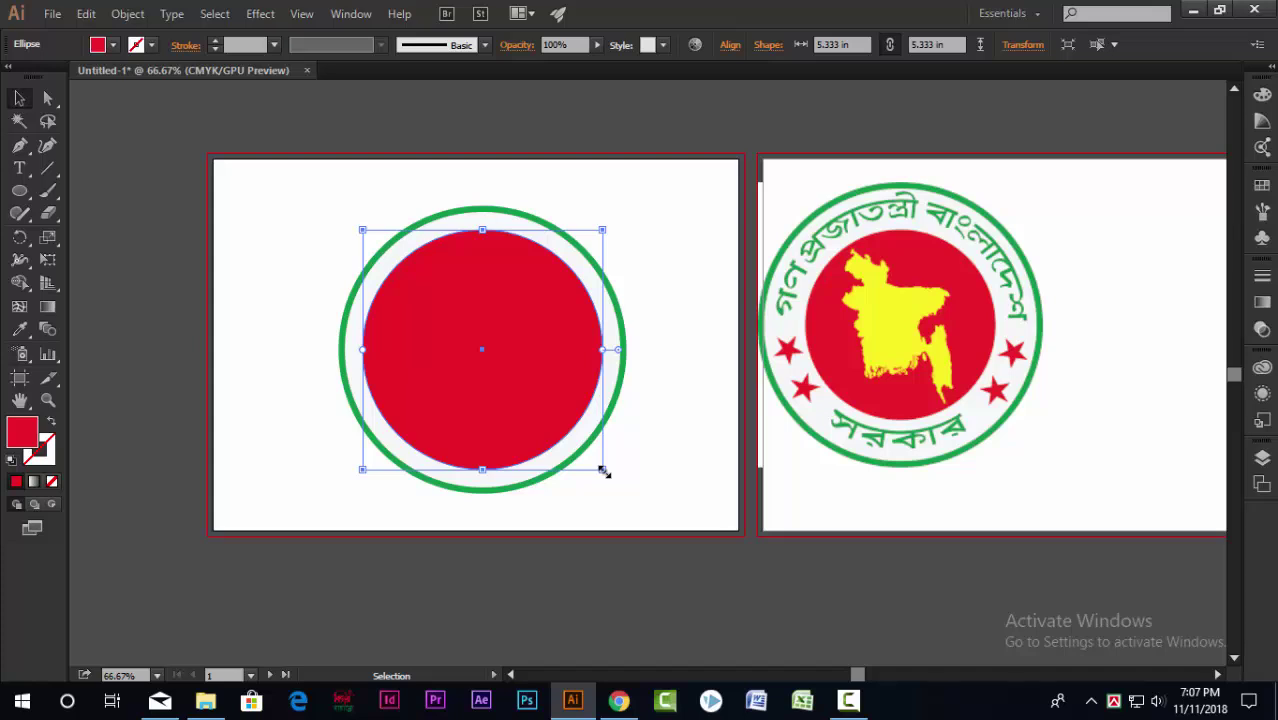
Convert the 5.333 in circle into a path for type, with the text starting at its topmost point.
left_click(20, 170)
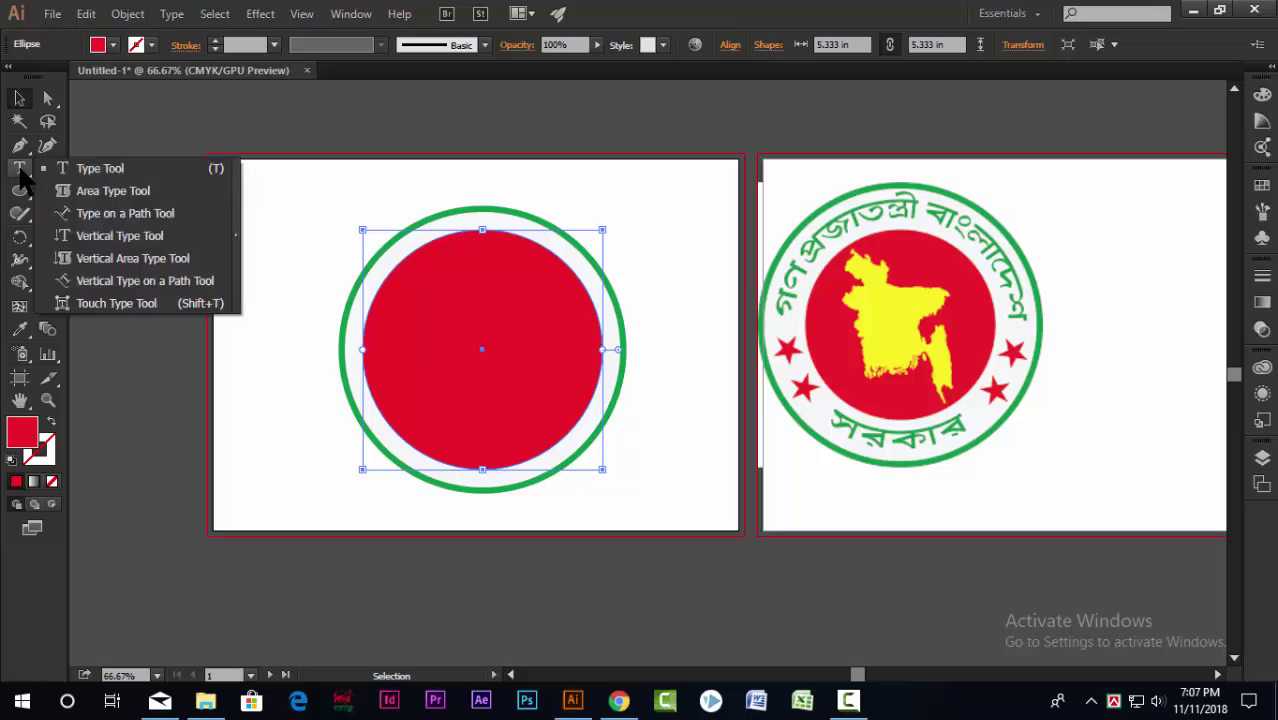
left_click(112, 214)
left_click(482, 228)
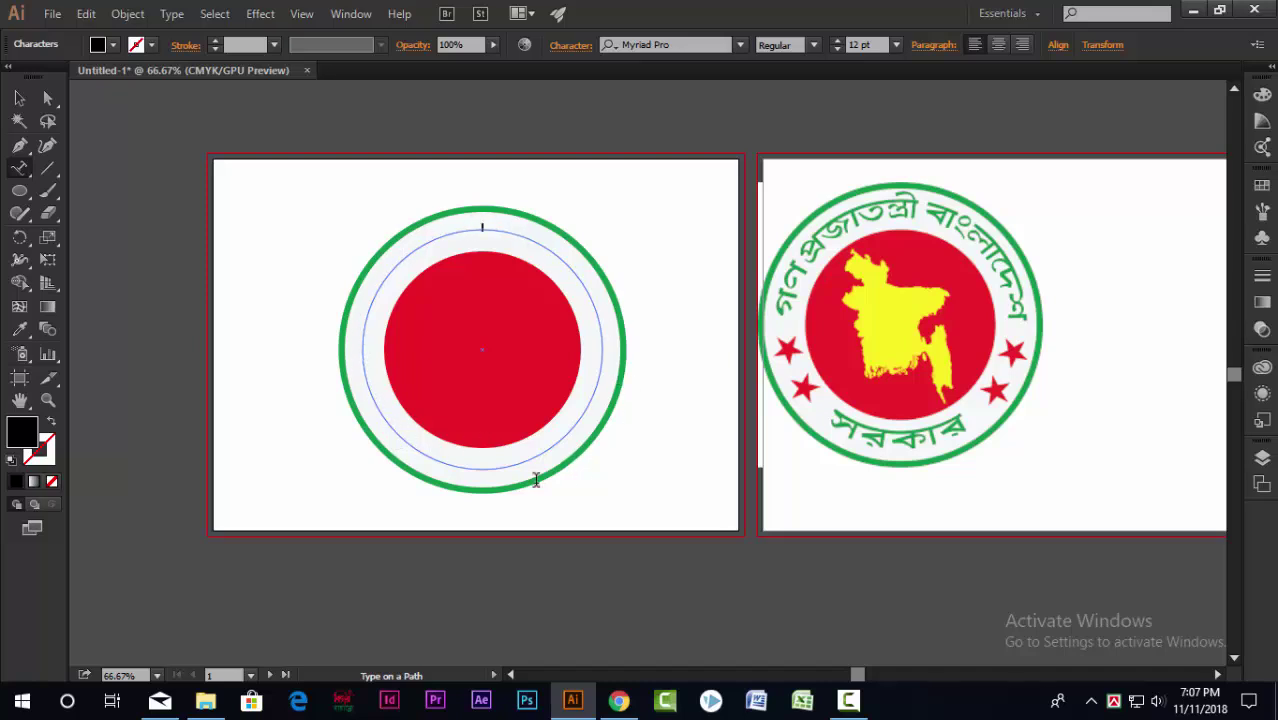
Set the path text's font to SutonnyMJ Regular and its size to 36 pt.
left_click(702, 44)
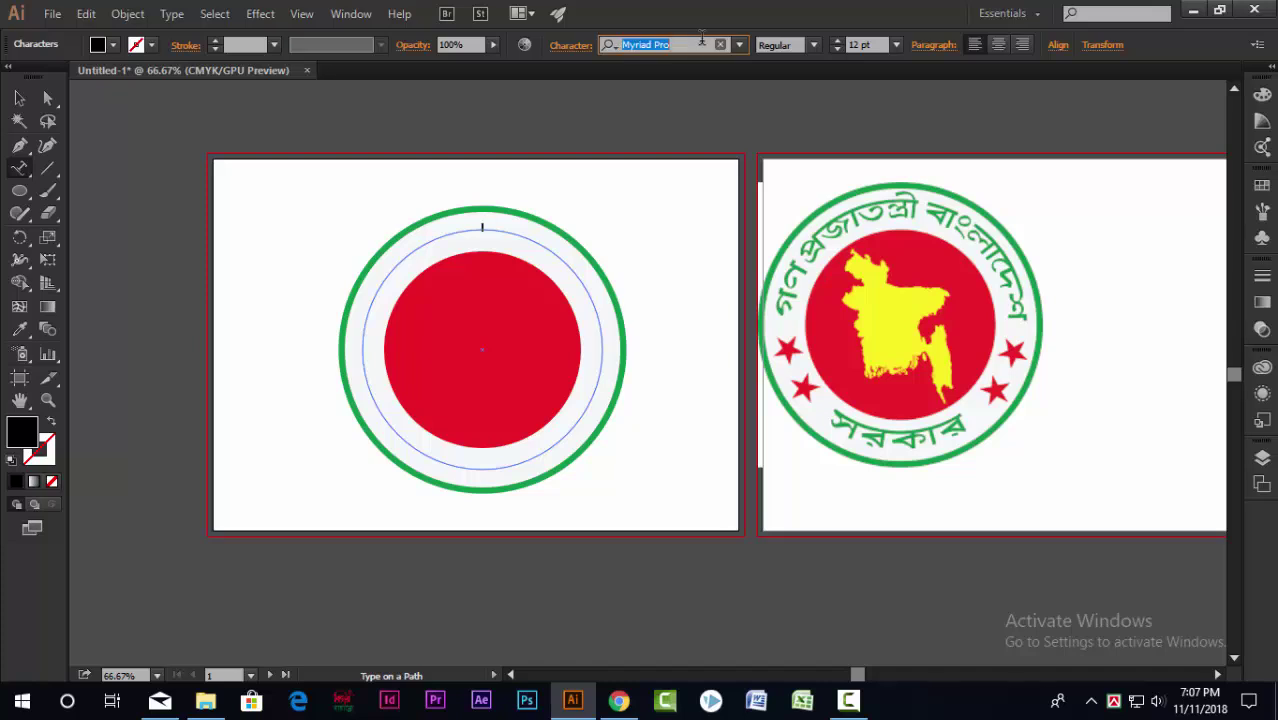
type("s")
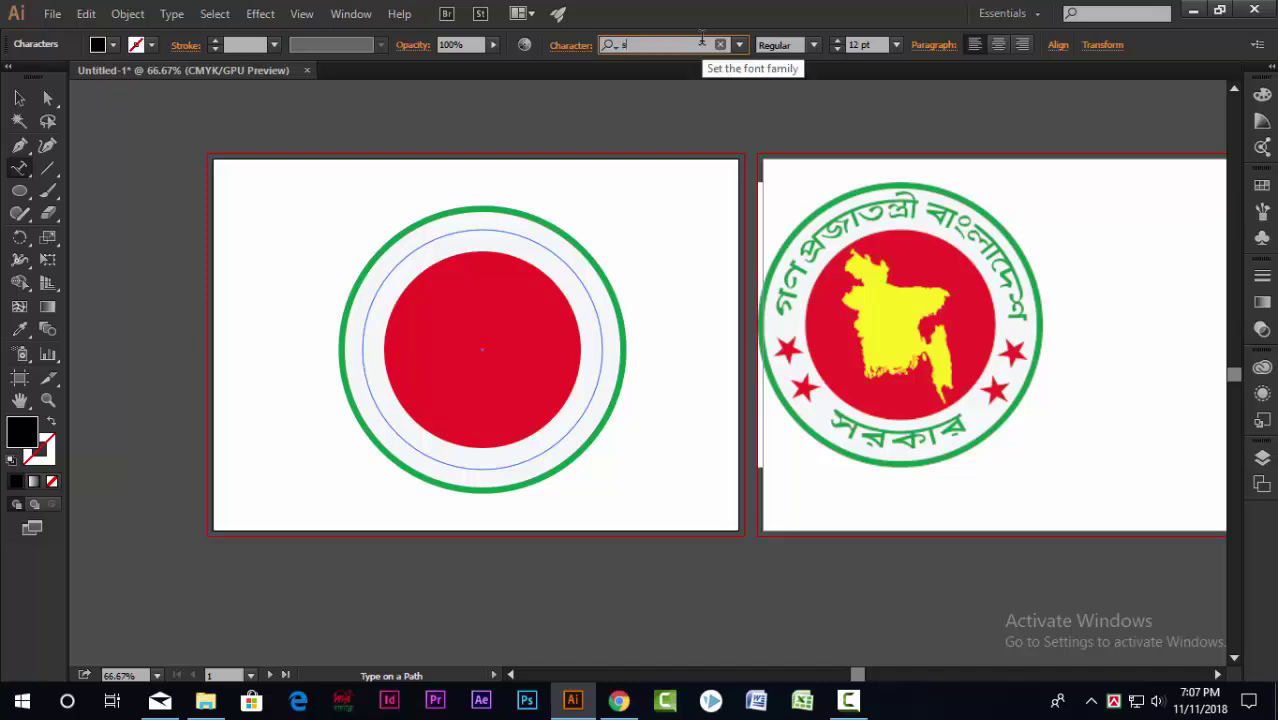
type("hu")
key("BackSpace")
key("BackSpace")
type("uto")
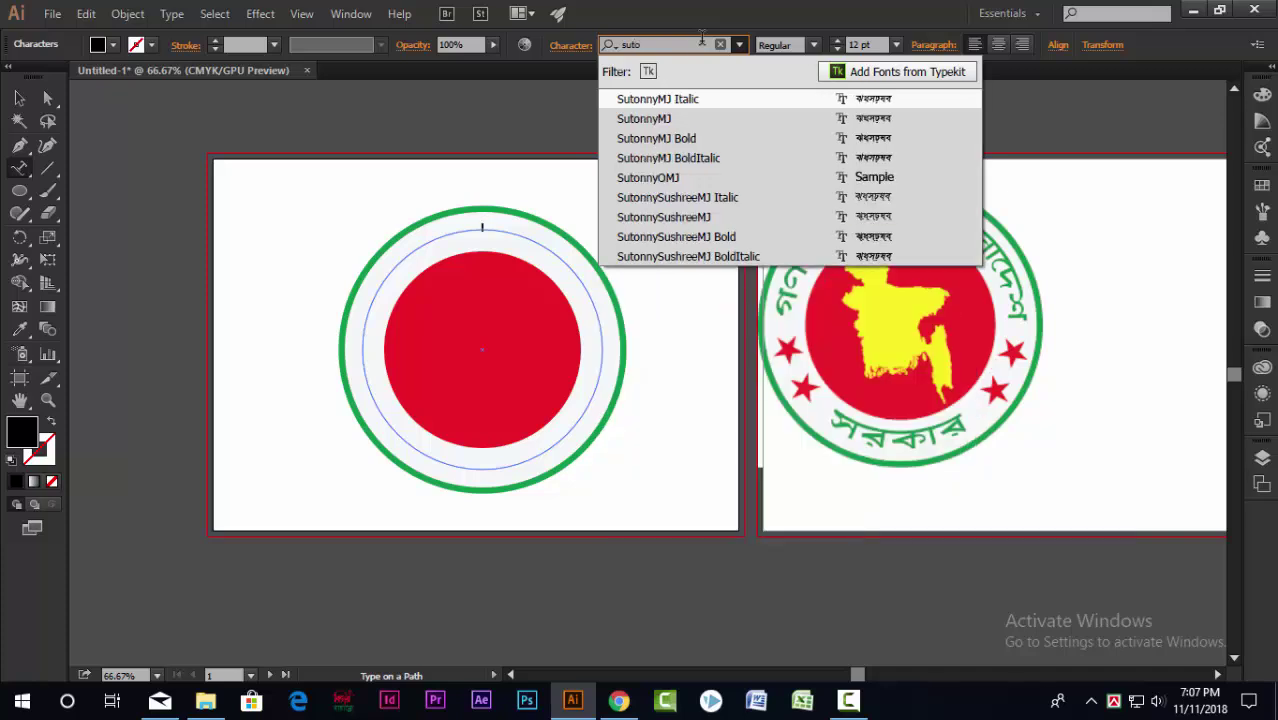
left_click(681, 112)
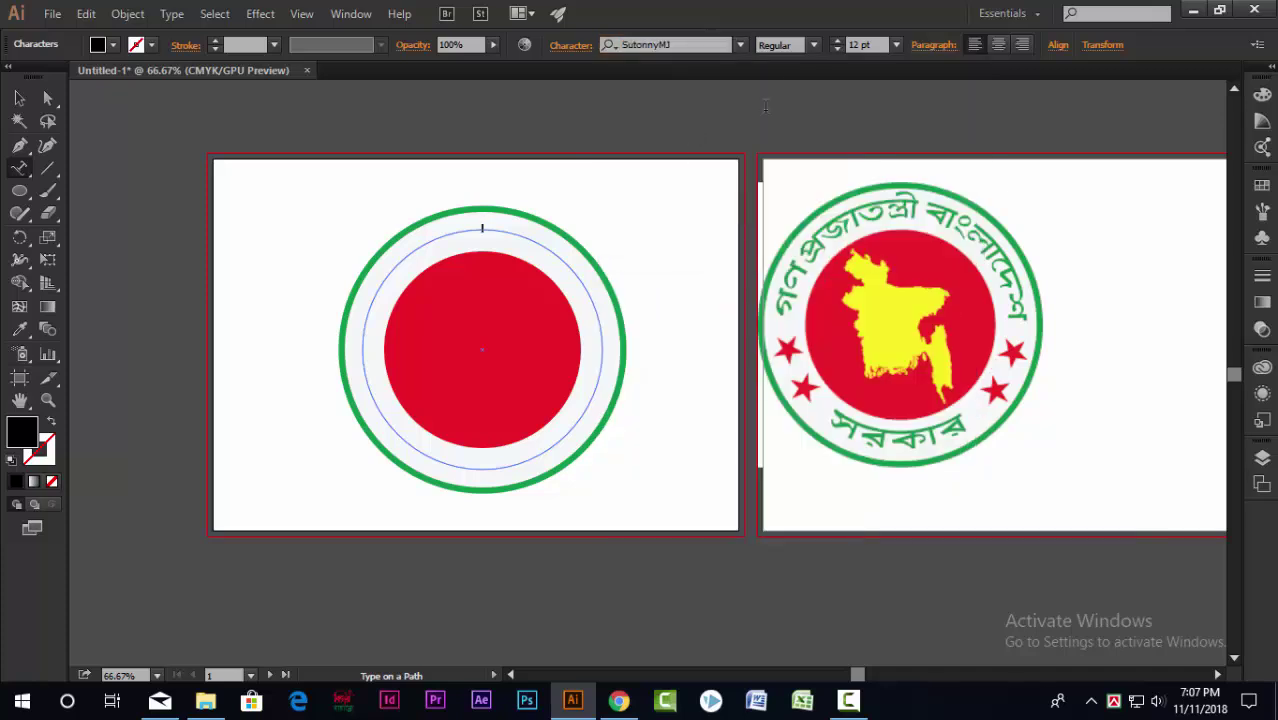
left_click(838, 49)
left_click(896, 45)
key("Escape")
left_click(896, 45)
left_click(928, 325)
Enter the Bengali text "গণ প্রজাতন্ত্রী বাংলাদেশ" along the circular path.
type("ণ প্রজাতন্ত্রী")
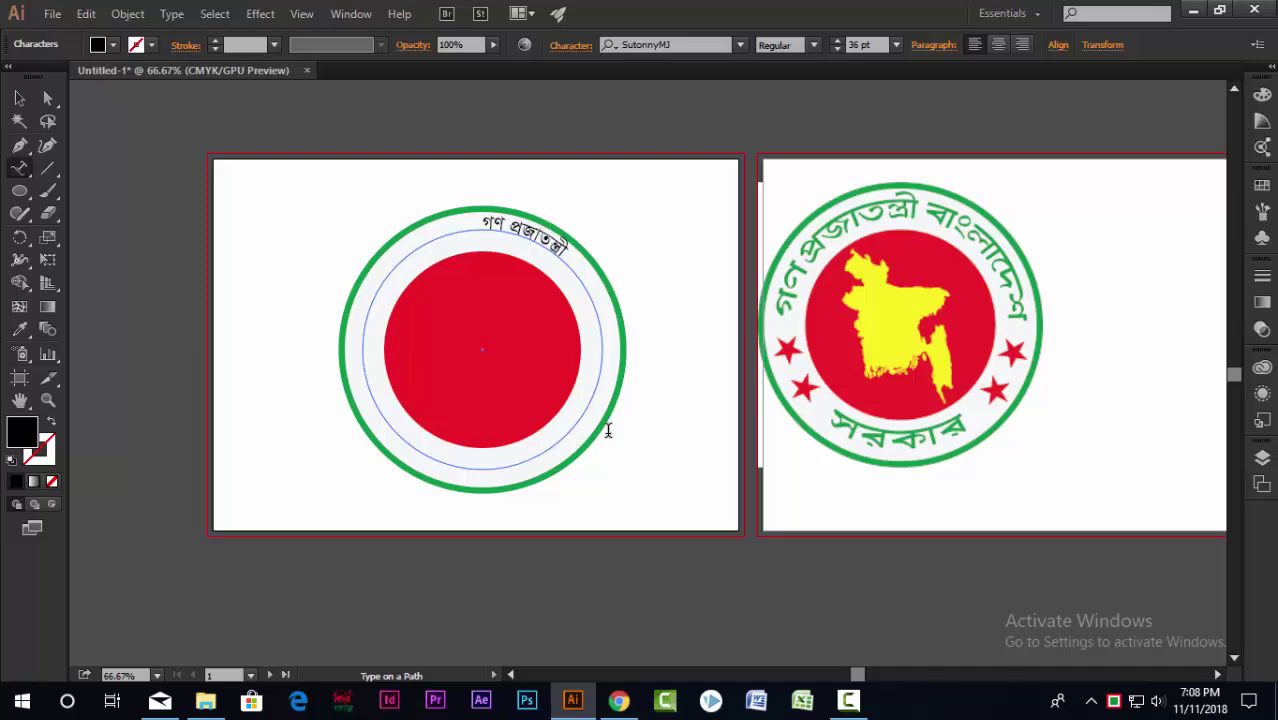
type(" বাংলাদেশ")
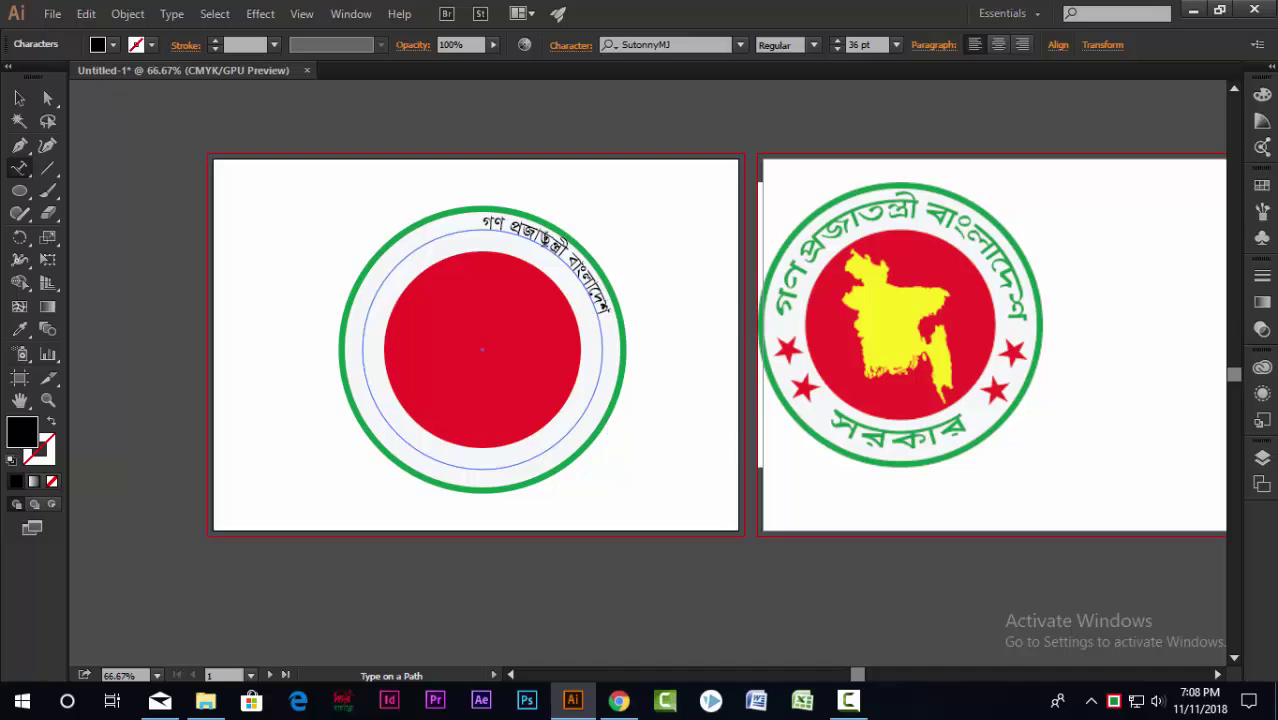
left_click(20, 100)
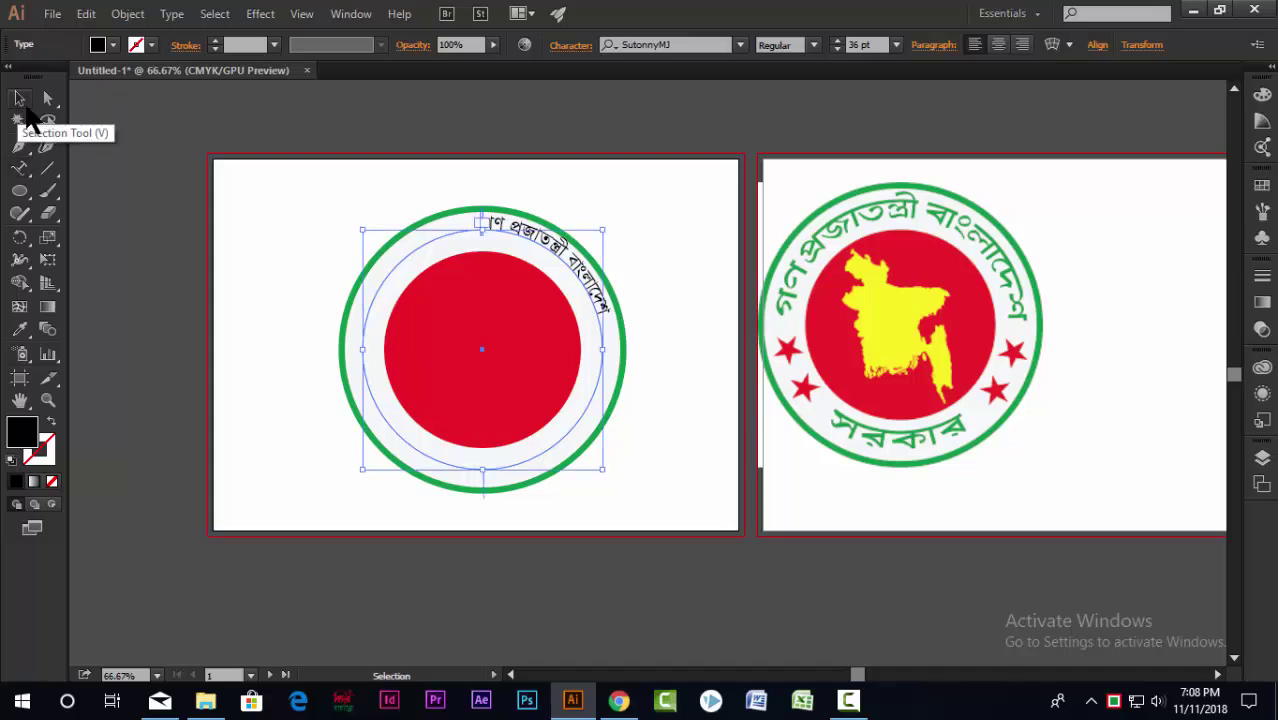
Enlarge the curved lettering and shrink its circular path about the centre to just outside the red circle, leaving the text at 48.52 pt.
left_click(836, 40)
left_click(836, 40)
left_click(836, 40)
left_click(836, 40)
left_click(836, 40)
left_click(836, 40)
left_click(836, 40)
left_click(836, 40)
left_click(836, 40)
left_click(836, 40)
left_click(836, 40)
left_click_drag(603, 229, 594, 237)
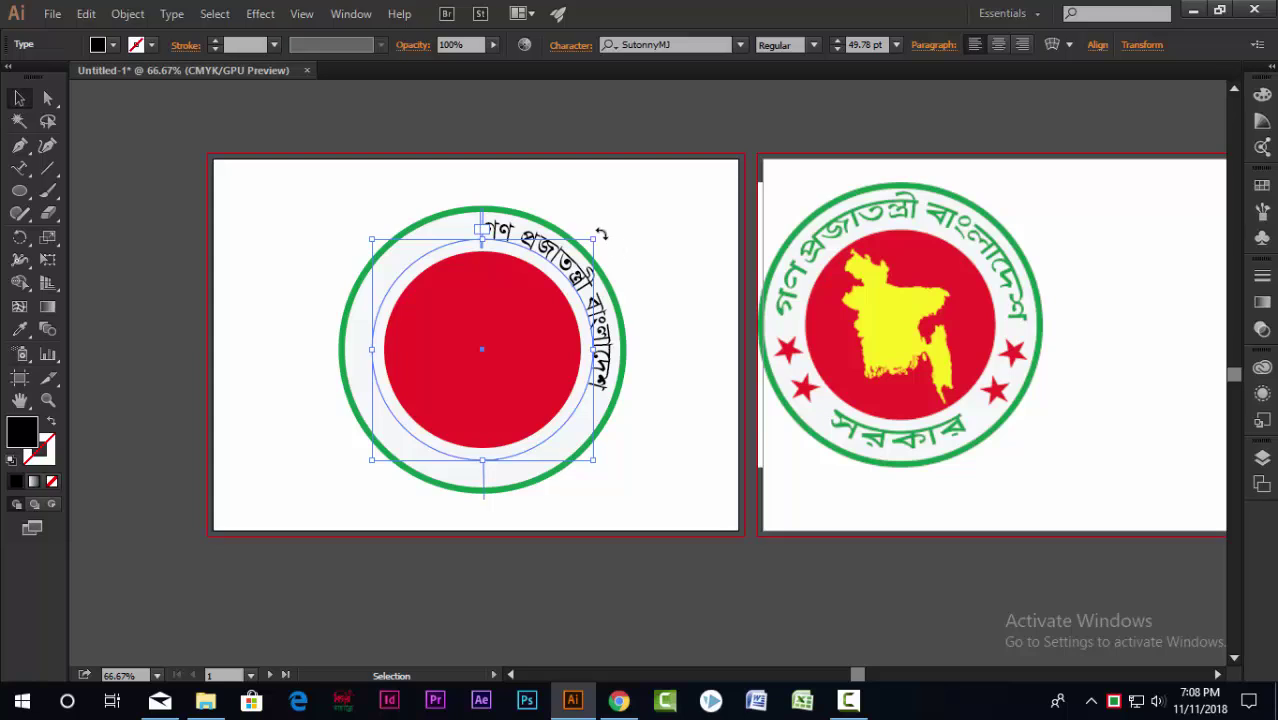
left_click_drag(593, 240, 592, 244)
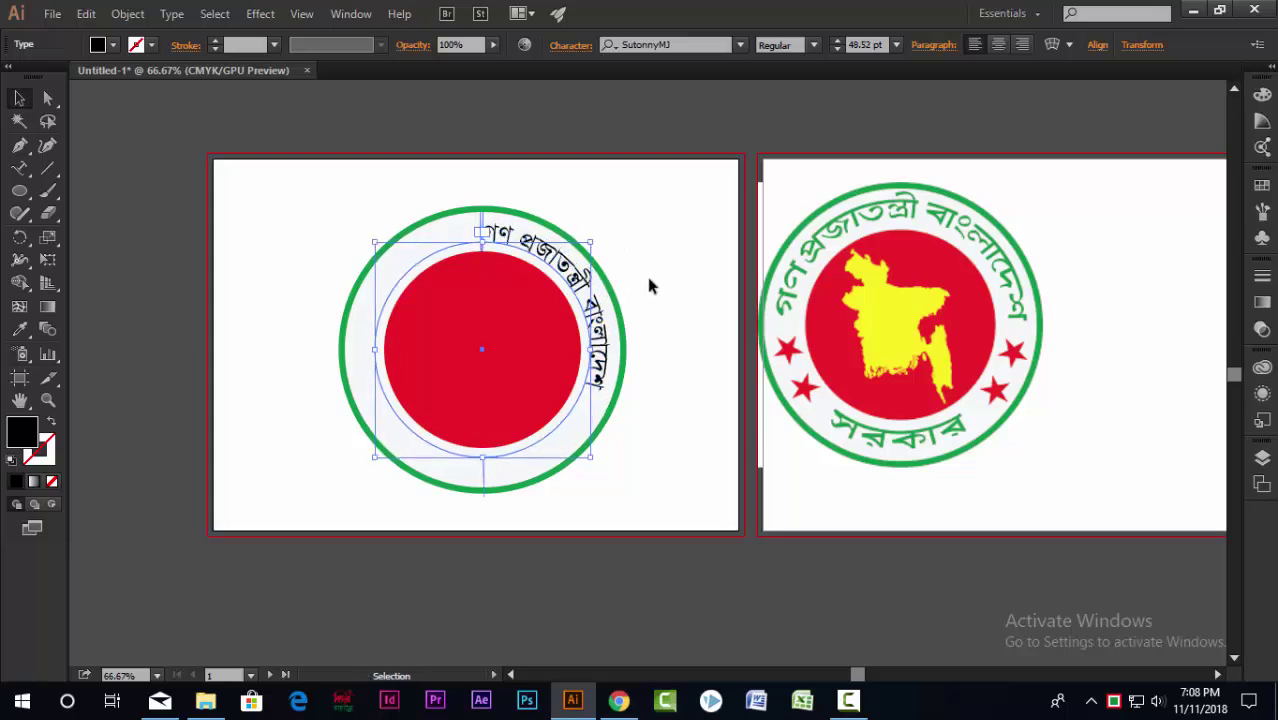
Increase the curved lettering's font size to 63 pt.
left_click(837, 41)
left_click(837, 41)
left_click(837, 41)
left_click(837, 41)
left_click(837, 41)
left_click(837, 41)
left_click(837, 43)
left_click(837, 43)
left_click(837, 43)
left_click(837, 43)
left_click(837, 43)
left_click(837, 43)
left_click(837, 43)
left_click(837, 43)
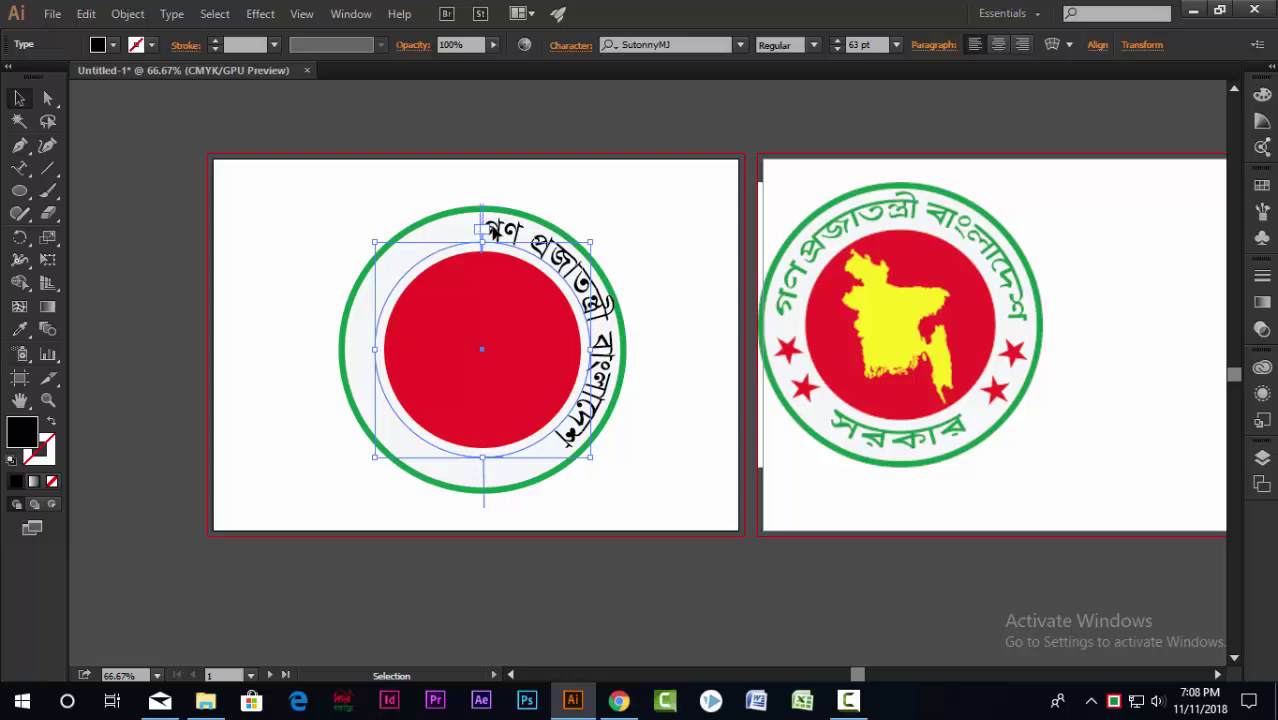
Reposition the path text's start and end brackets so the lettering arcs evenly over the upper half of the off-white band.
scroll(483, 217, "up", 3, "alt")
scroll(483, 217, "up", 2, "alt")
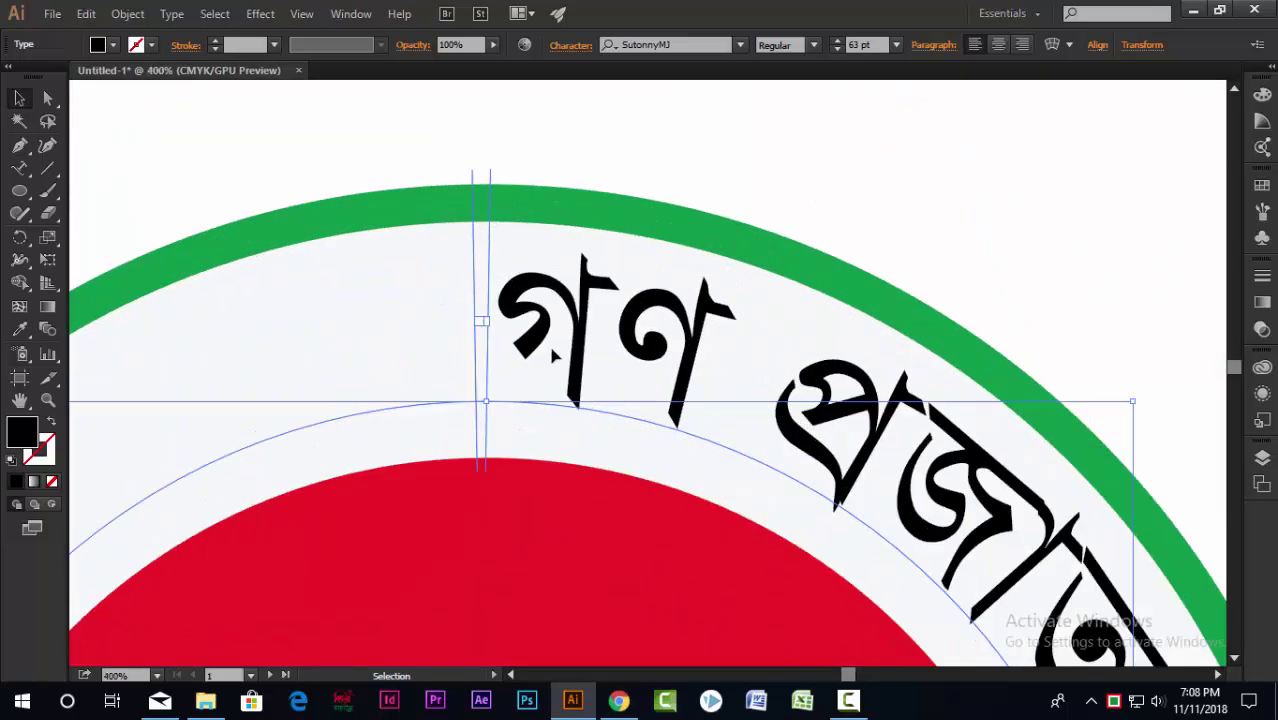
scroll(577, 248, "down", 5, "alt")
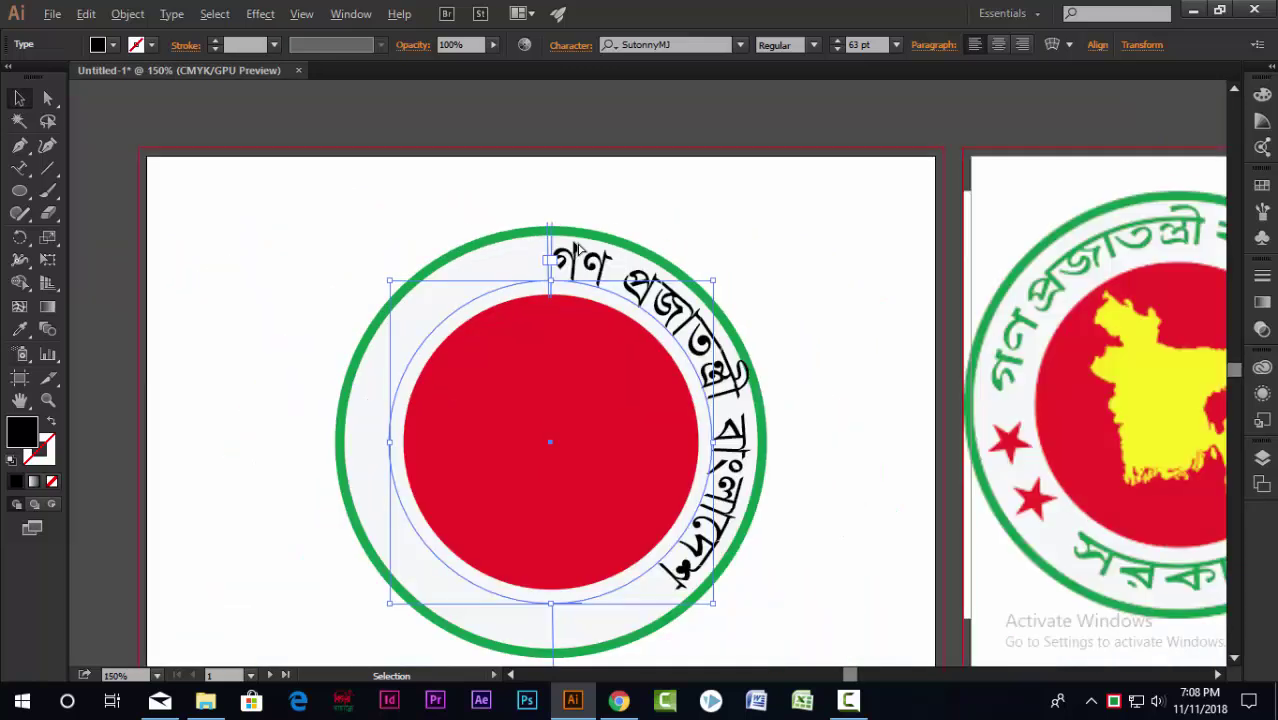
scroll(570, 360, "up", 3, "alt")
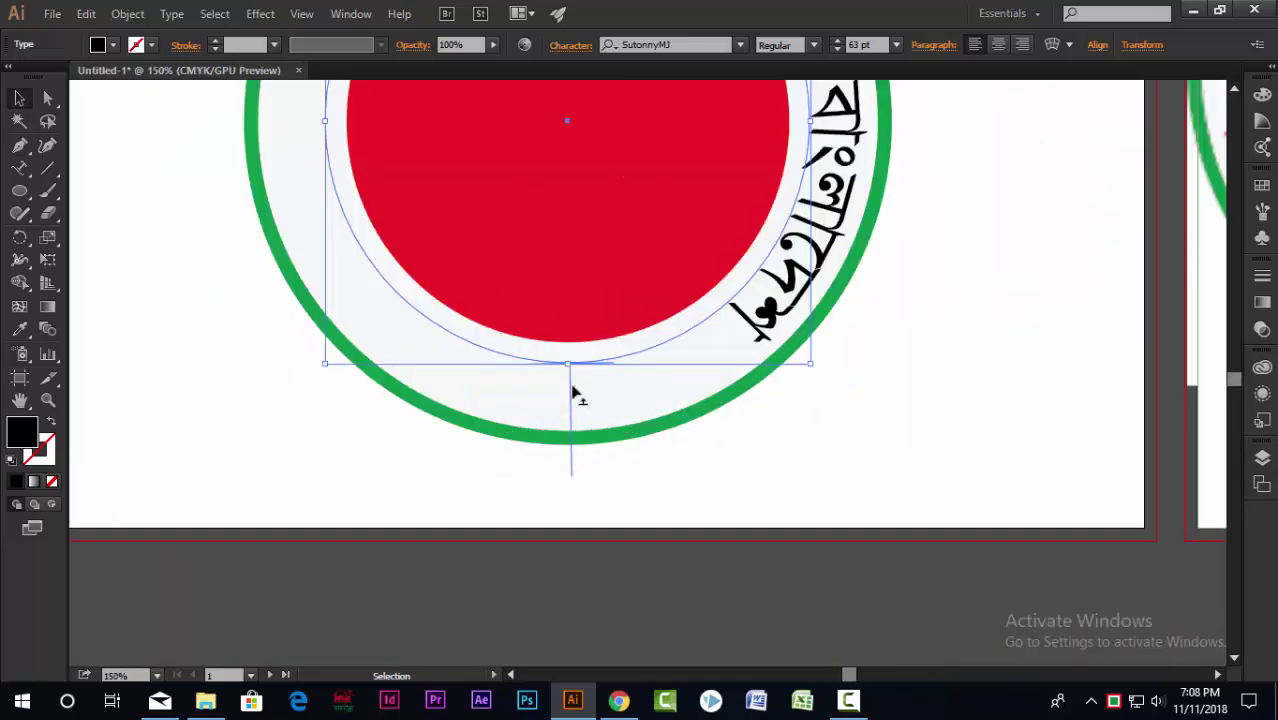
scroll(595, 440, "up", 5)
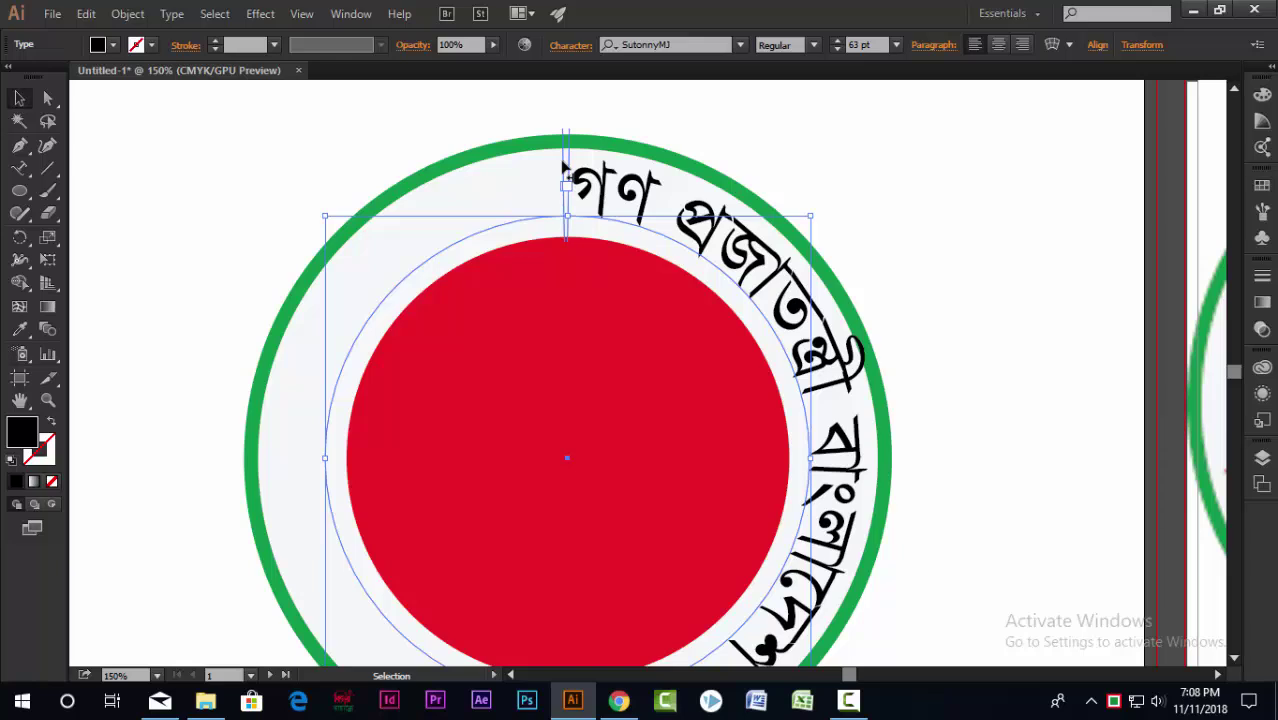
left_click_drag(565, 171, 748, 488)
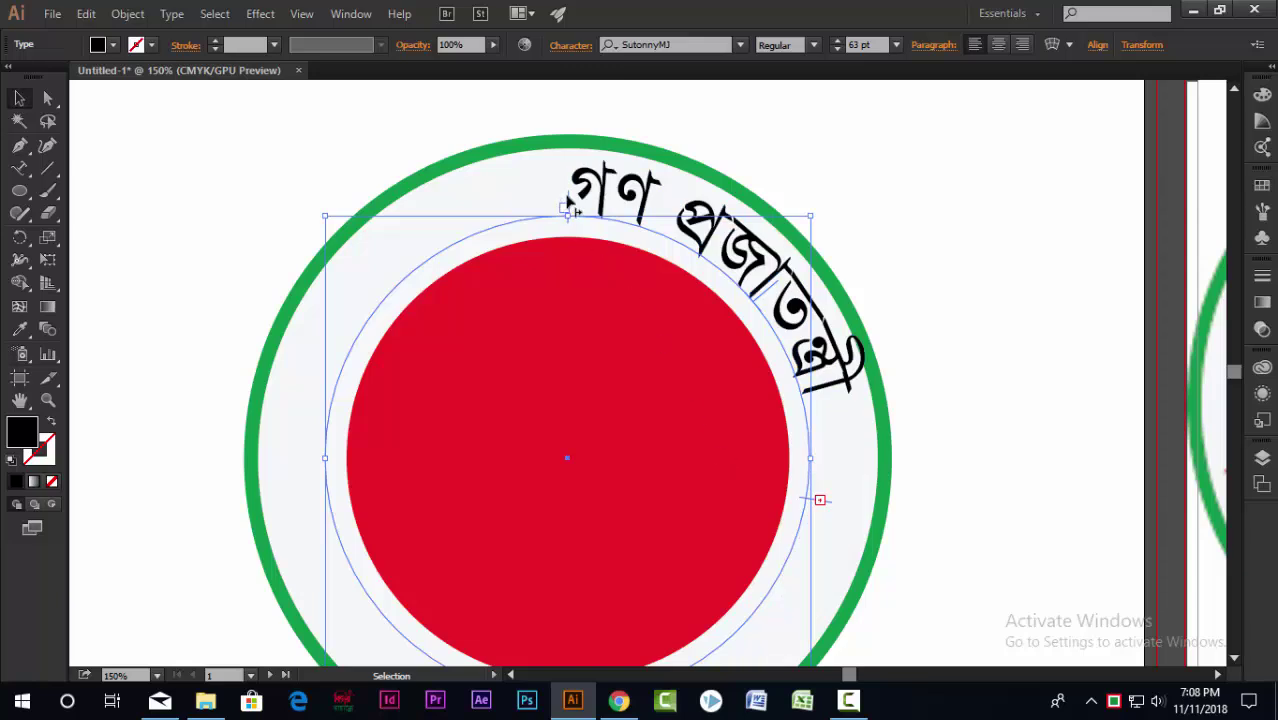
left_click_drag(567, 203, 362, 390)
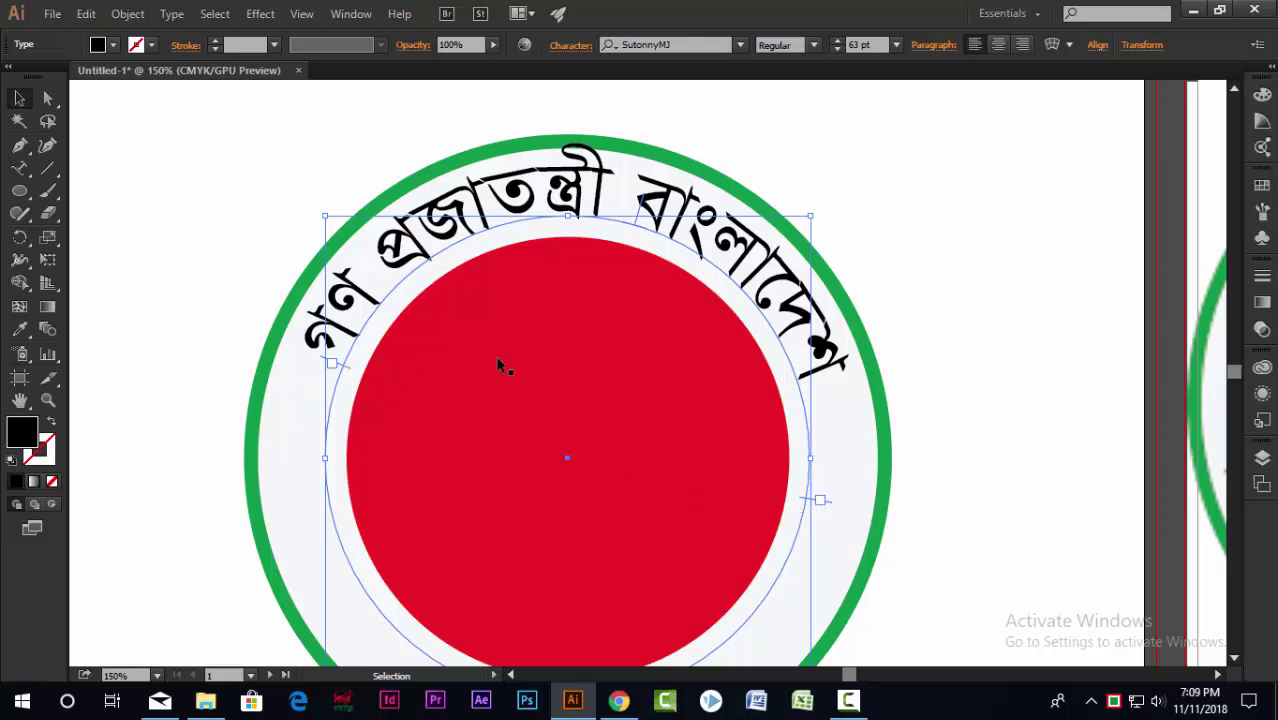
scroll(570, 338, "down", 2)
scroll(579, 305, "up", 1)
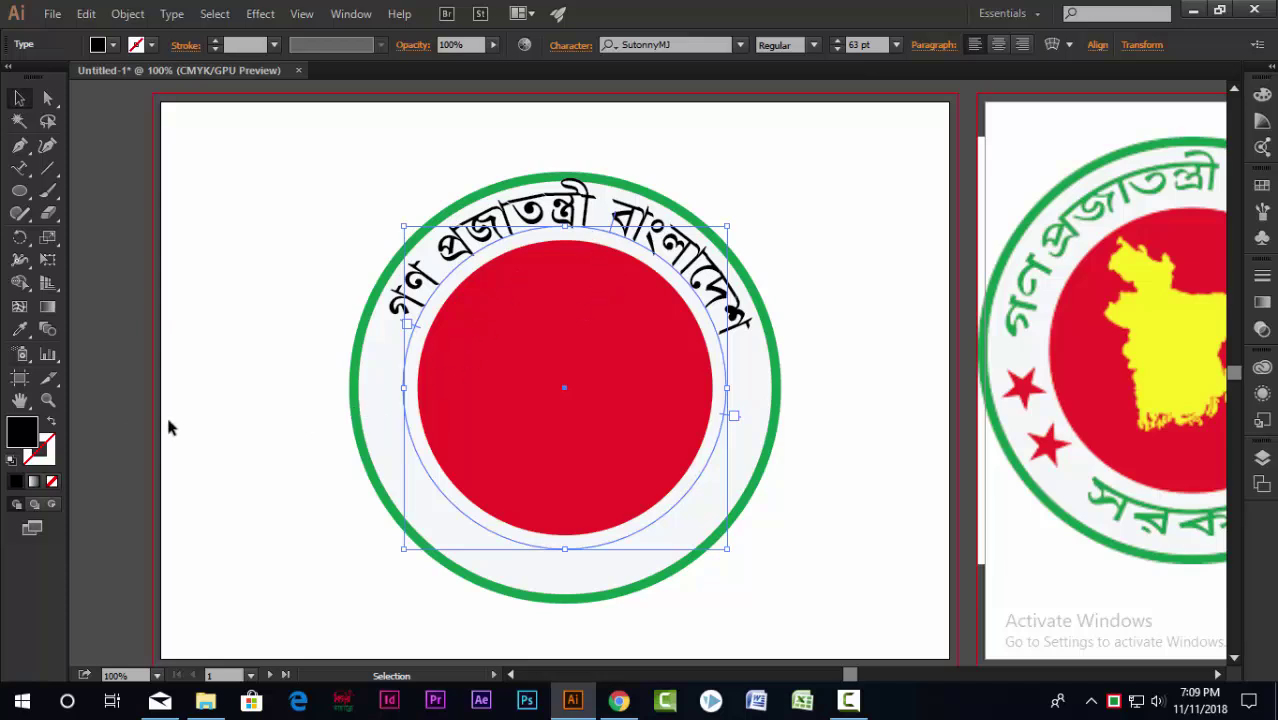
Recolor the curved lettering with the green sampled from the seal's outer ring.
left_click(20, 331)
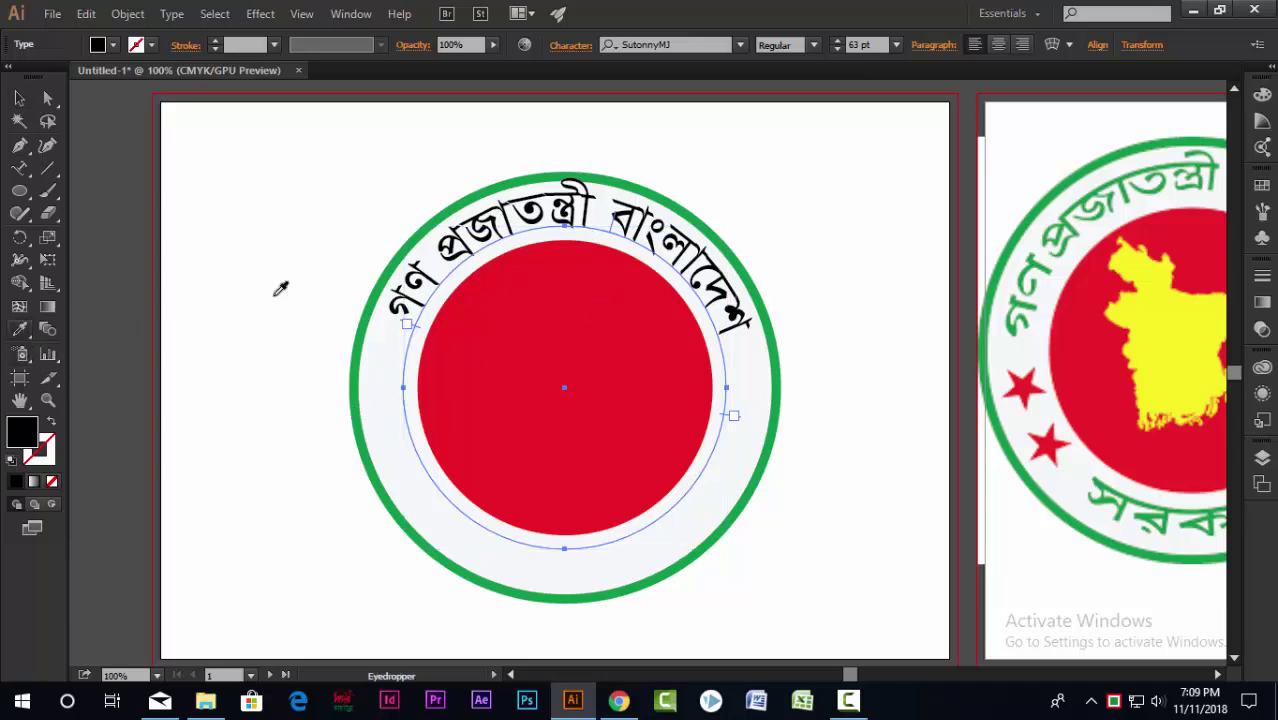
left_click(750, 266)
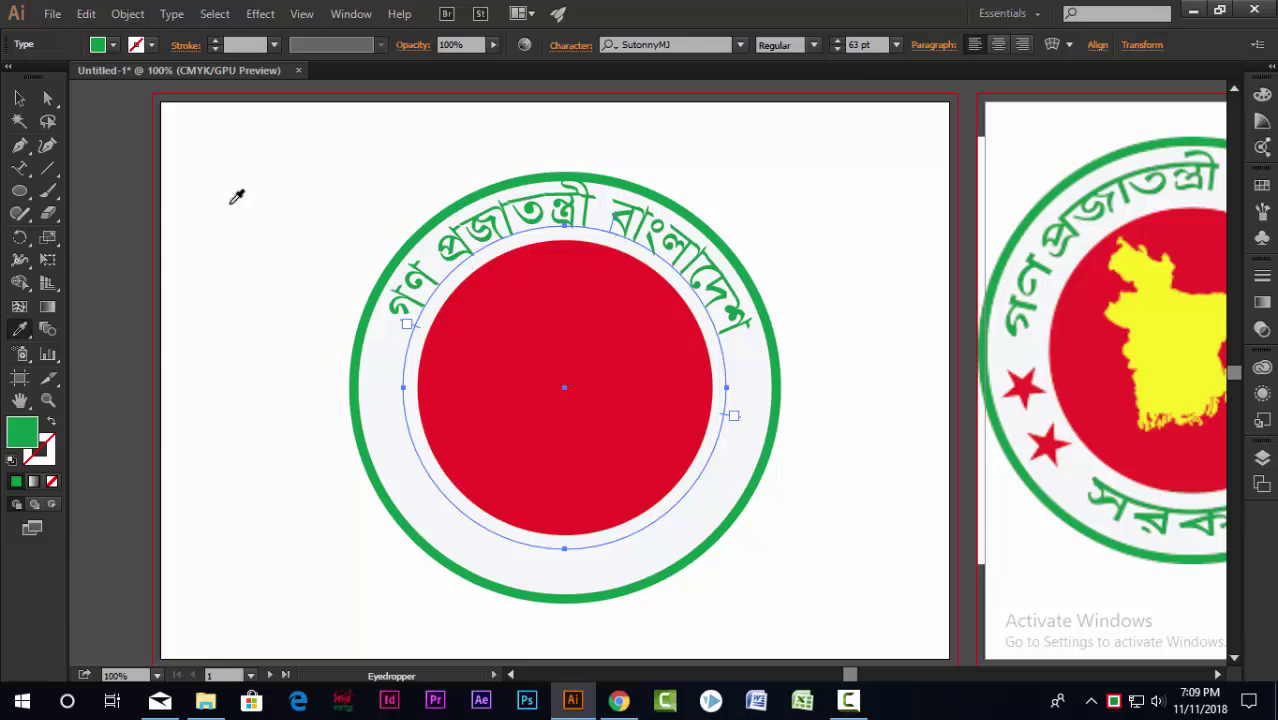
left_click(18, 98)
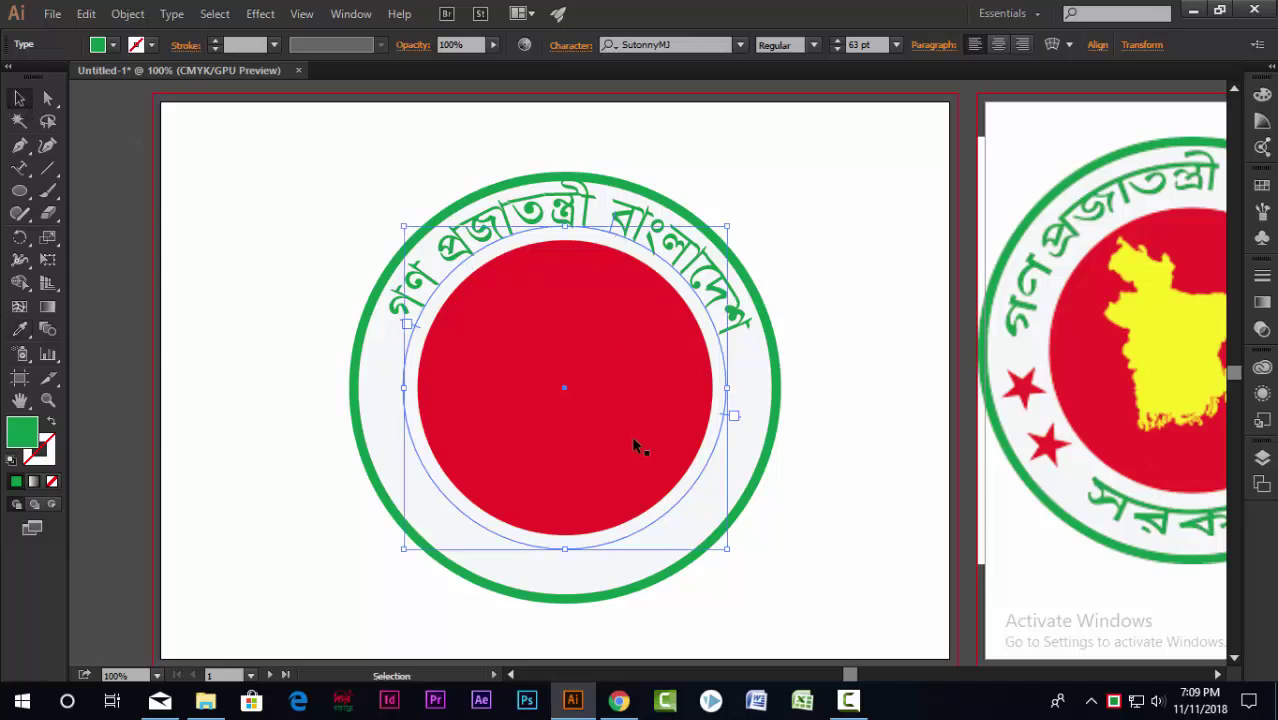
scroll(454, 371, "down", 1)
scroll(472, 415, "up", 1)
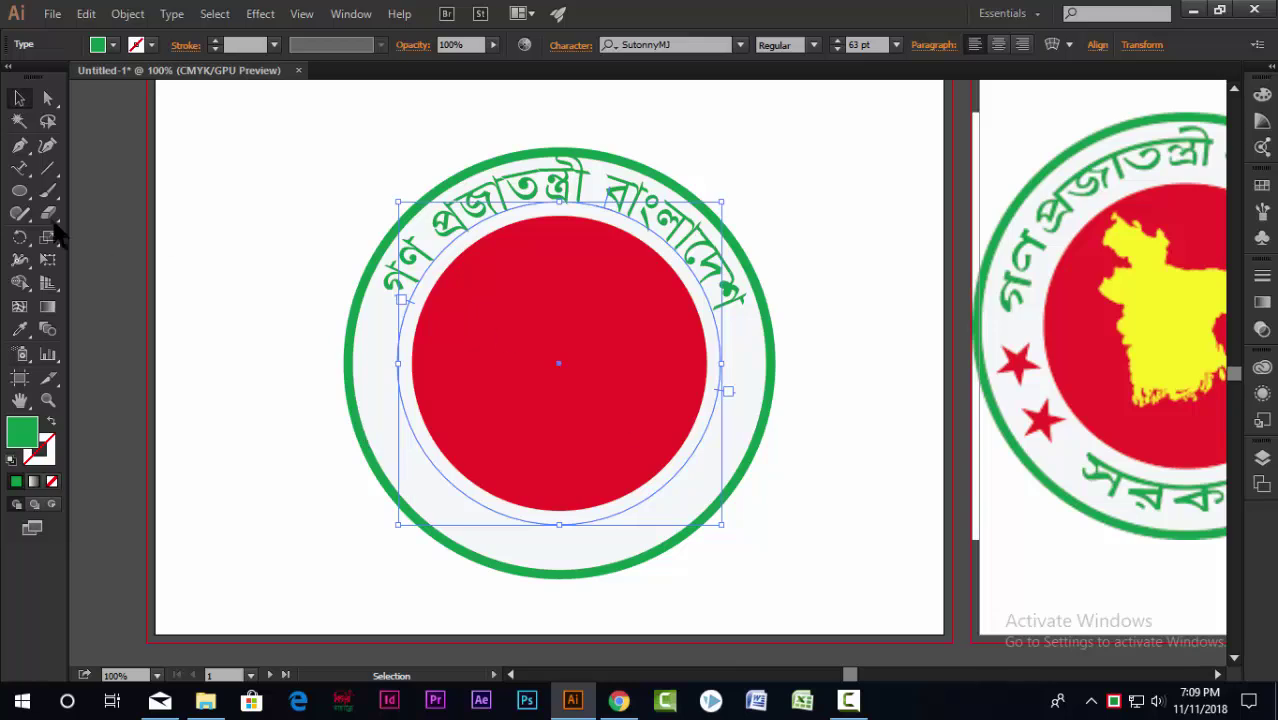
left_click(20, 168)
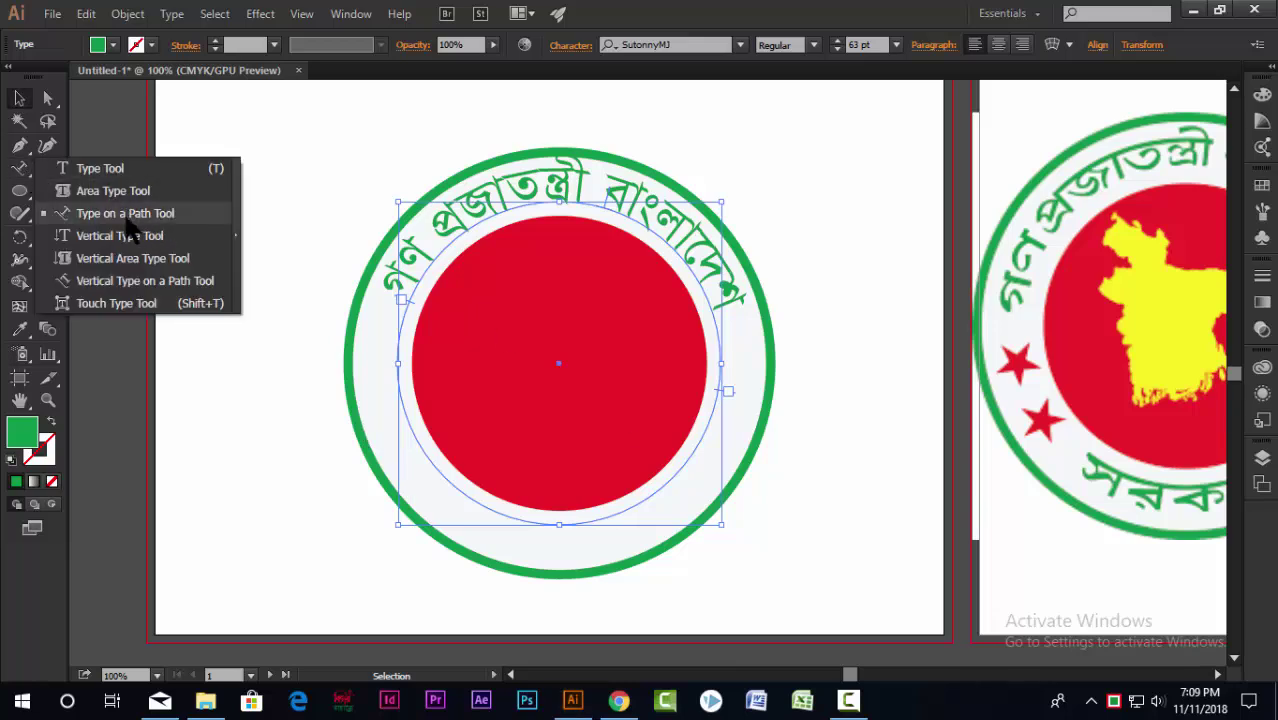
left_click(811, 143)
left_click(655, 225)
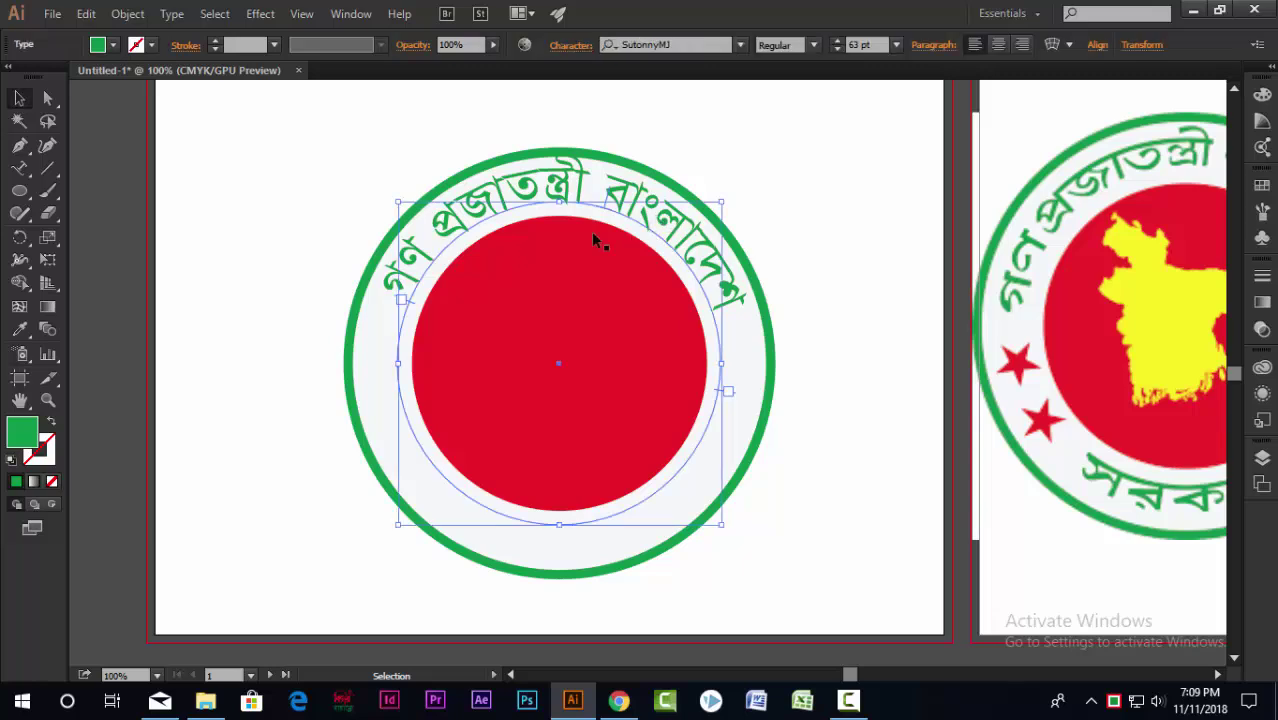
Paste a copy of the curved lettering in front and rotate it about half a turn onto the lower half of the band.
left_click(86, 14)
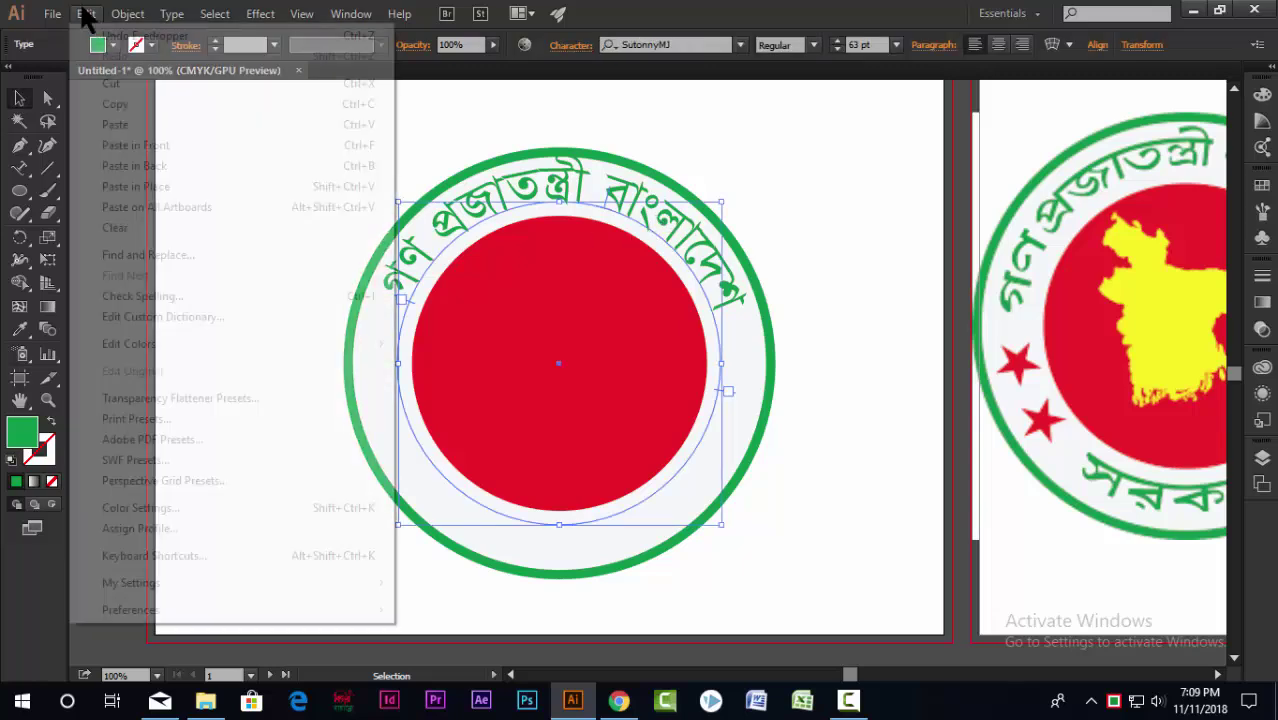
left_click(178, 146)
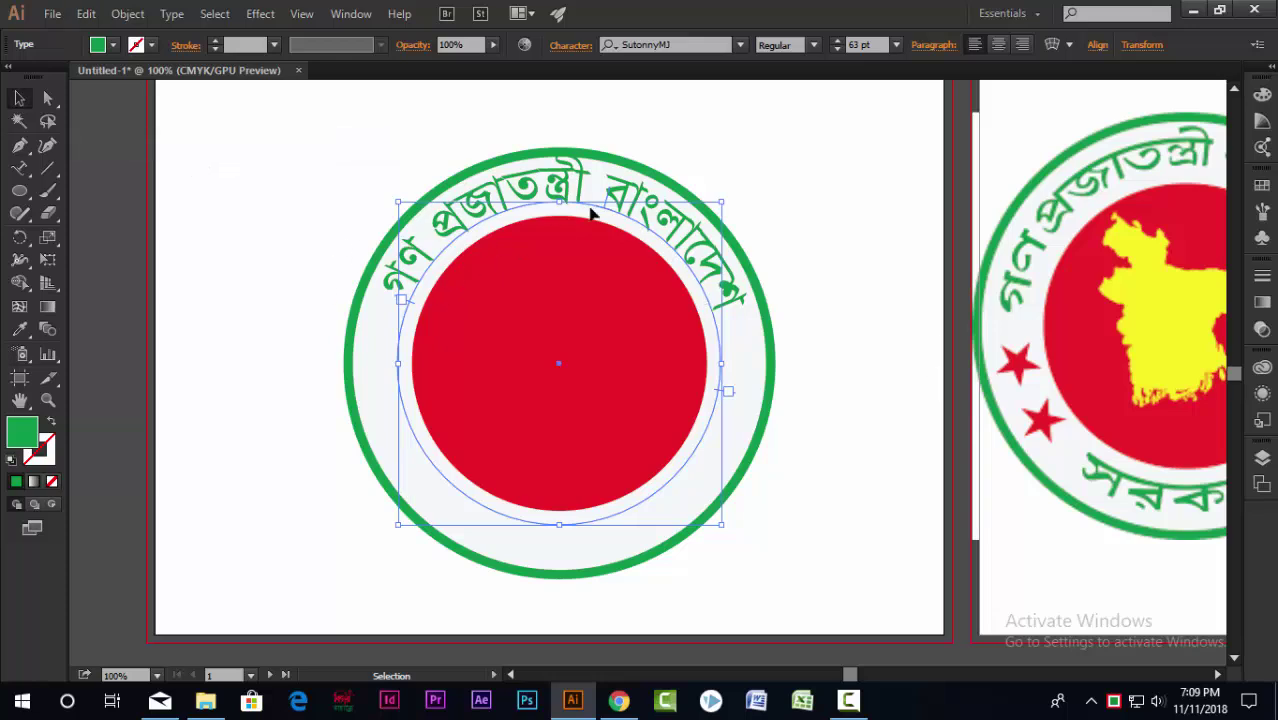
left_click_drag(733, 194, 485, 476)
key("ctrl+z")
left_click_drag(731, 191, 452, 479)
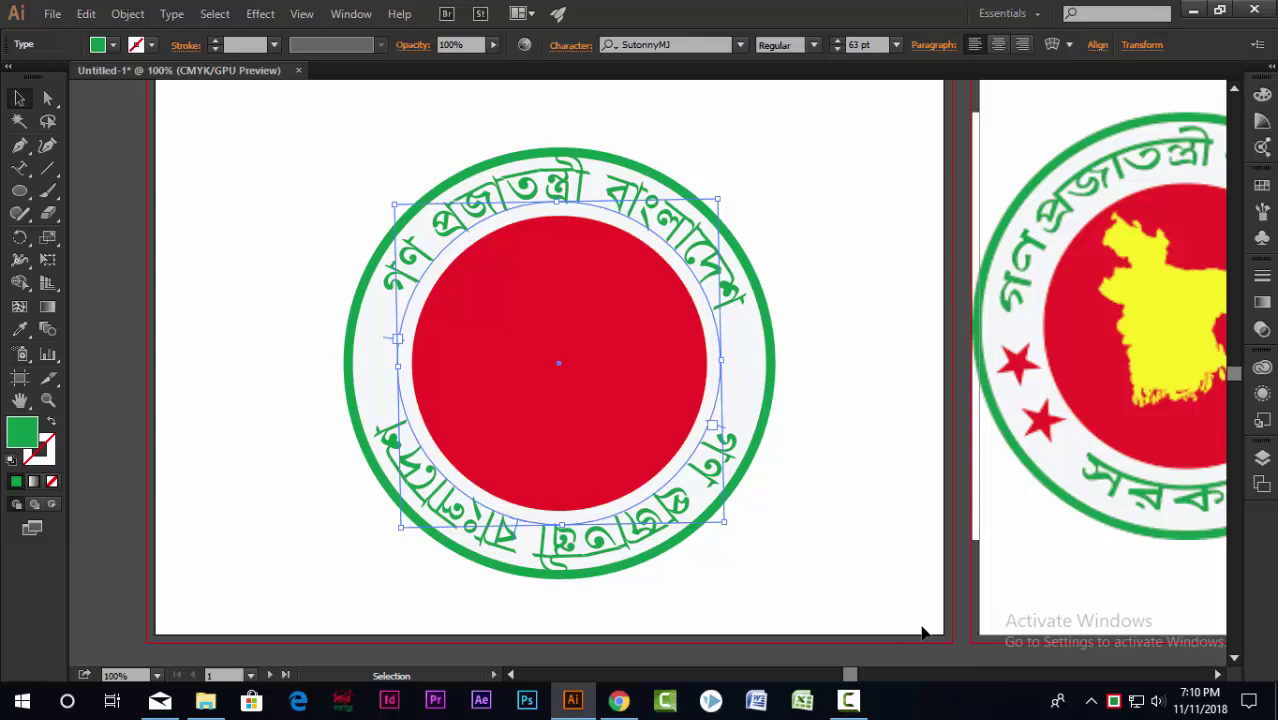
Flip the lower lettering to the inside of its circular path and scale it up about its centre to 77.25 pt, just within the green ring.
key("alt")
scroll(531, 593, "up", 3)
scroll(440, 490, "up", 4)
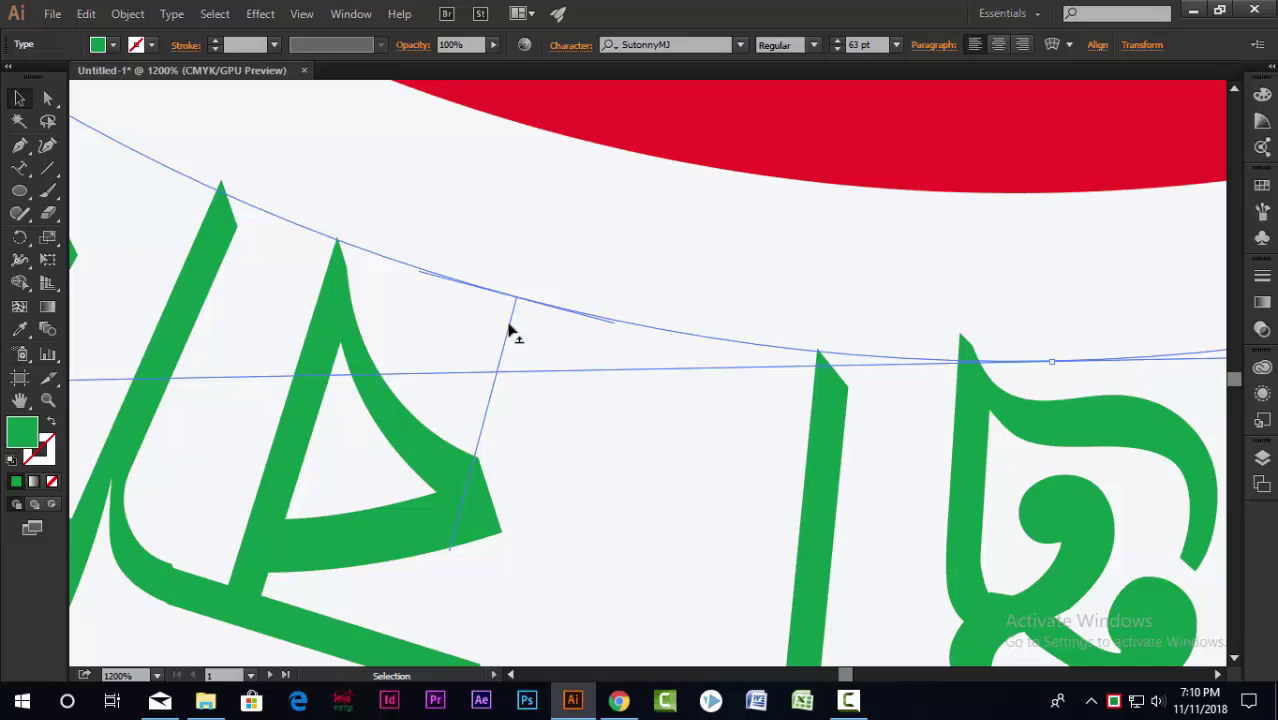
scroll(508, 330, "down", 2)
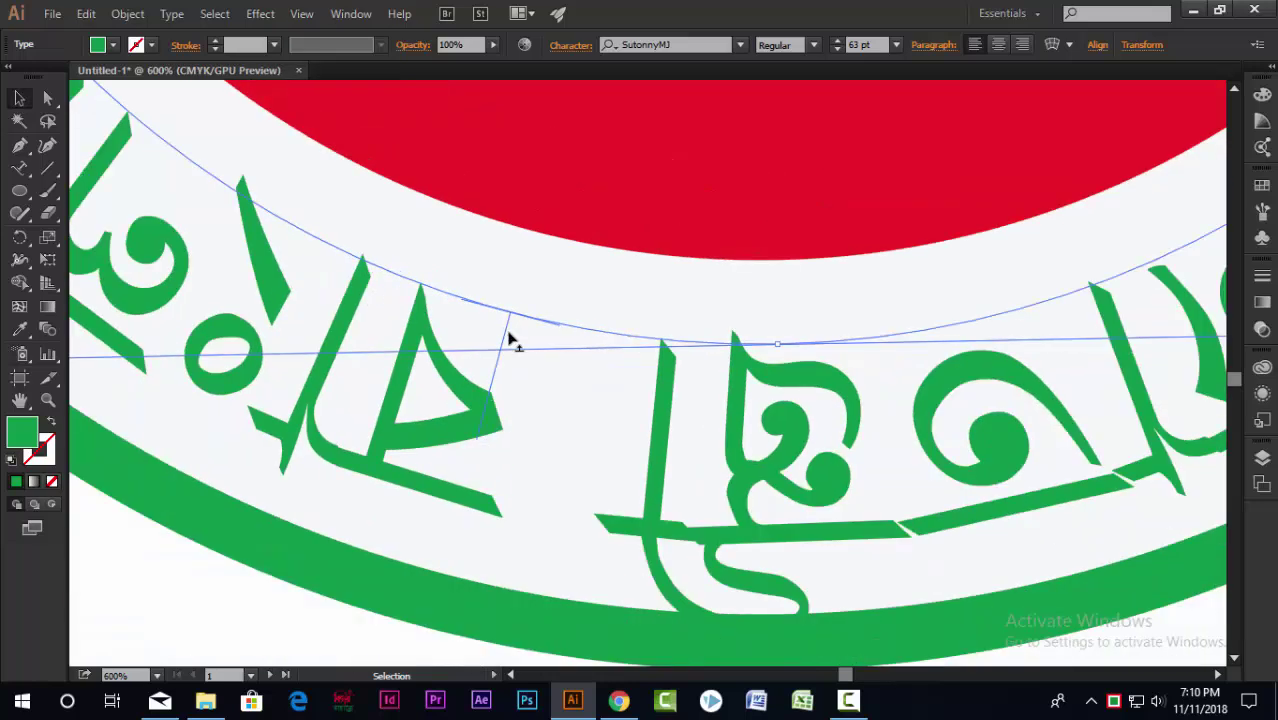
scroll(508, 333, "down", 2)
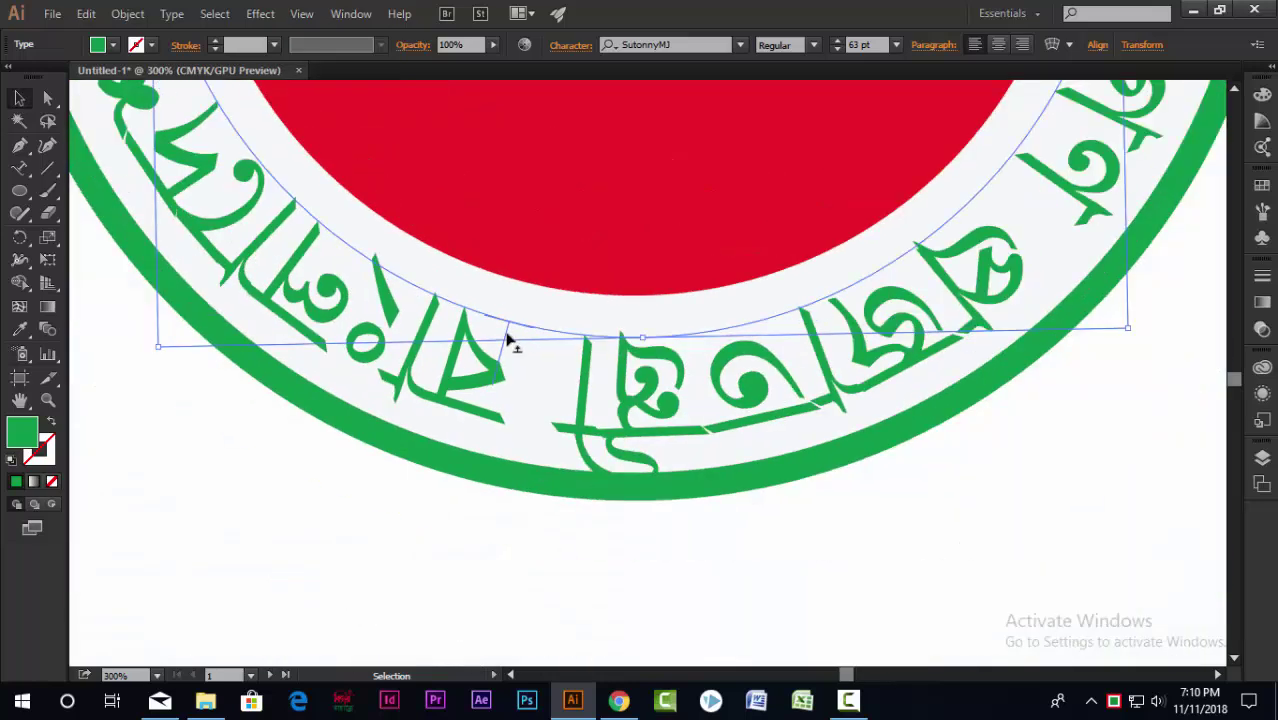
left_click_drag(508, 340, 825, 216)
key("ctrl+1")
scroll(693, 365, "up", 4)
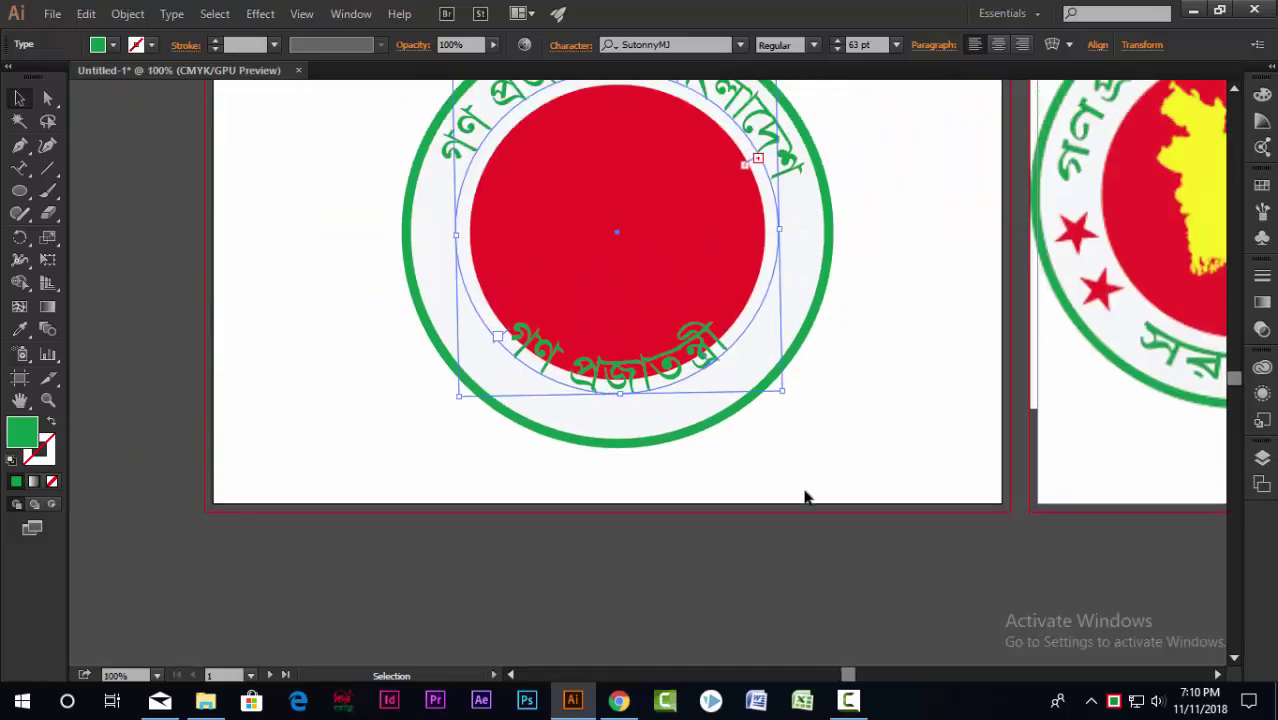
left_click_drag(787, 462, 823, 511)
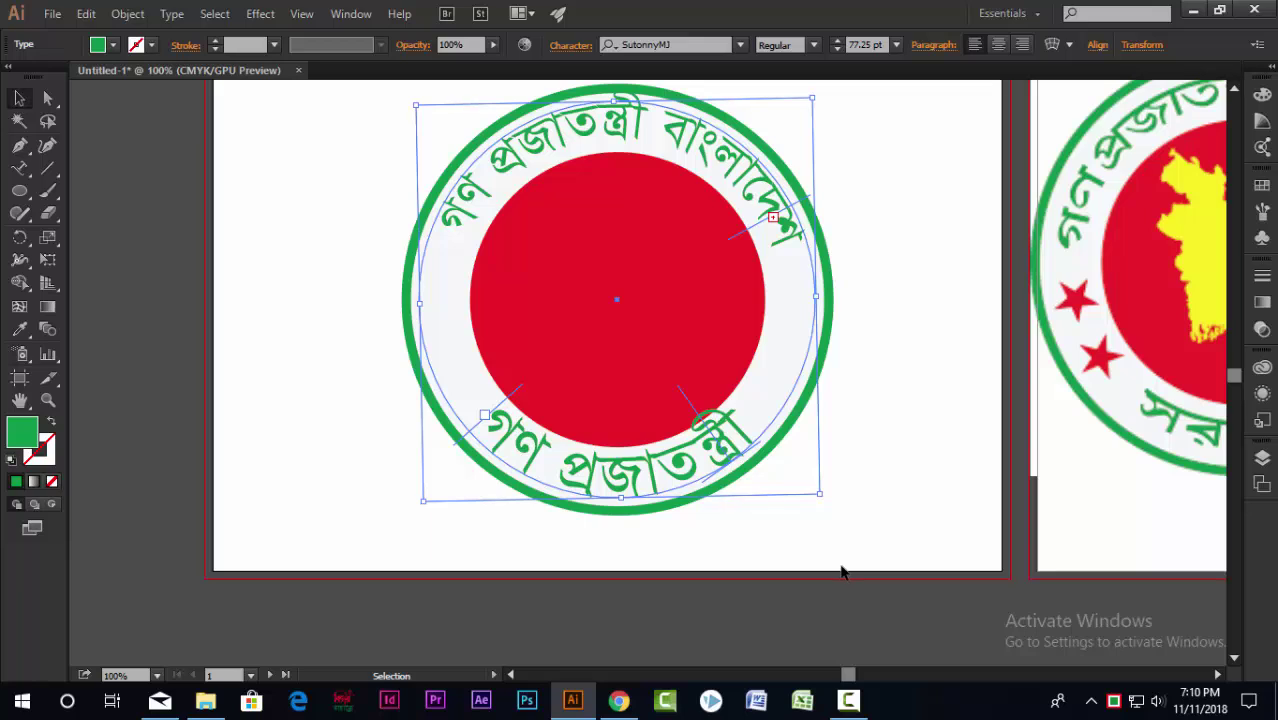
scroll(840, 572, "up", 1)
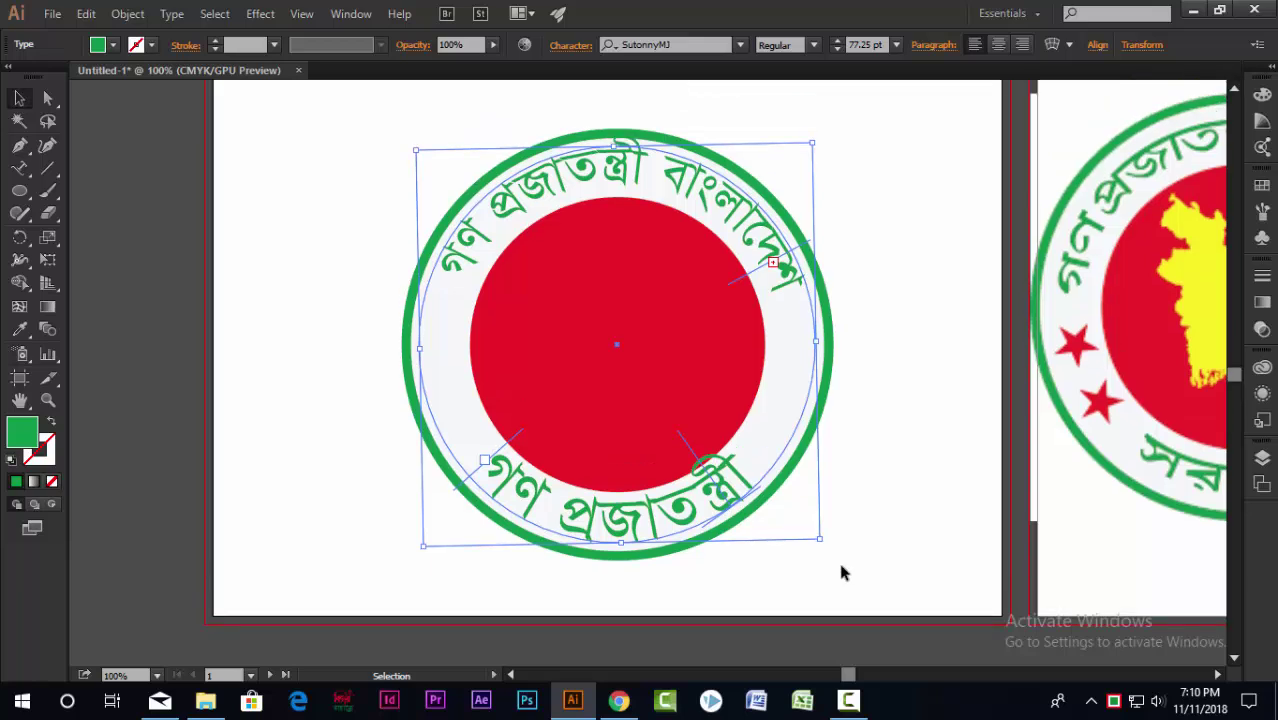
Match the upper lettering to the lower lettering's 77.25 pt size by sampling its formatting with the Eyedropper.
left_click(793, 285)
left_click(798, 283)
left_click(475, 260)
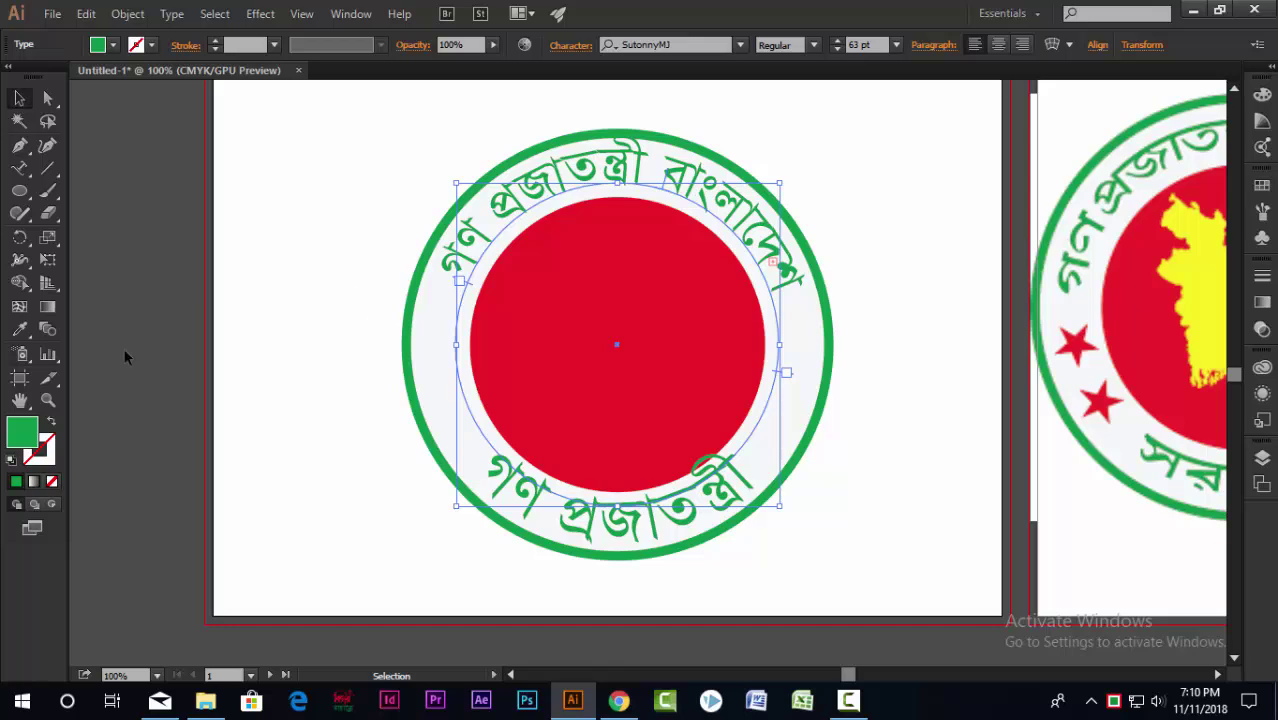
left_click(19, 329)
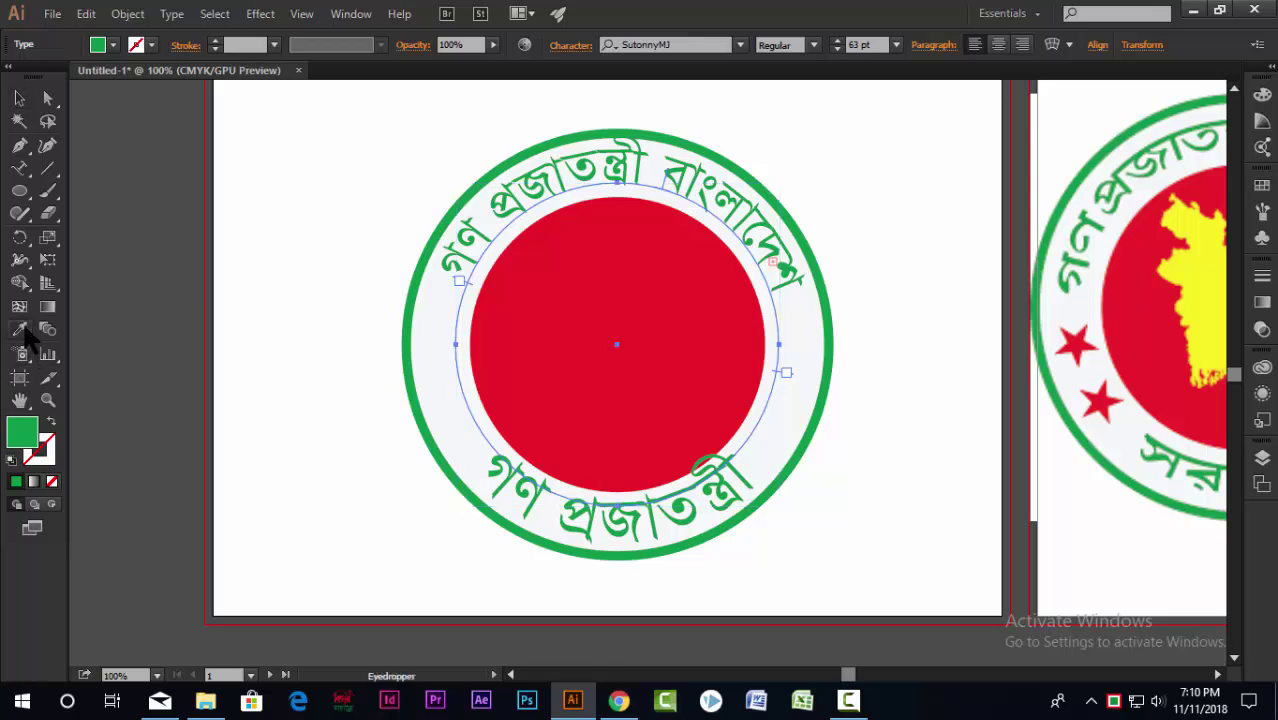
left_click(531, 506)
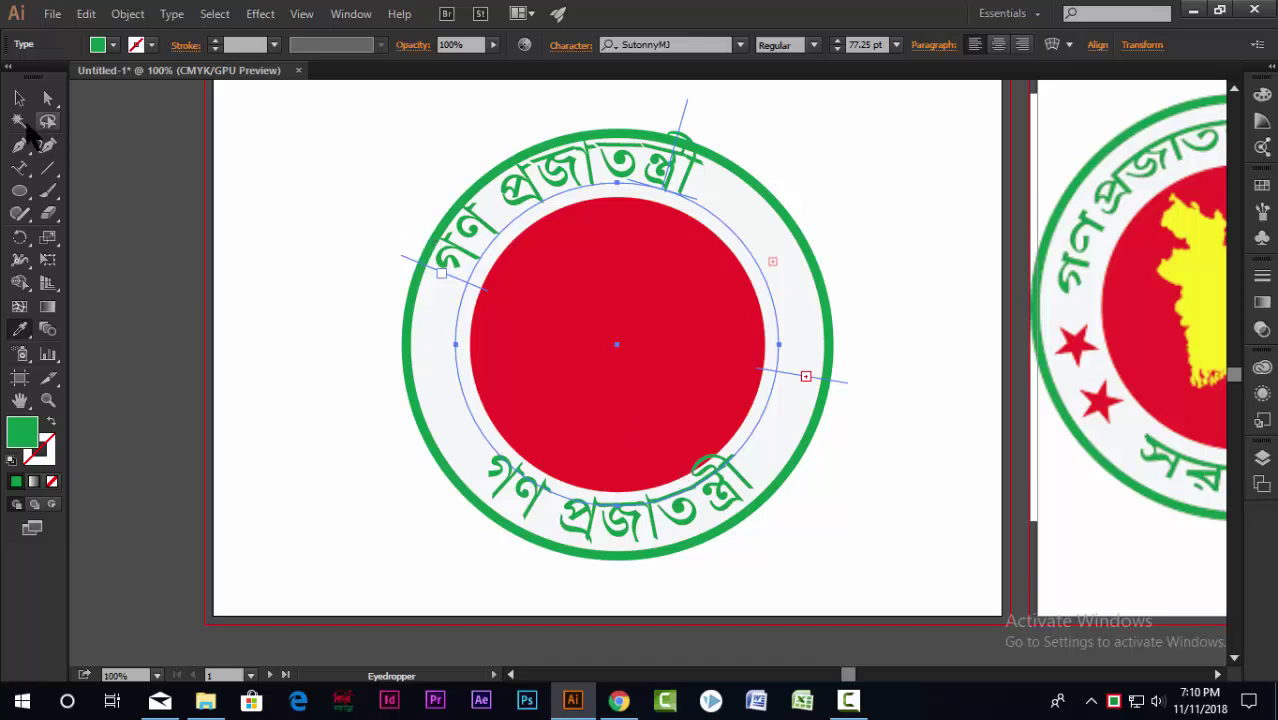
left_click(19, 98)
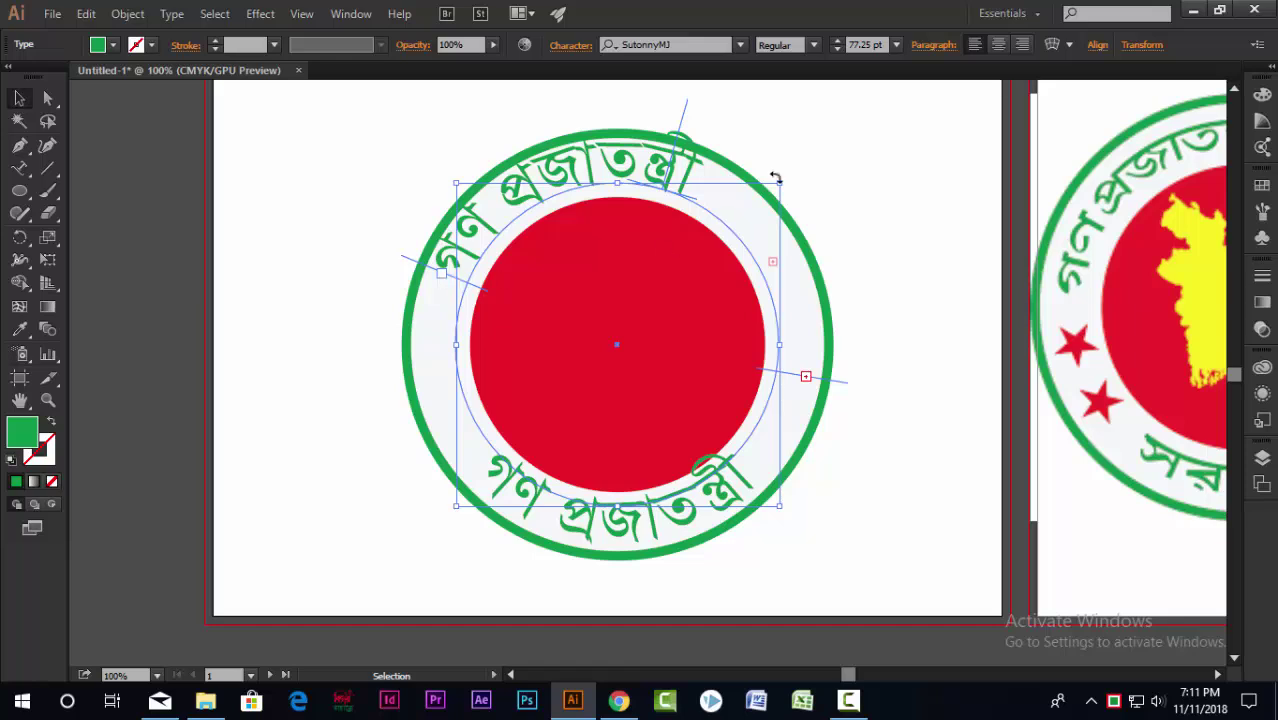
Rotate the upper lettering and adjust its path bracket so the full phrase fits across the upper half of the band.
left_click_drag(685, 114, 670, 150)
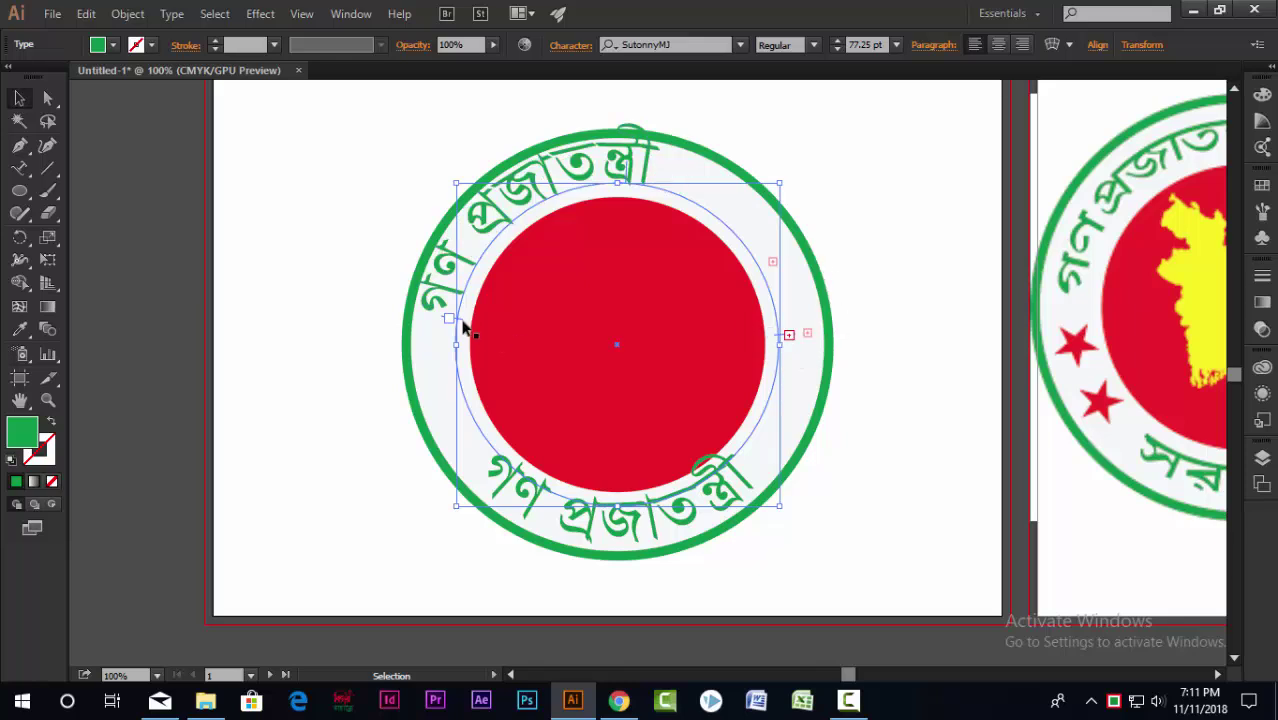
mouse_move(460, 327)
left_mouse_down()
mouse_move(458, 356)
mouse_move(451, 342)
left_mouse_up()
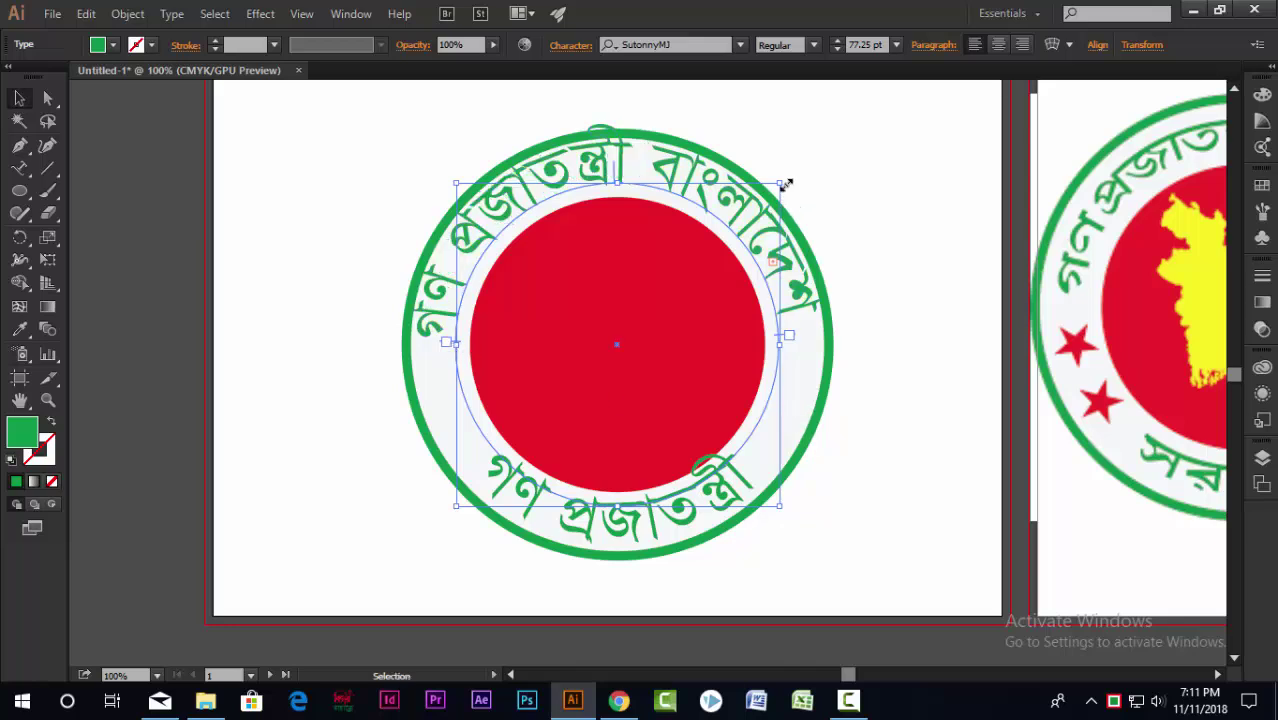
left_click(900, 377)
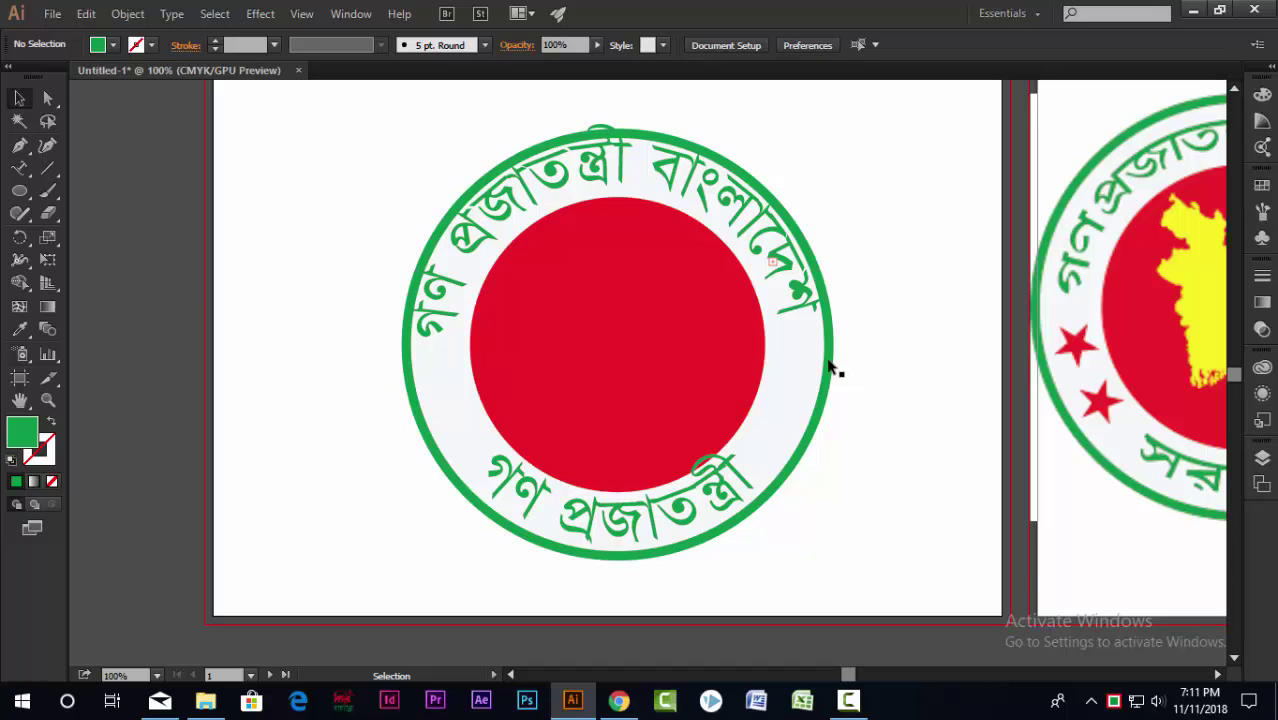
Enlarge the green circle and the off-white circle about their centre so the upper lettering fits inside a thin green ring.
left_click(829, 368)
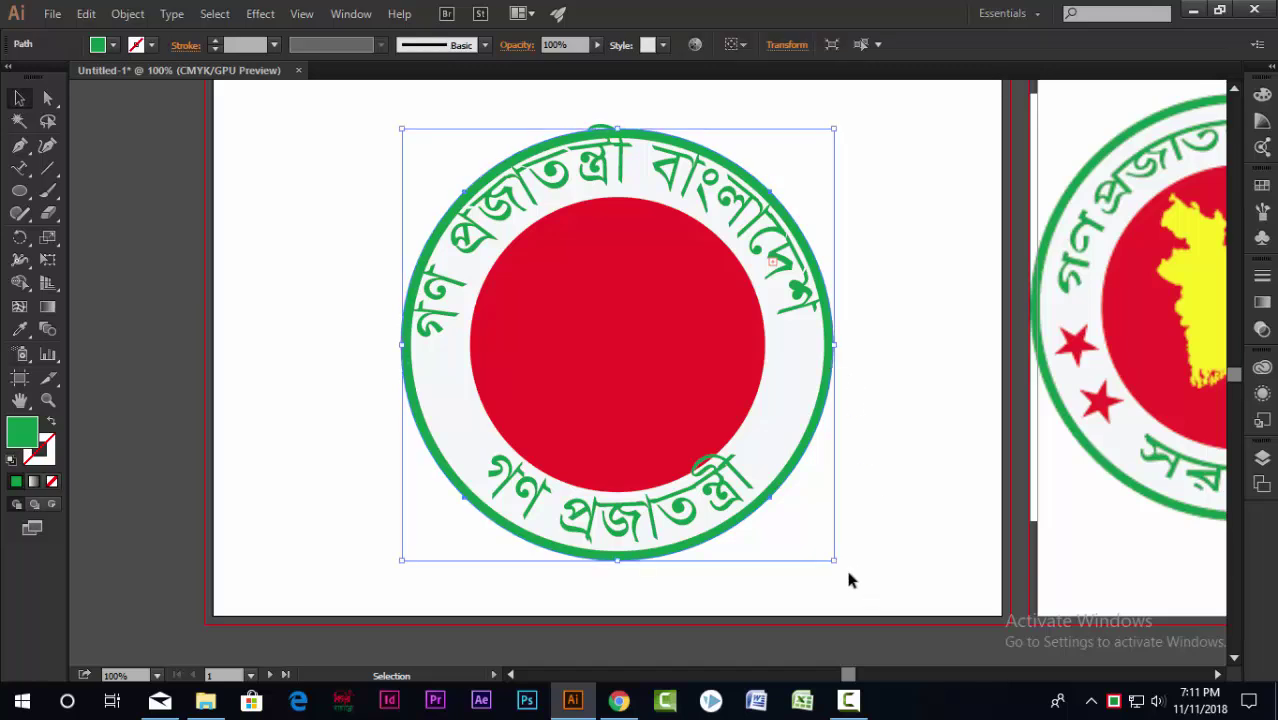
left_click_drag(834, 562, 852, 581)
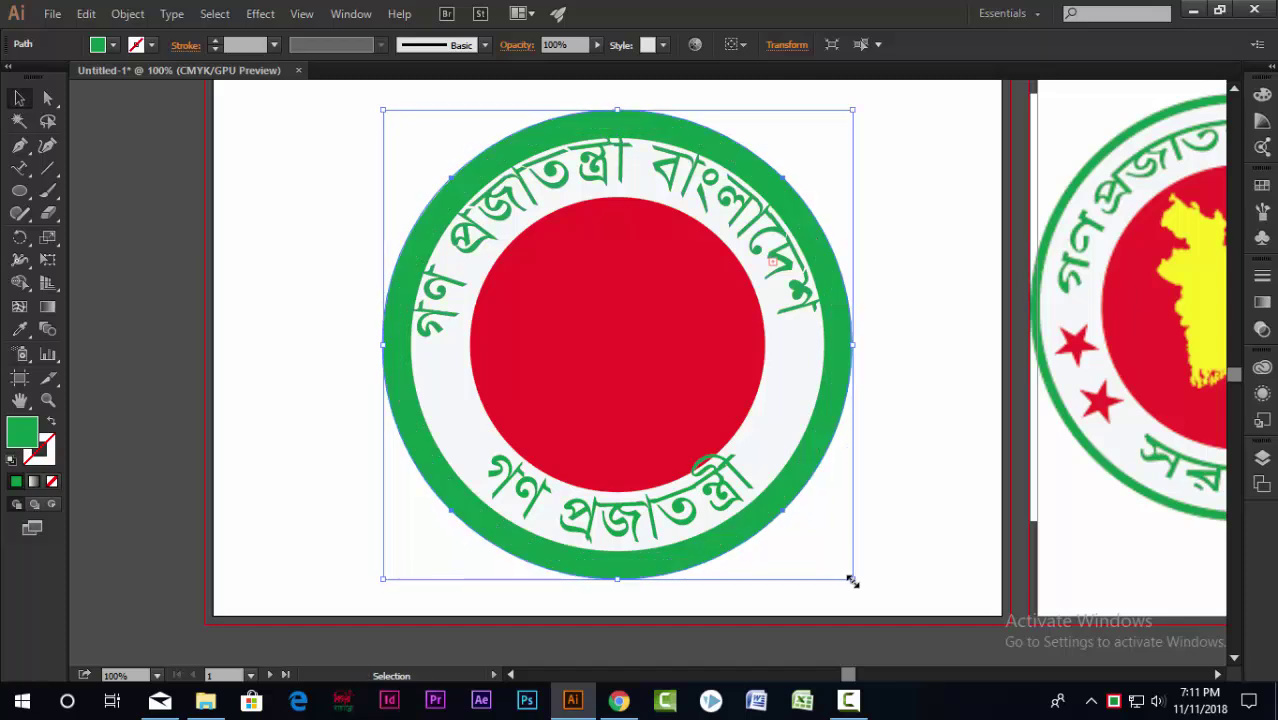
left_click(807, 410)
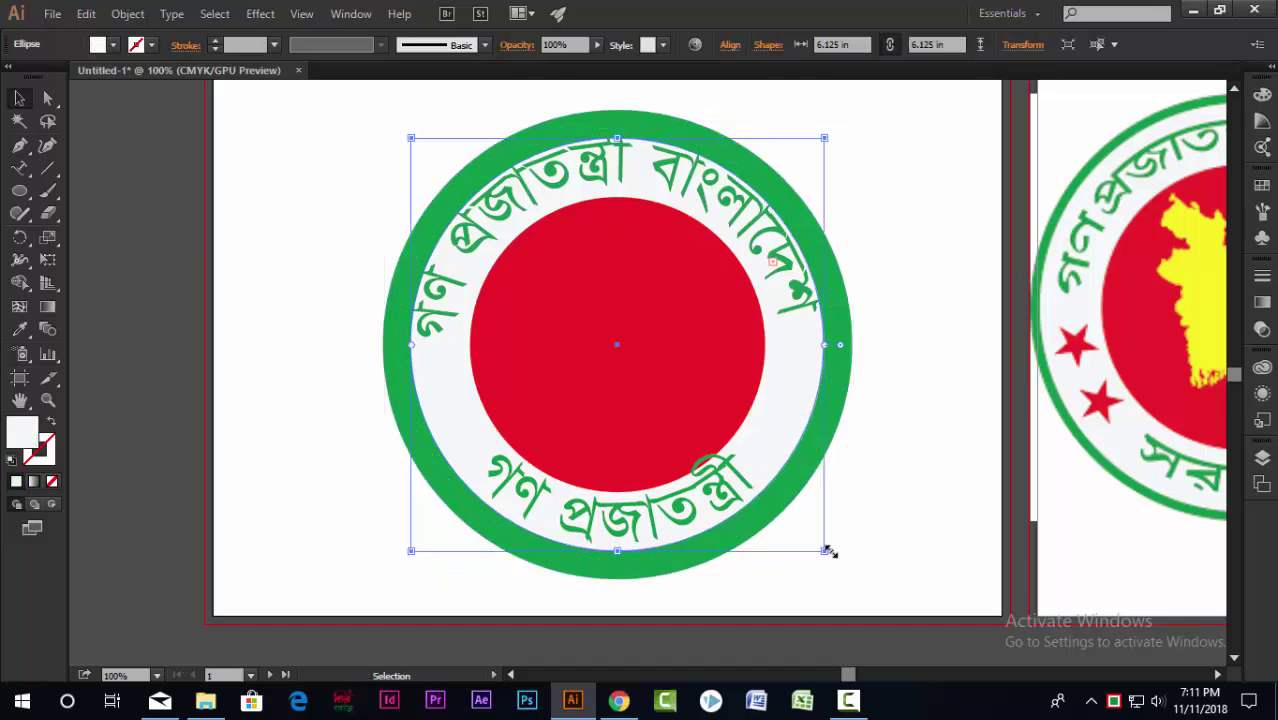
left_click_drag(826, 553, 844, 571)
left_click(893, 440)
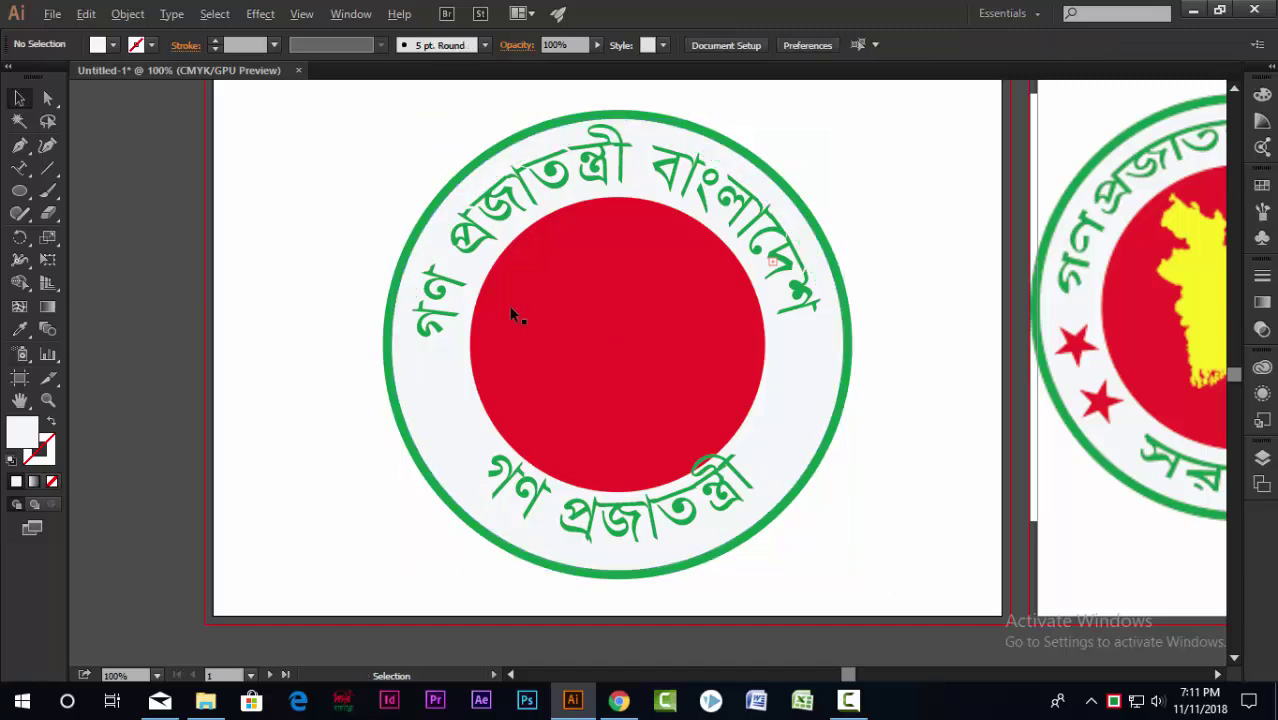
Remove the space between "গণ" and "প্রজাতন্ত্রী" in the upper lettering and rotate it slightly clockwise to recentre it.
scroll(509, 306, "down", 2)
scroll(443, 334, "up", 1)
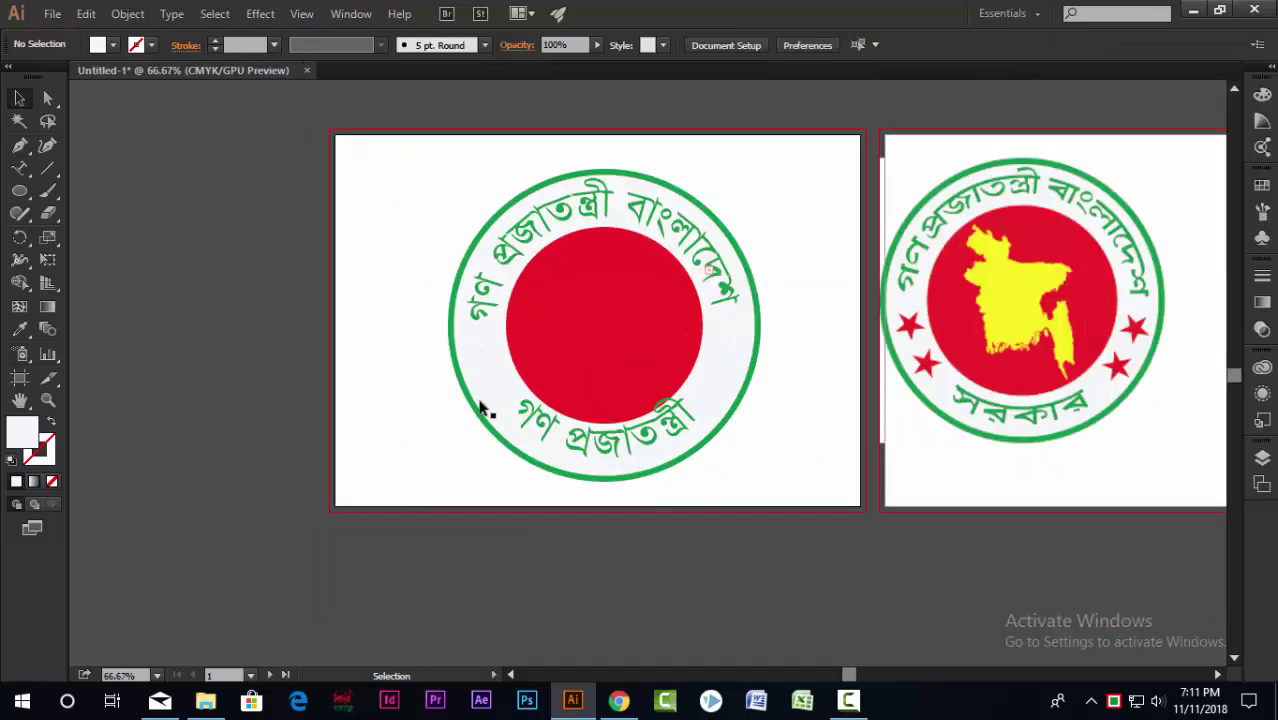
scroll(536, 268, "up", 2)
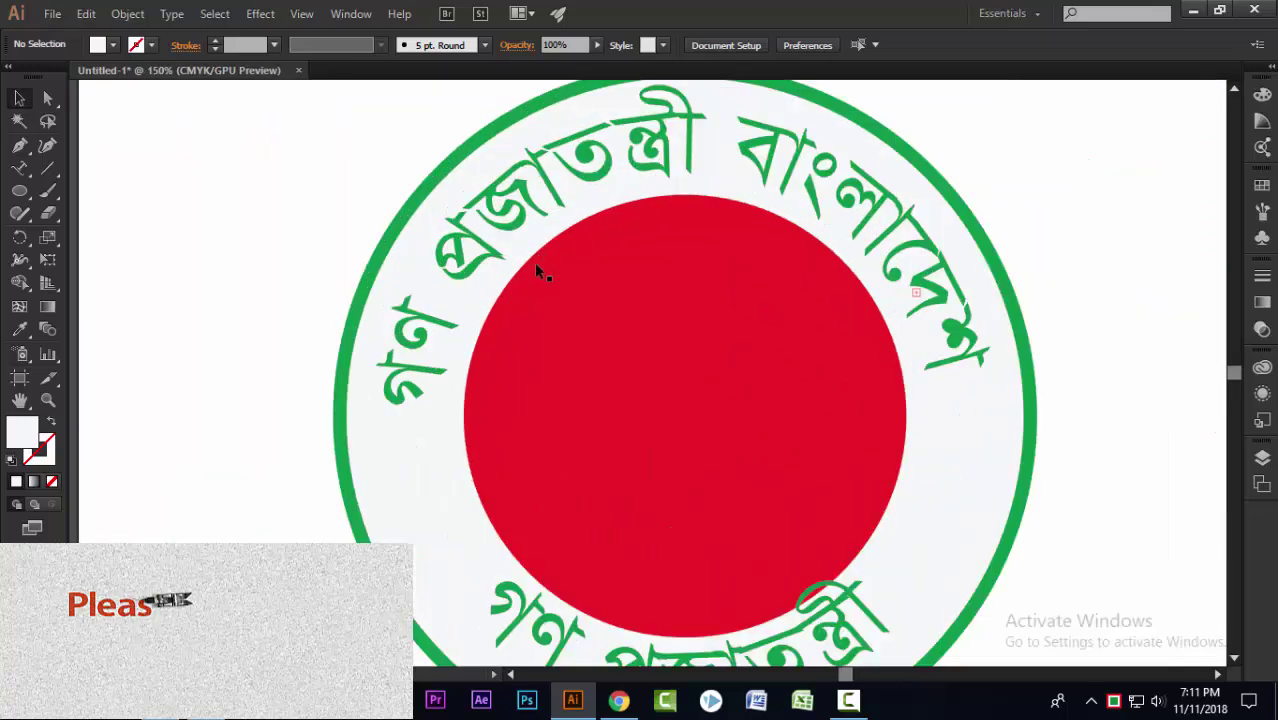
scroll(450, 290, "down", 2)
left_click(459, 287)
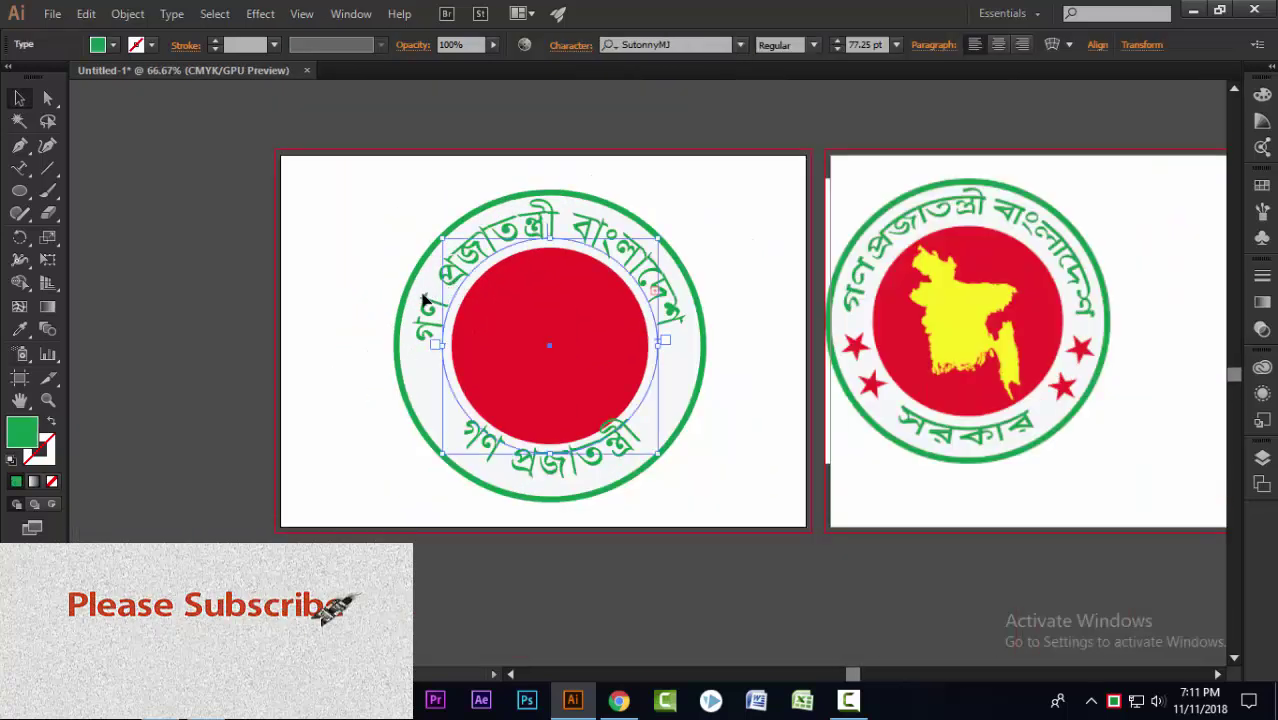
key("u")
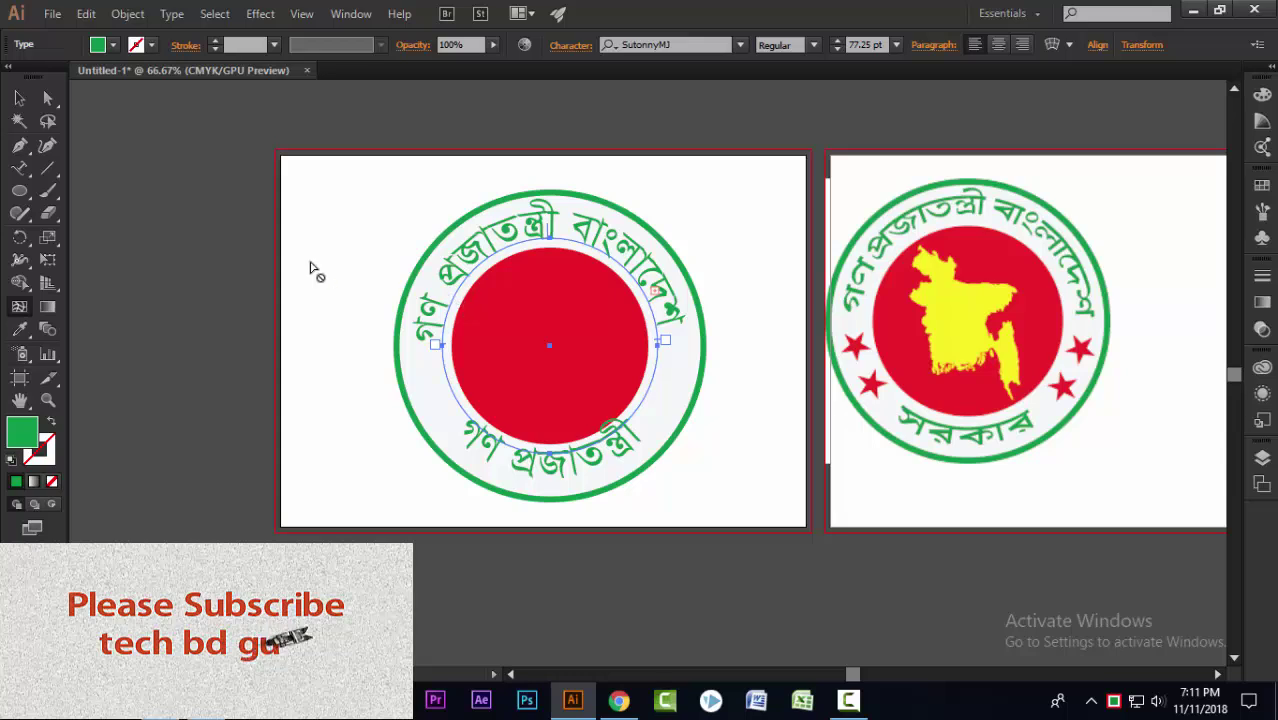
left_click(19, 167)
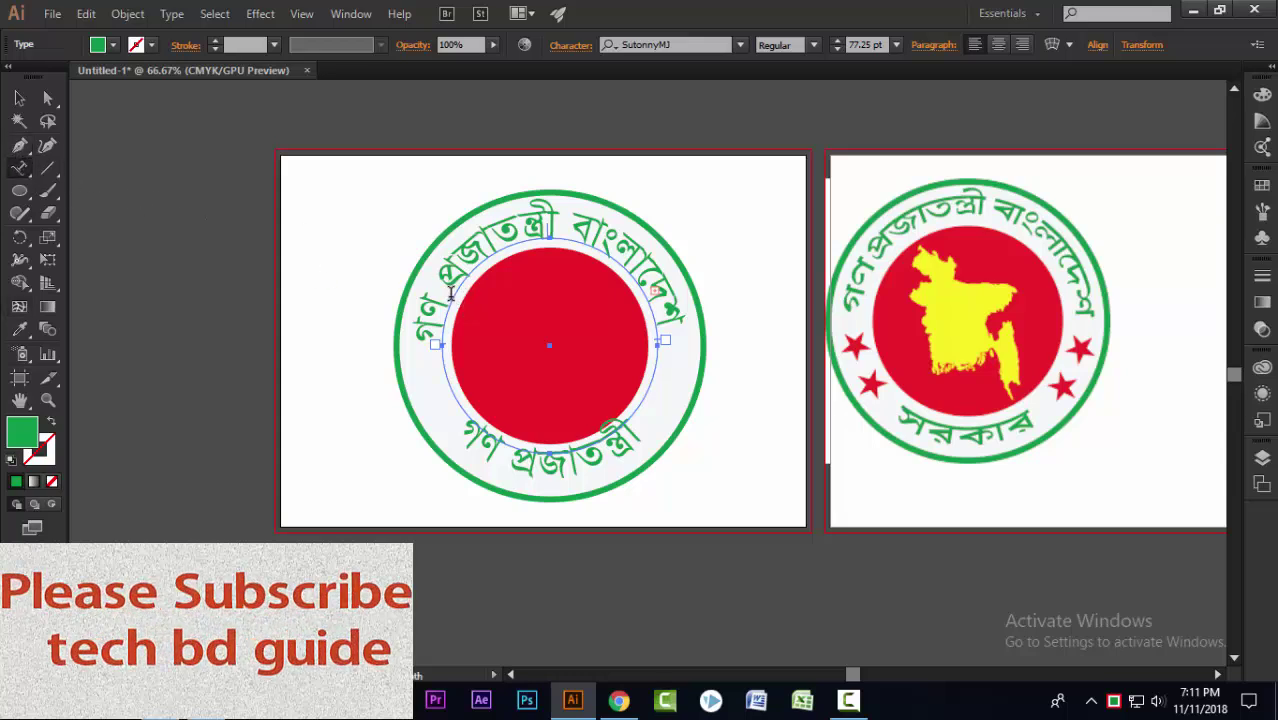
left_click(475, 311)
key("BackSpace")
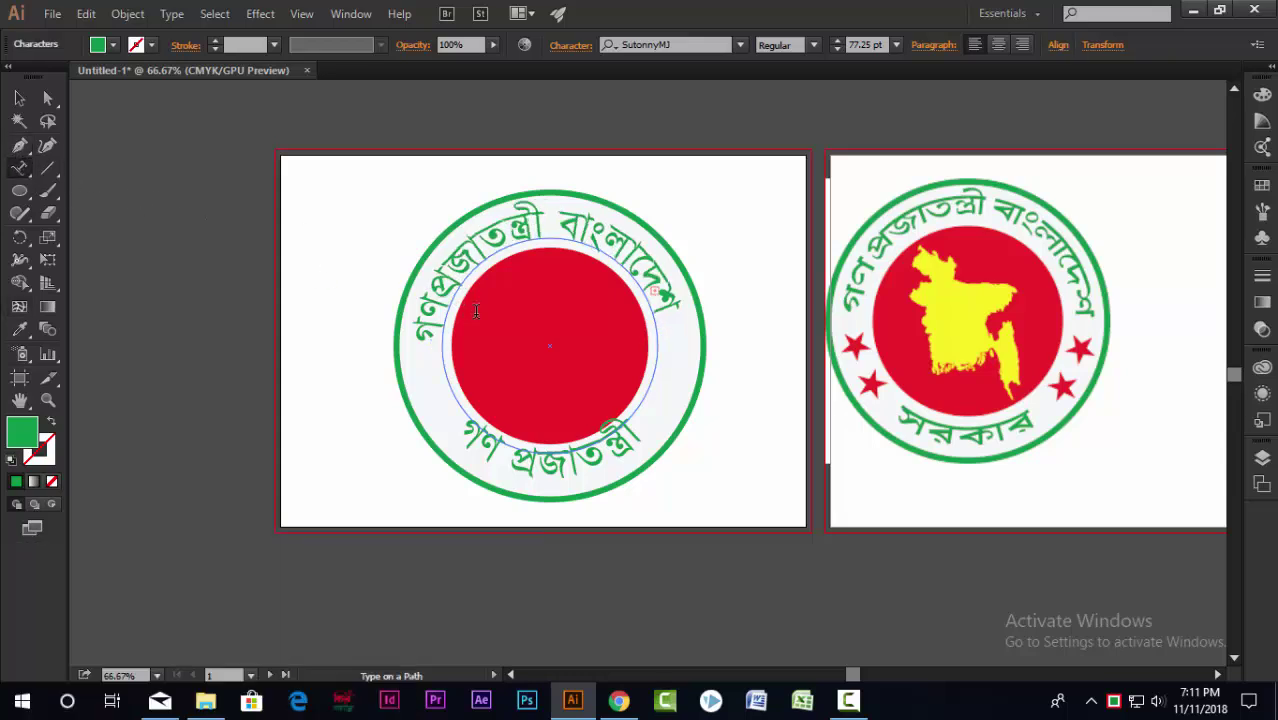
left_click(19, 98)
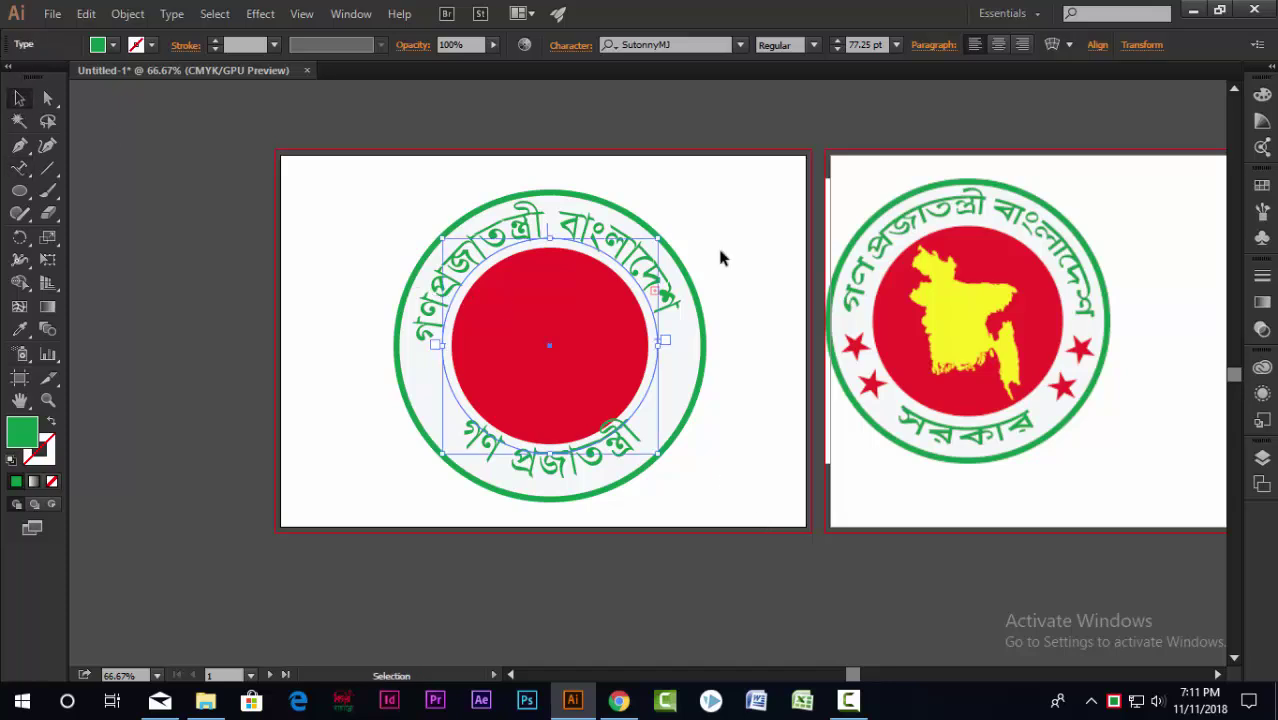
left_click_drag(663, 230, 671, 241)
left_click(765, 385)
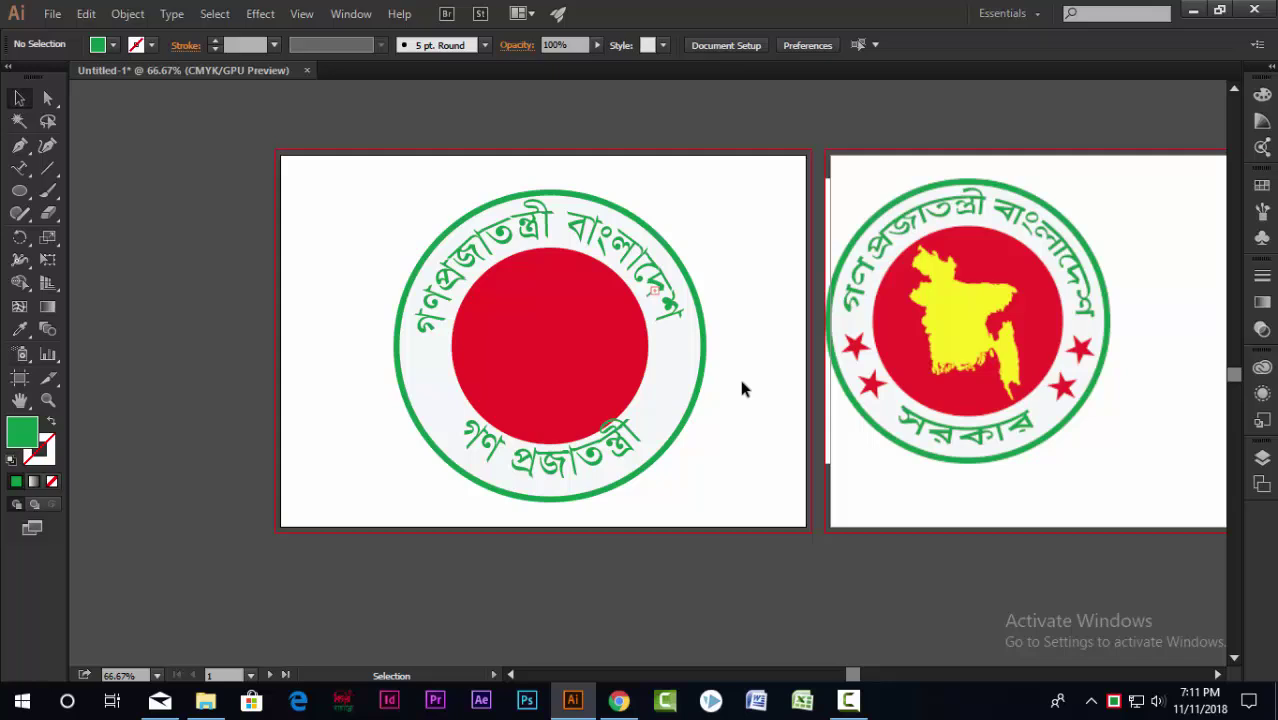
Draw a small five-pointed star on the left side of the off-white band and fill it with the central circle's red.
left_click(19, 190)
left_click(70, 281)
left_click_drag(422, 360, 437, 376)
left_click(19, 329)
left_click(547, 353)
left_click(19, 98)
scroll(467, 334, "up", 1)
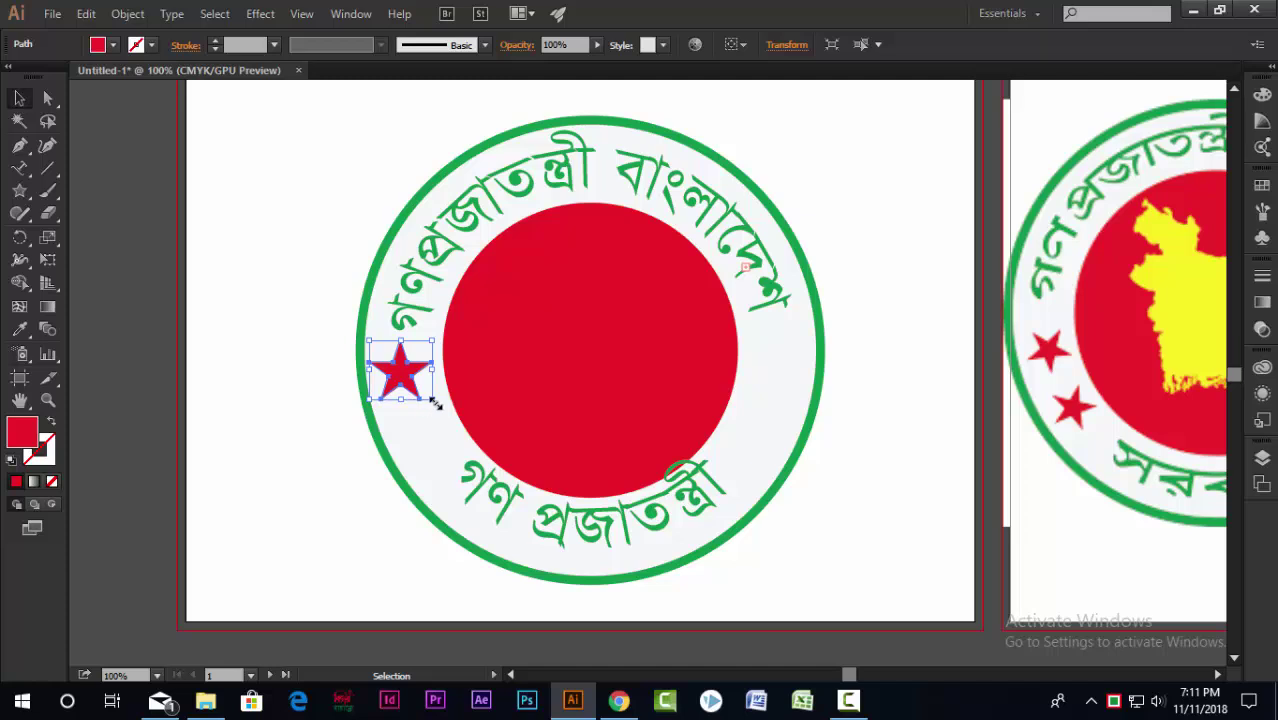
Shrink the left red star slightly, centre it in the off-white band, and place a copy below it along the band's curve.
scroll(436, 390, "down", 2)
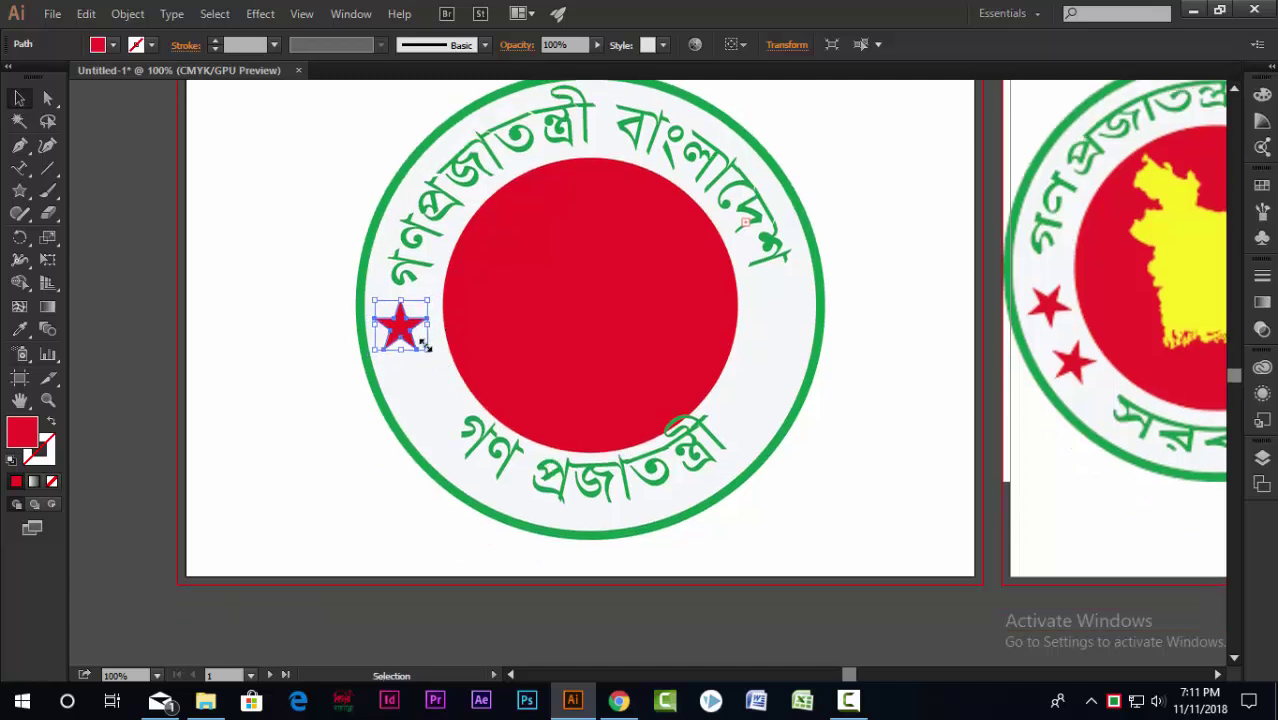
left_click_drag(408, 331, 411, 328)
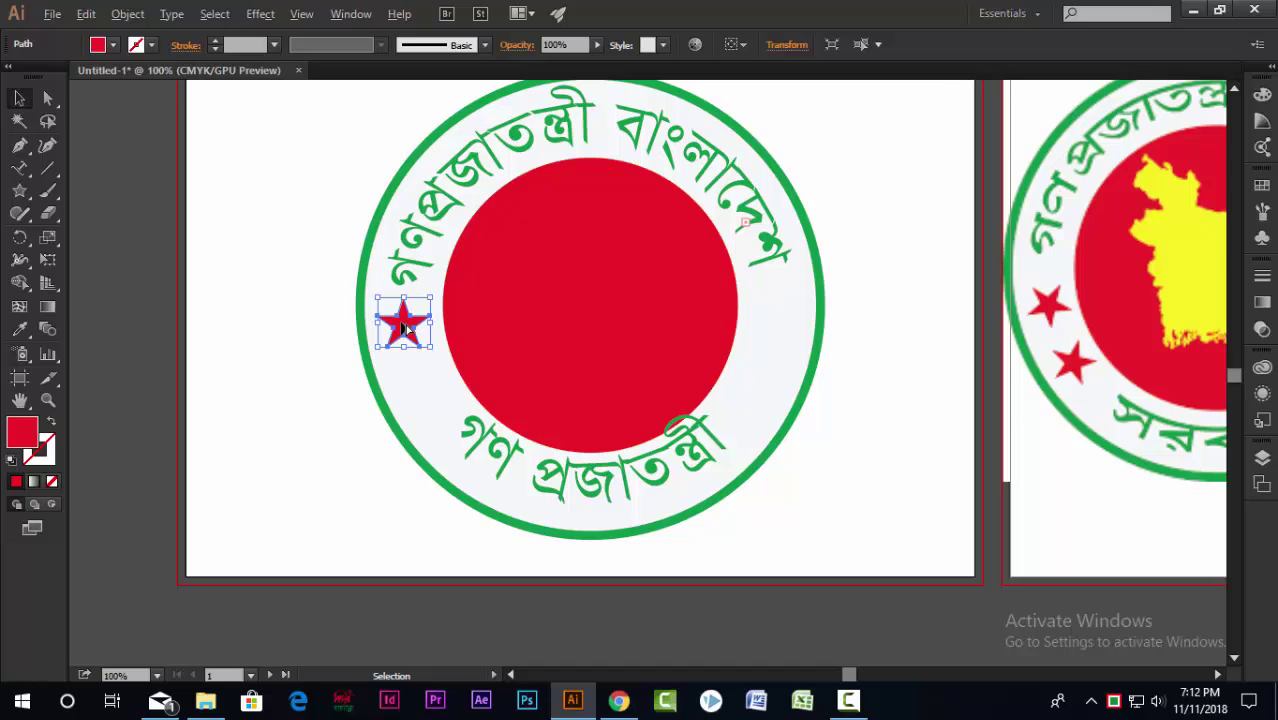
left_click_drag(403, 325, 425, 378)
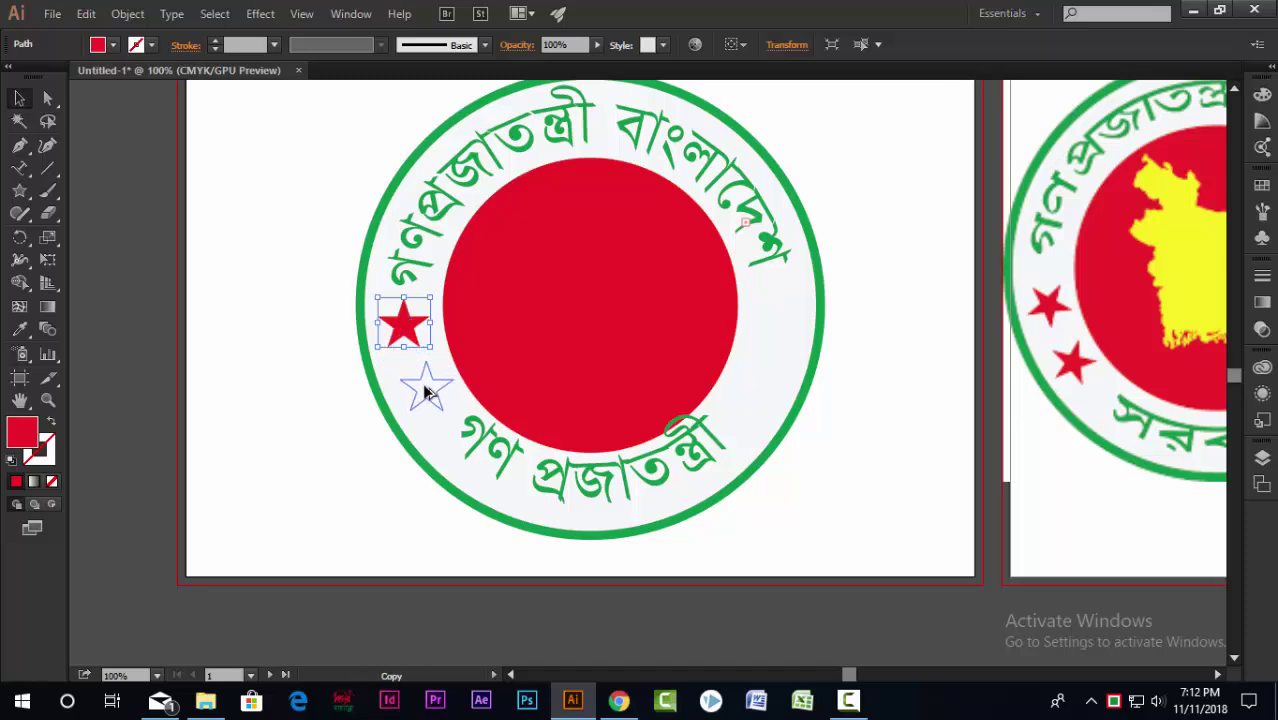
left_click_drag(425, 386, 427, 387)
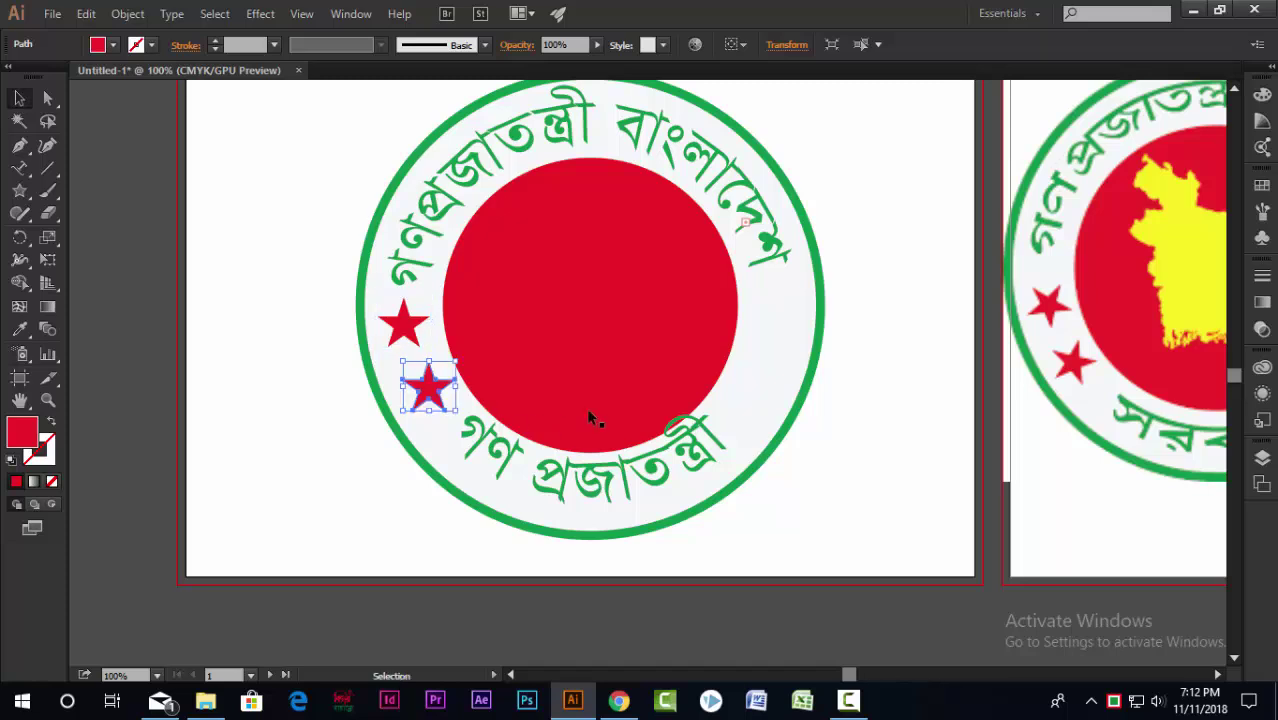
Copy both left stars horizontally to the right side of the band and reflect the copies across the vertical axis.
left_click(405, 327, "shift")
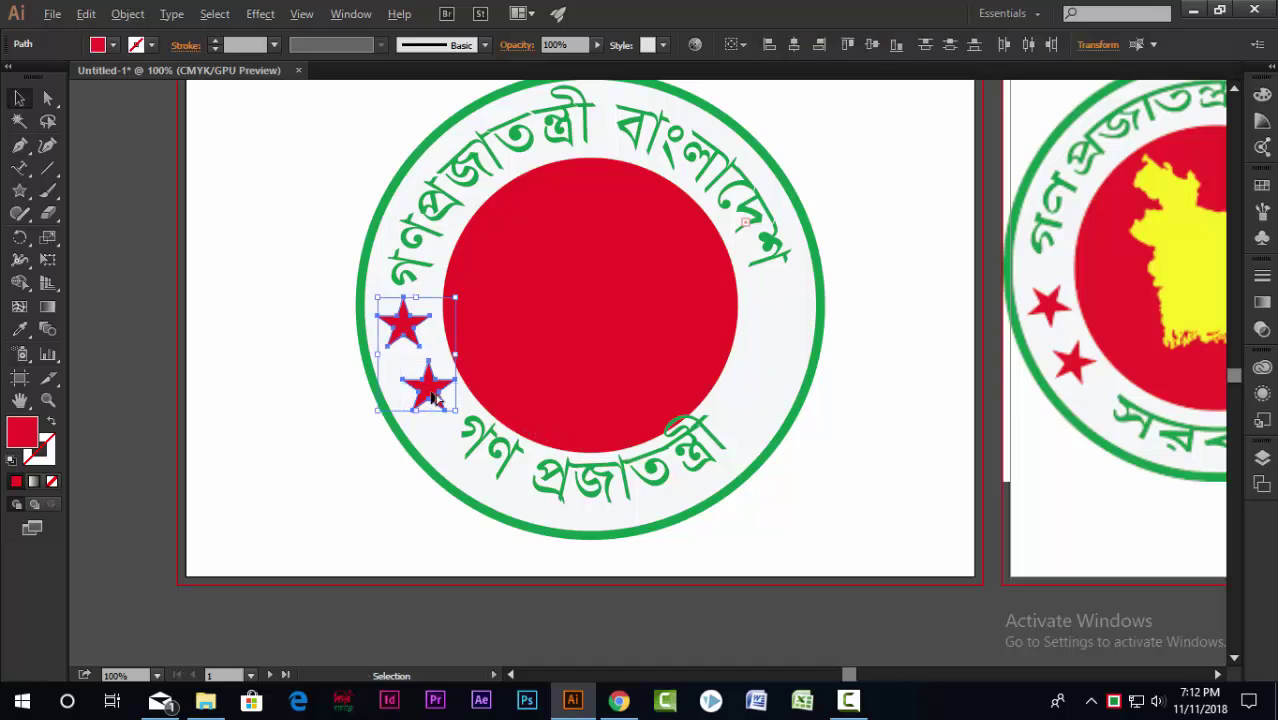
left_click_drag(434, 397, 767, 398)
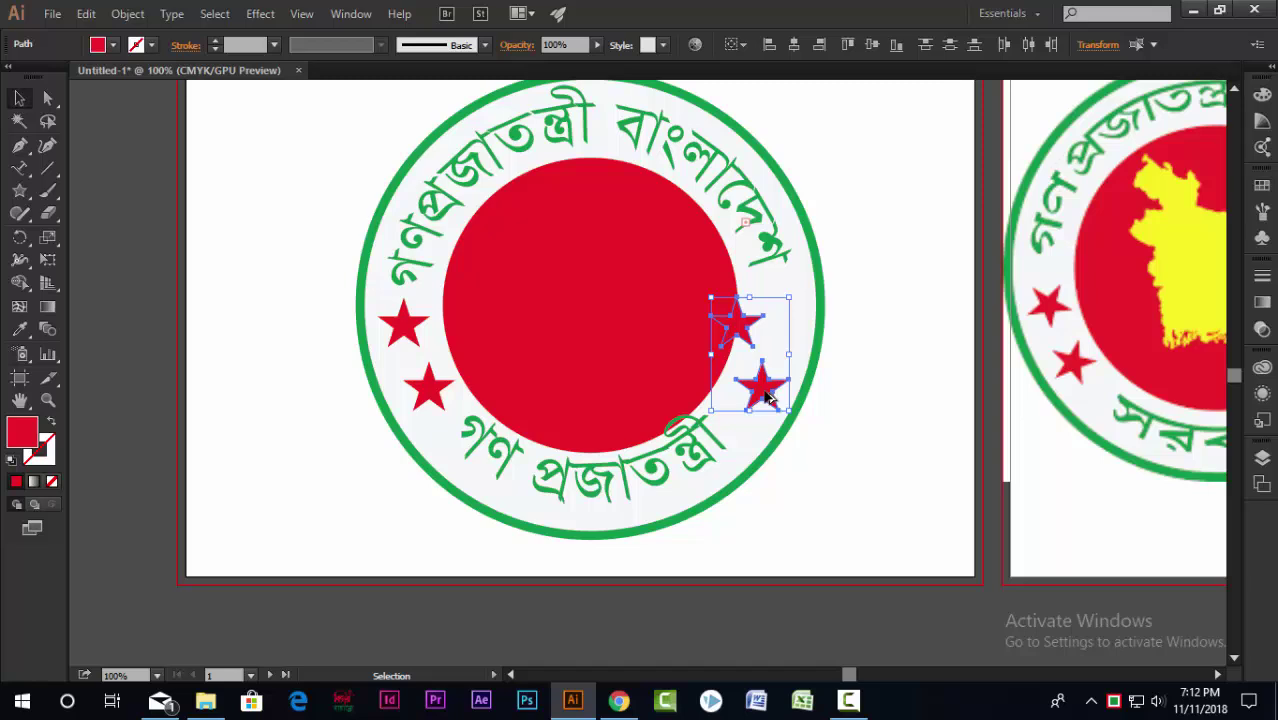
right_click(767, 398)
mouse_move(872, 292)
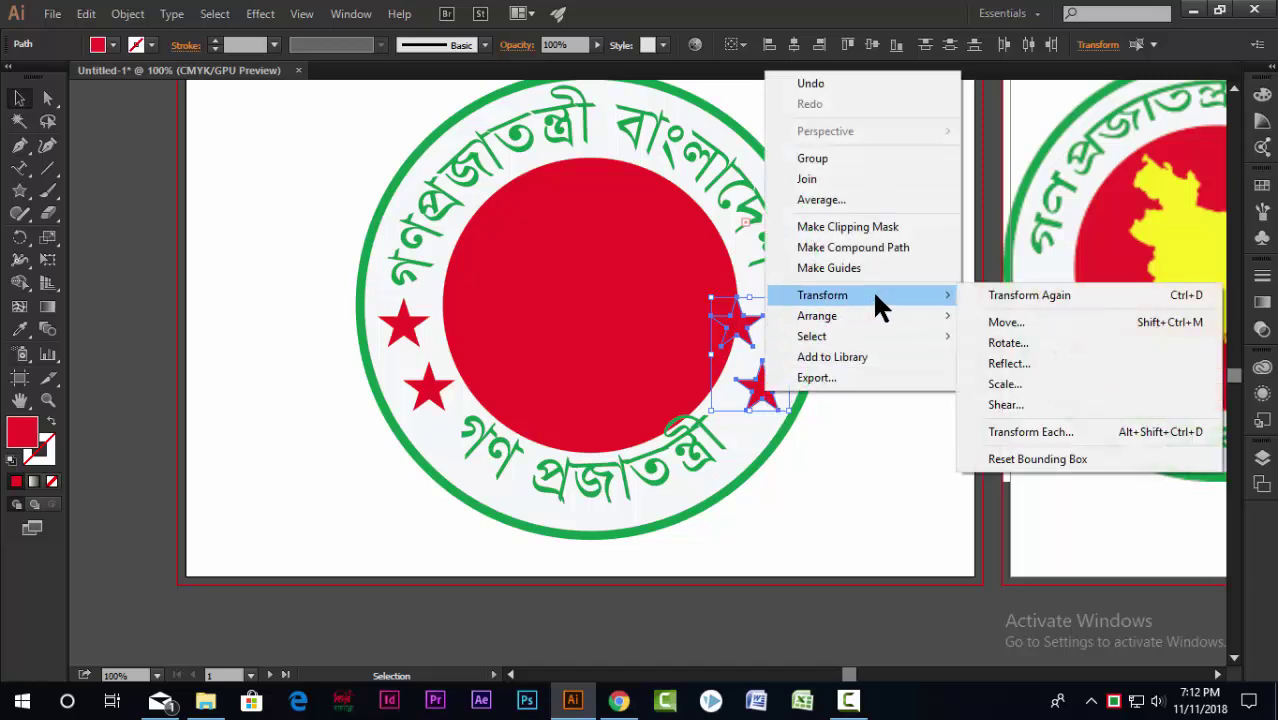
left_click(1042, 365)
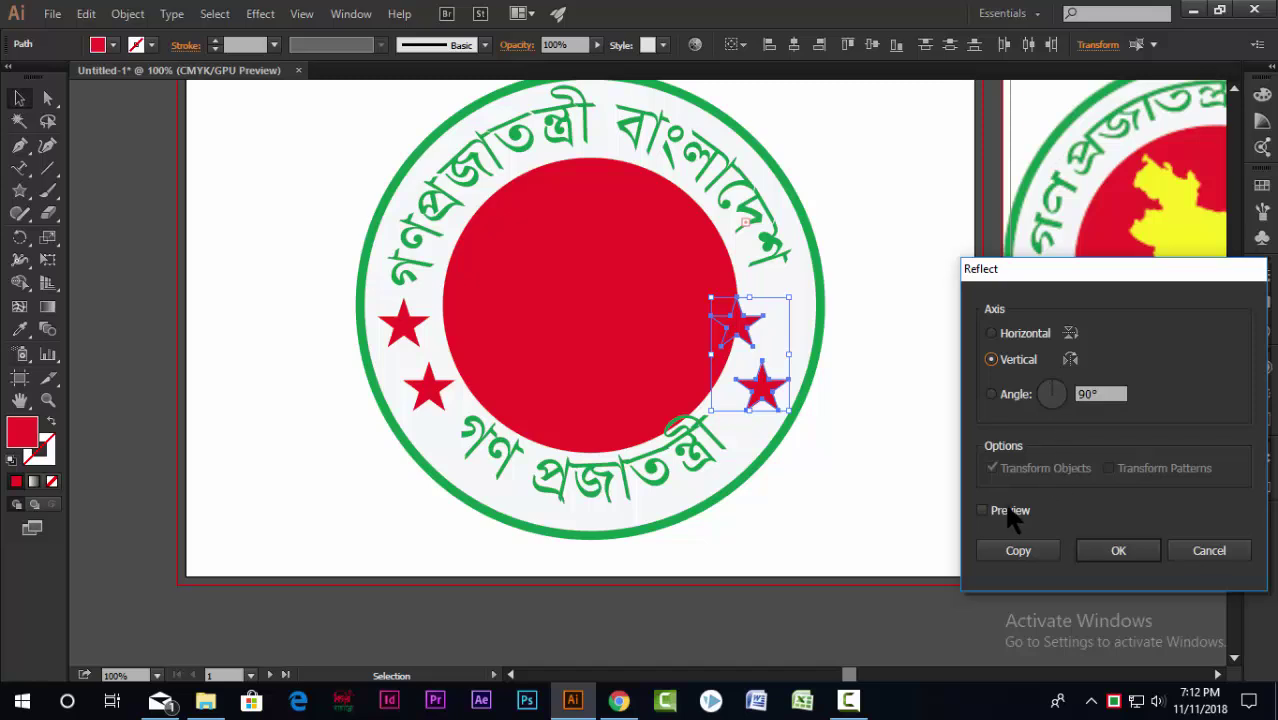
left_click(1006, 510)
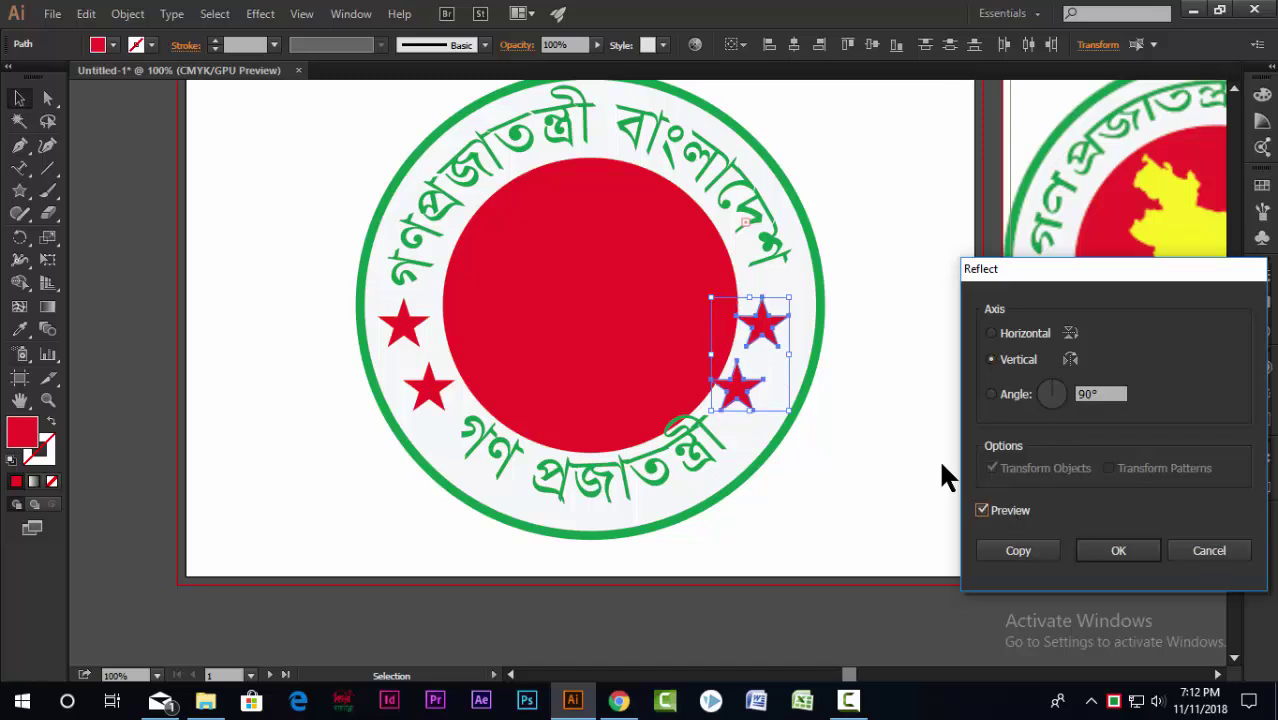
left_click(1118, 552)
Nudge the mirrored star pair outward until it sits within the off-white band, matching the left pair.
key("Right")
key("Right")
key("Right")
key("Right")
key("Right")
key("Right")
key("Right")
key("Right")
key("Right")
key("Right")
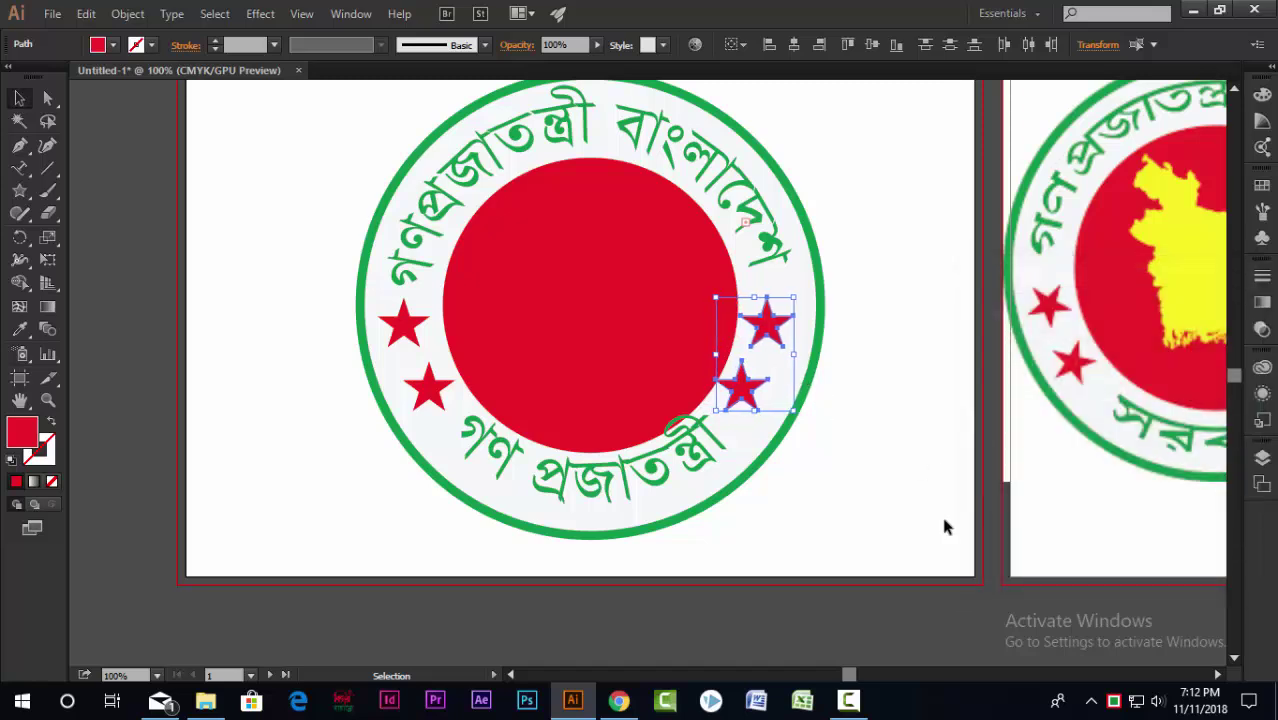
key("Right")
key("Right")
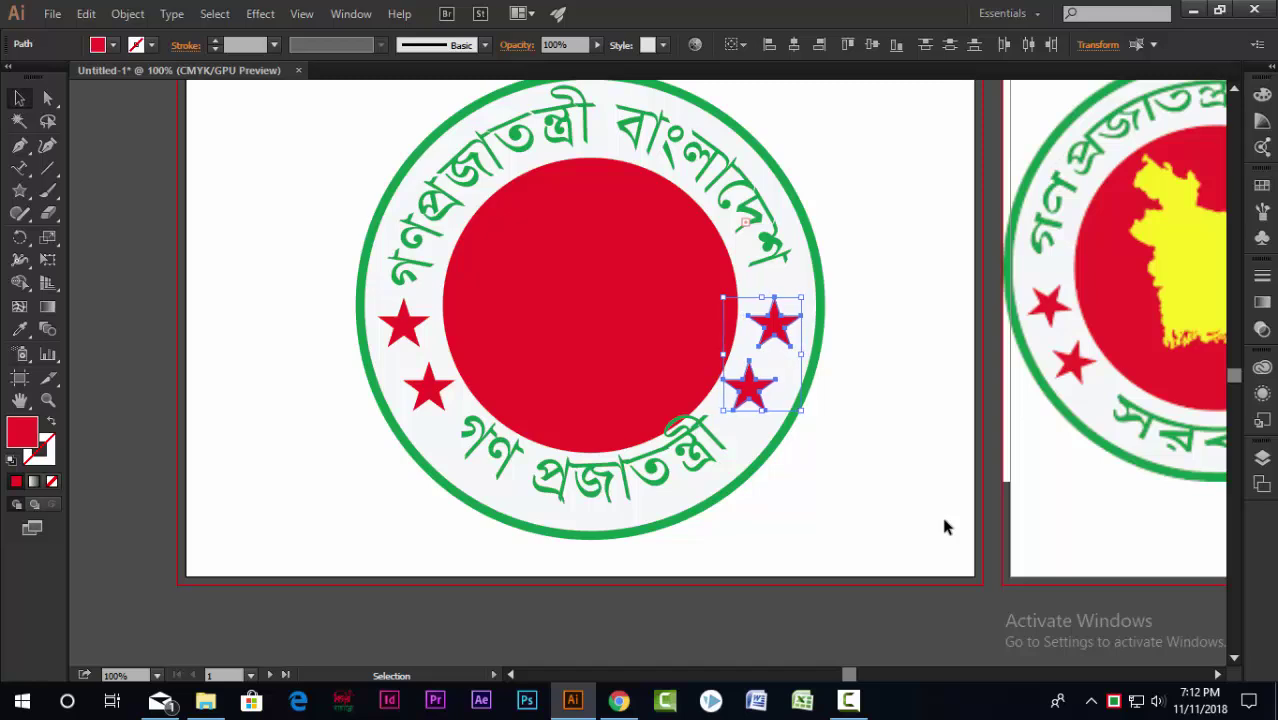
key("Right")
key("Right")
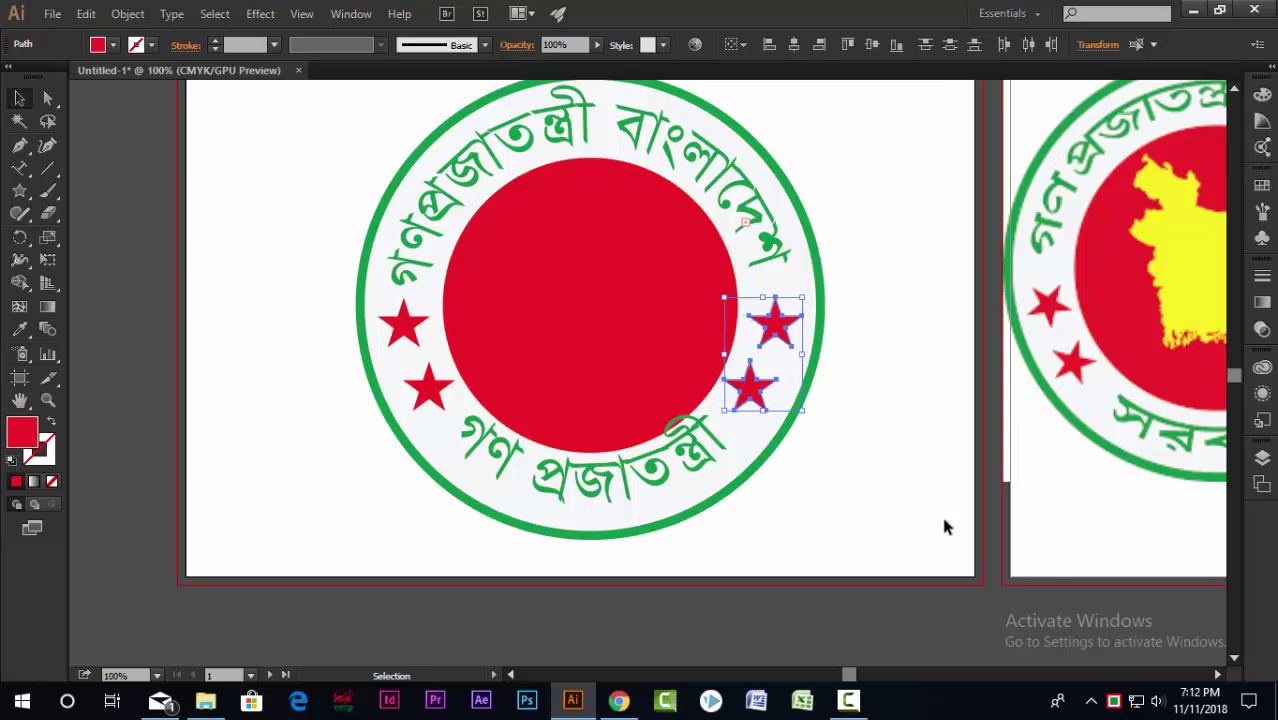
left_click(840, 521)
Draw a circle about 3.94 in across over the red centre of the reference image and clip the image to it.
scroll(514, 378, "down", 2)
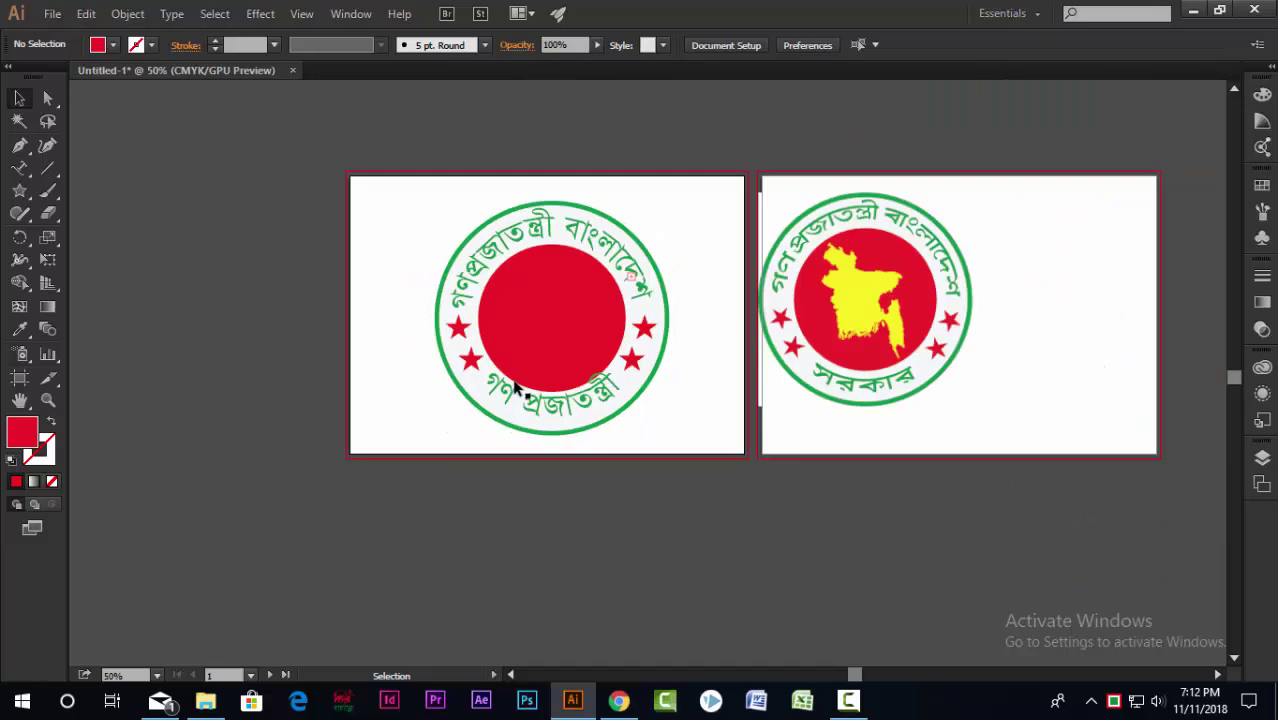
scroll(566, 388, "up", 1)
scroll(743, 506, "up", 1)
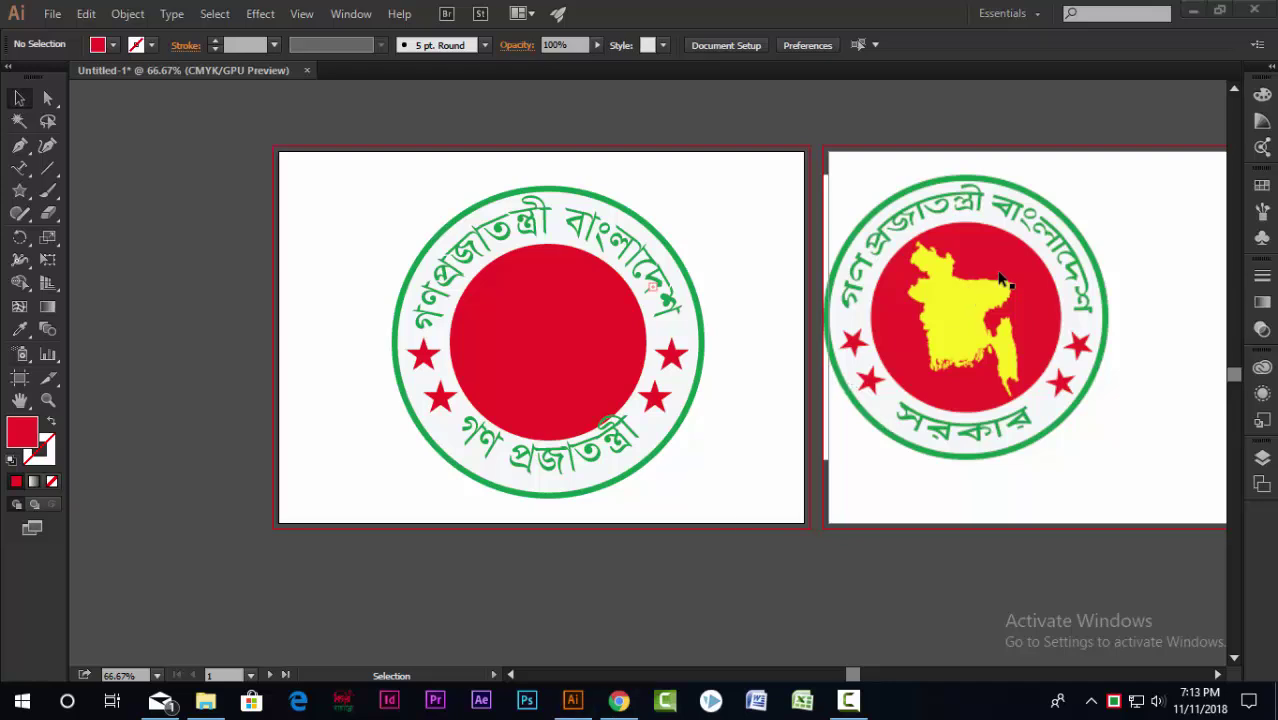
scroll(1000, 272, "up", 1)
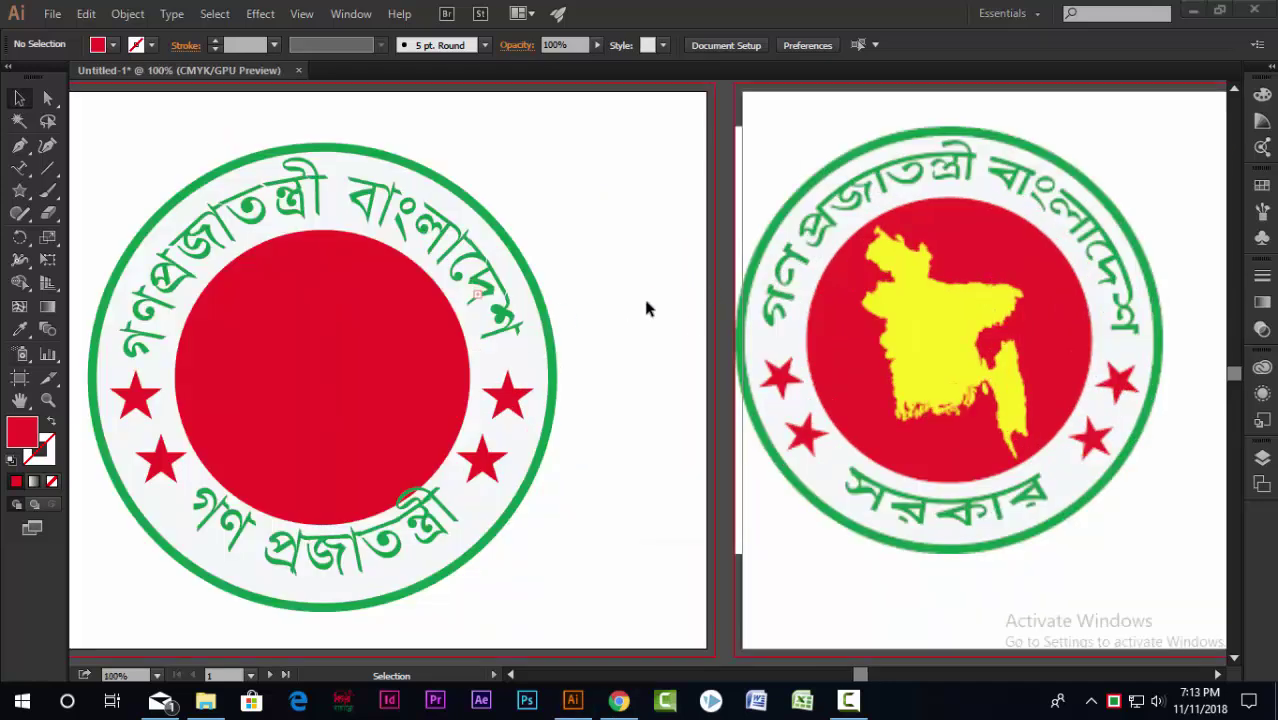
scroll(836, 337, "down", 2)
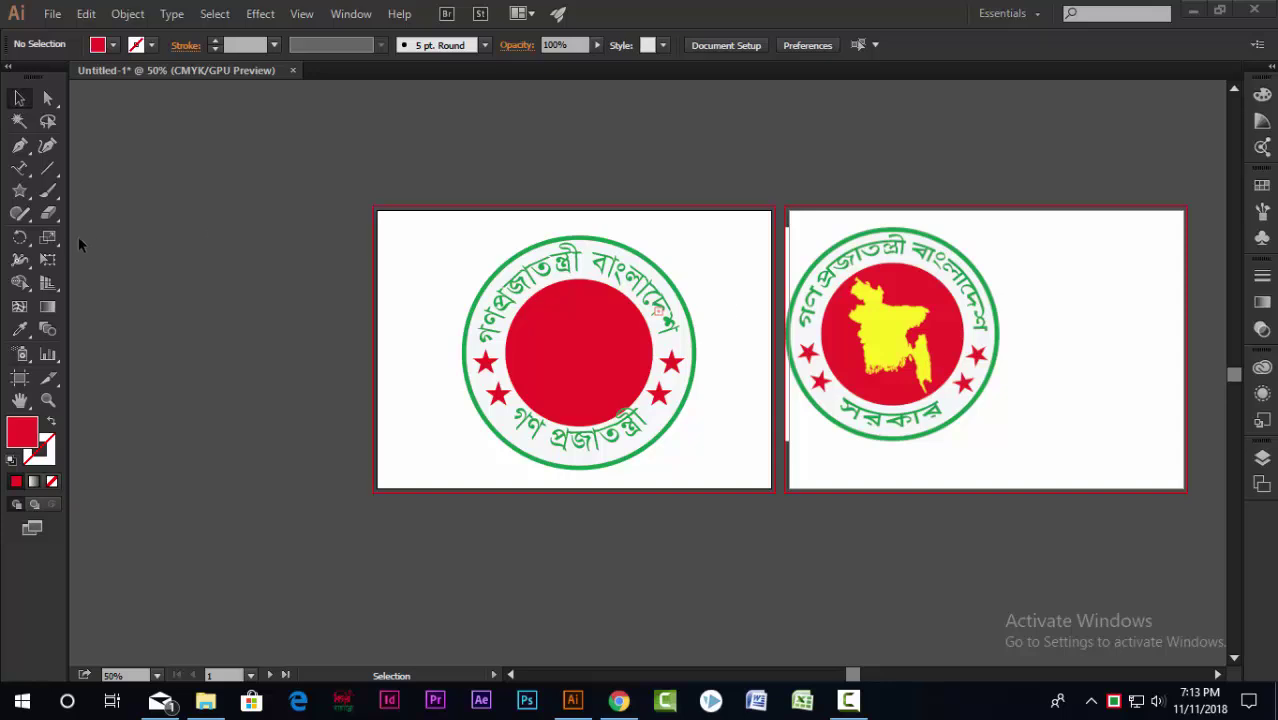
left_click_drag(22, 198, 62, 231)
left_click_drag(889, 336, 937, 402)
key("v")
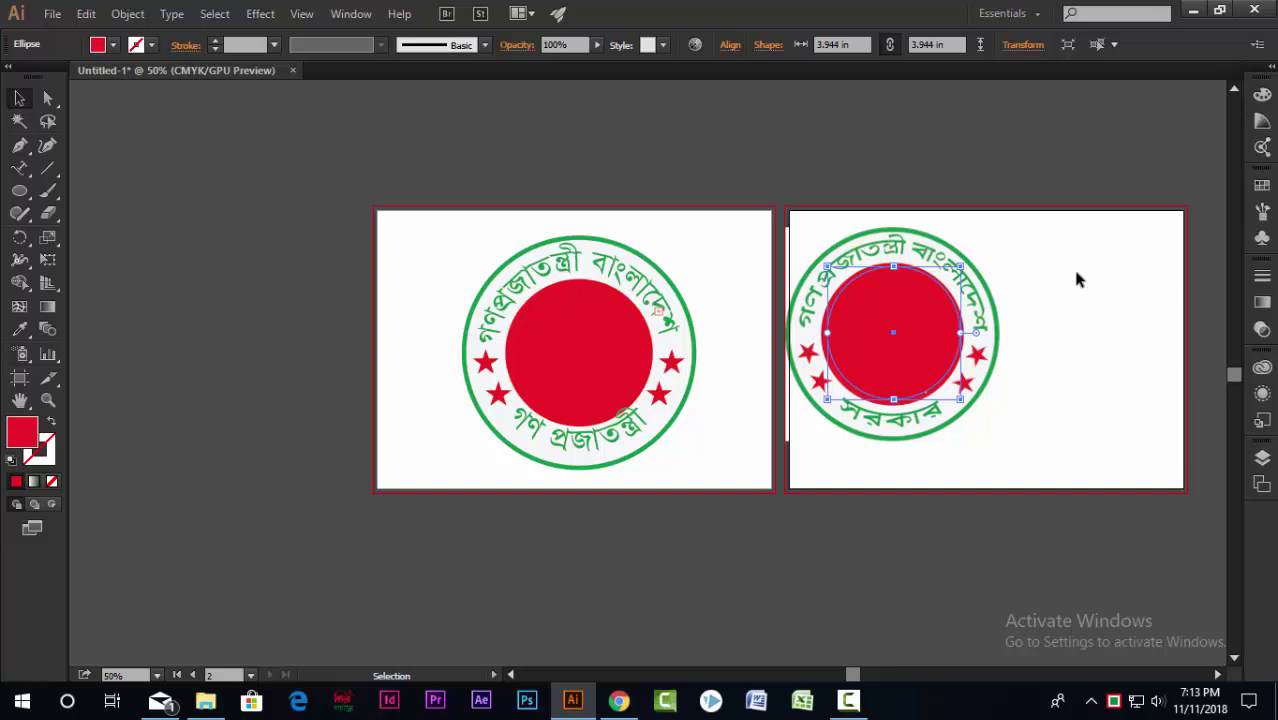
left_click(918, 240, "shift")
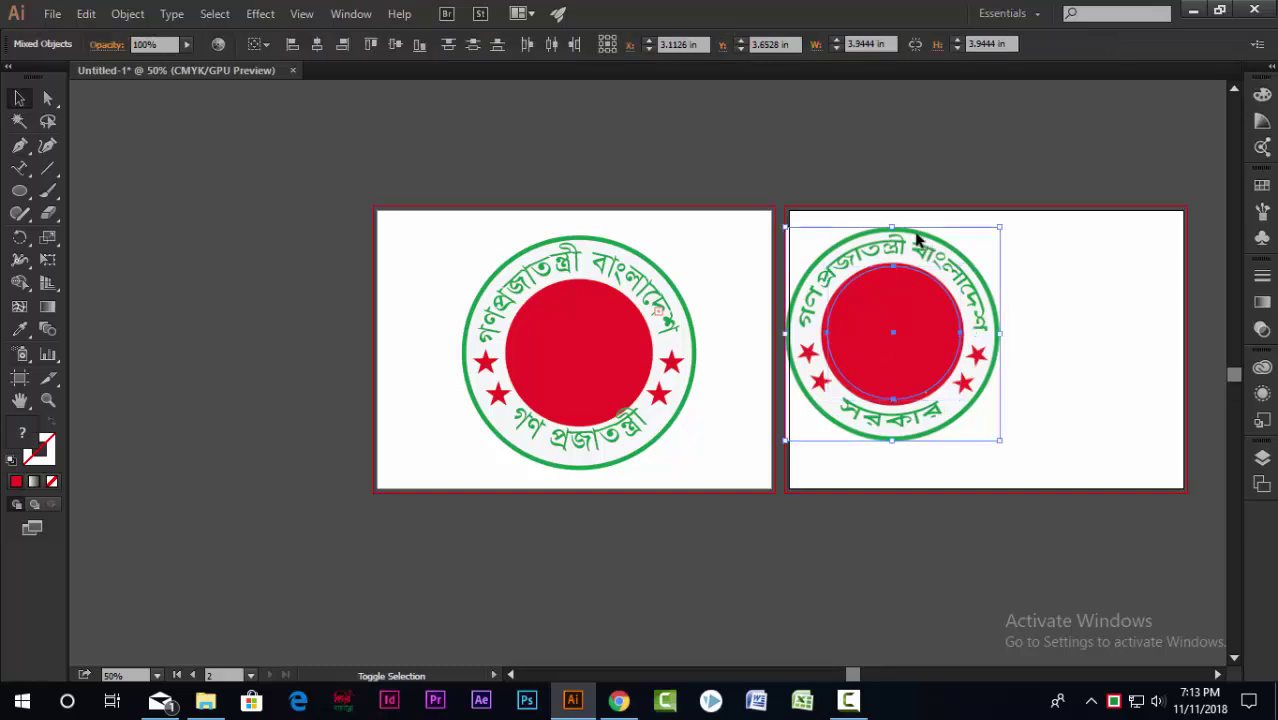
key("ctrl+7")
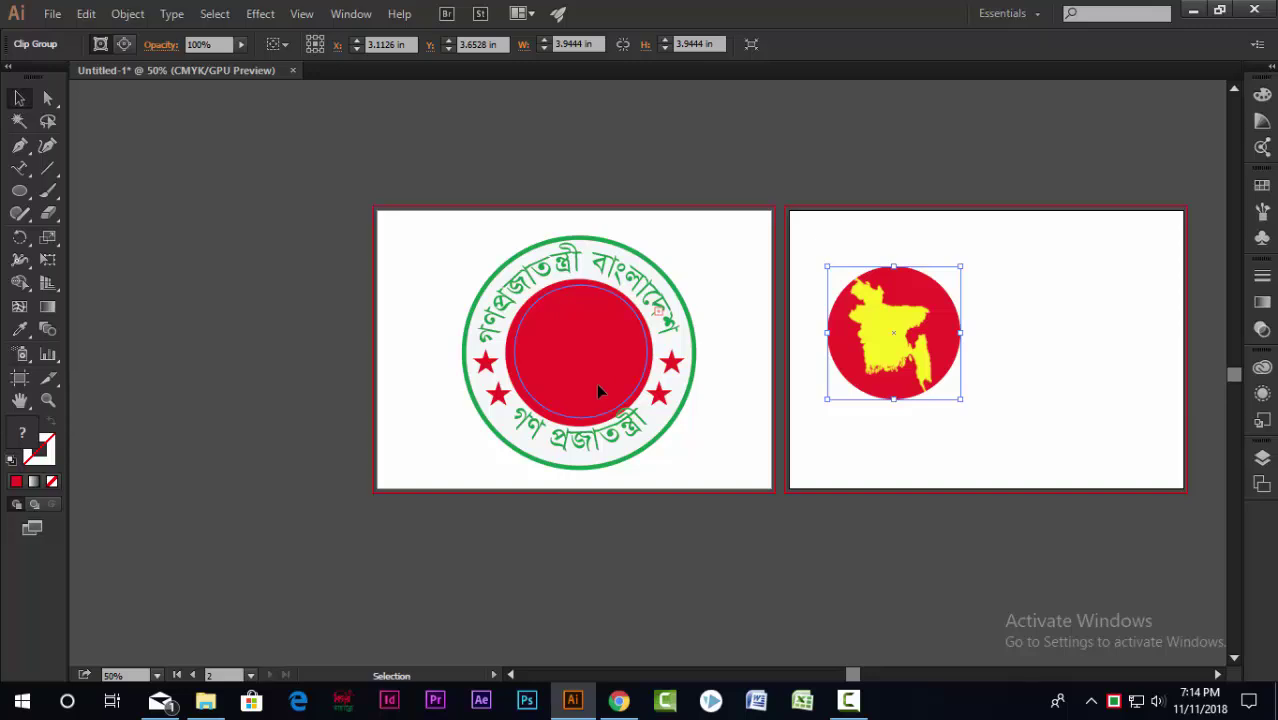
Move the clipped map onto the seal's red circle and align both objects' centres horizontally and vertically.
left_click_drag(598, 386, 598, 386)
key("ctrl+1")
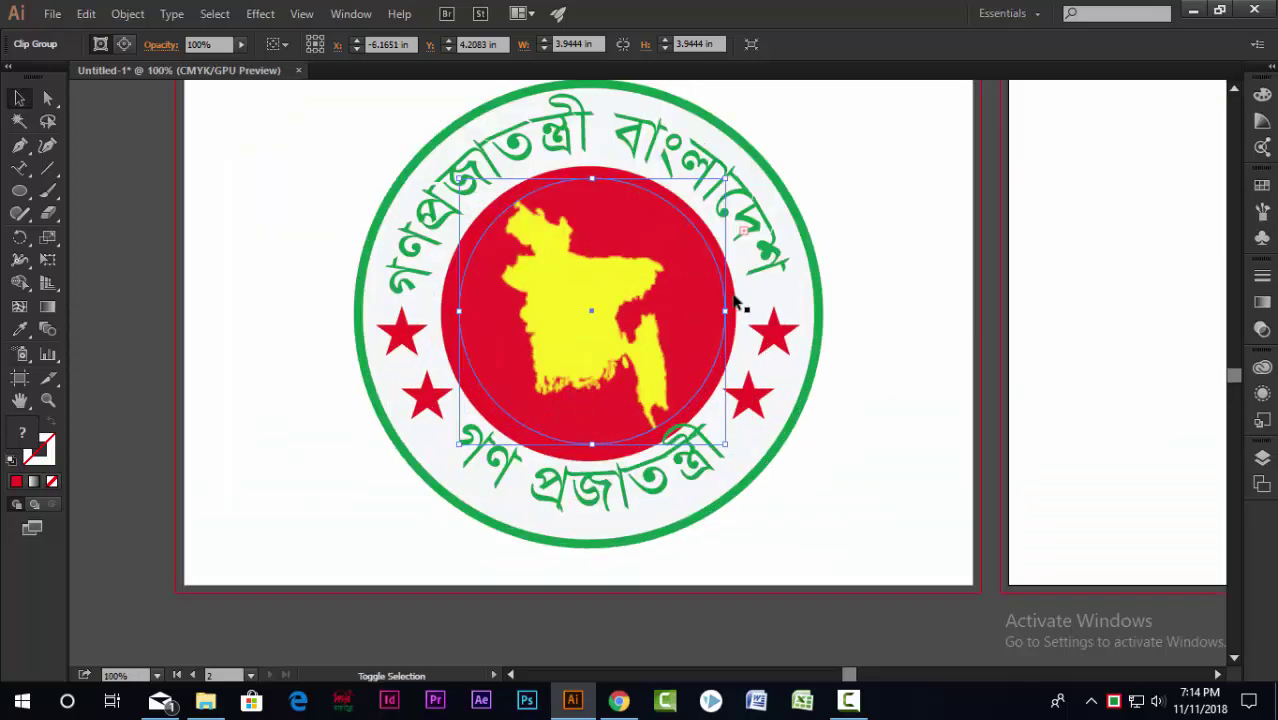
left_click(735, 302, "shift")
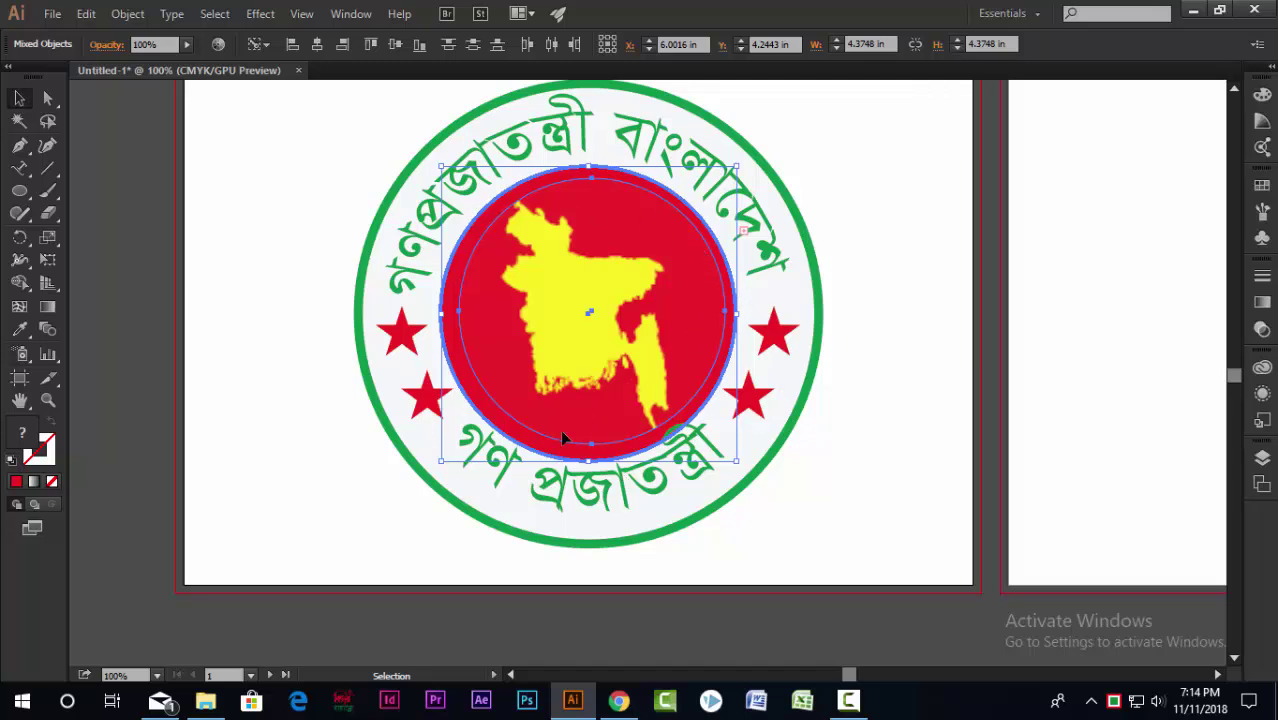
left_click(316, 47)
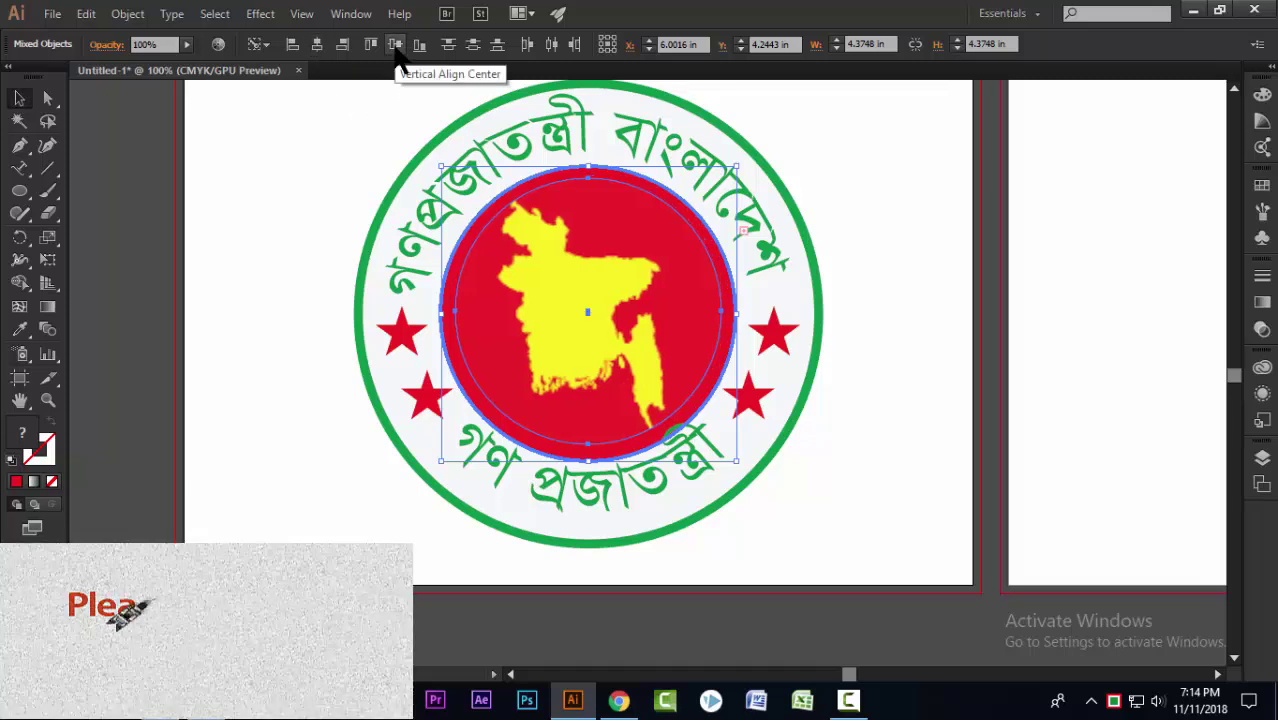
left_click(396, 56)
left_click(896, 393)
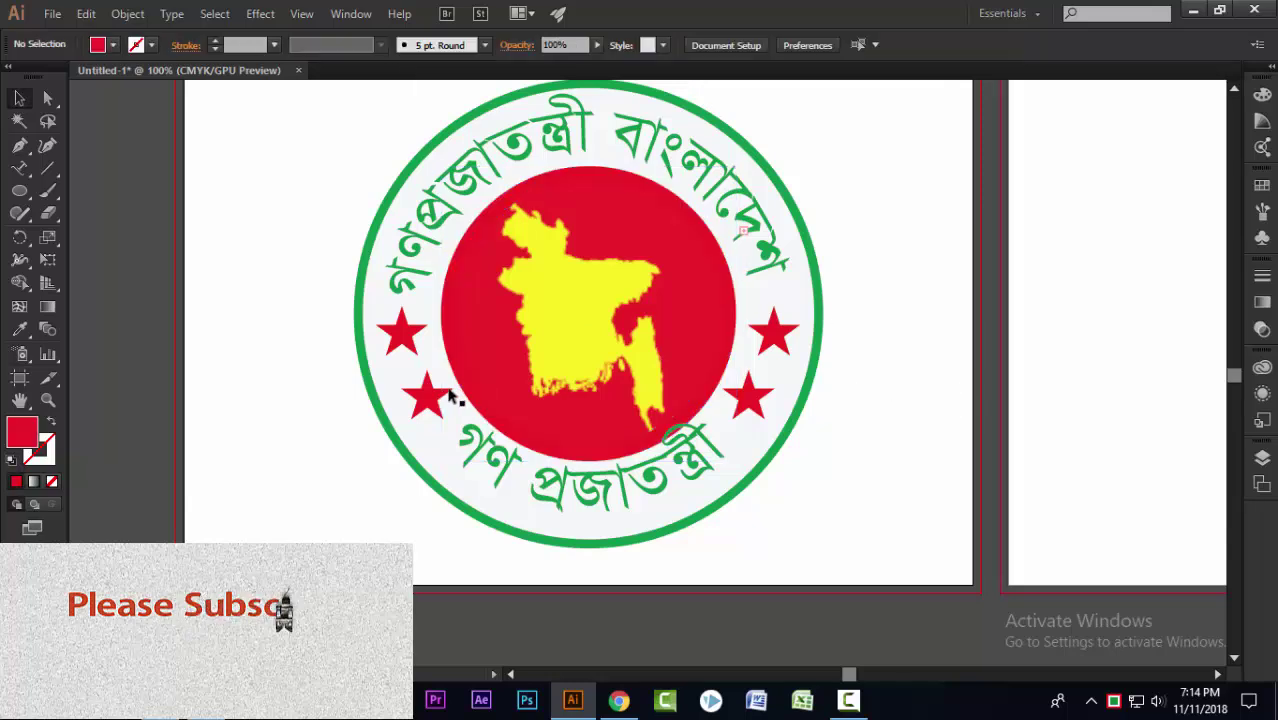
Enlarge the lower lettering about its centre to 81.54 pt so it sits farther out in the band.
scroll(452, 405, "down", 3)
scroll(456, 422, "up", 2)
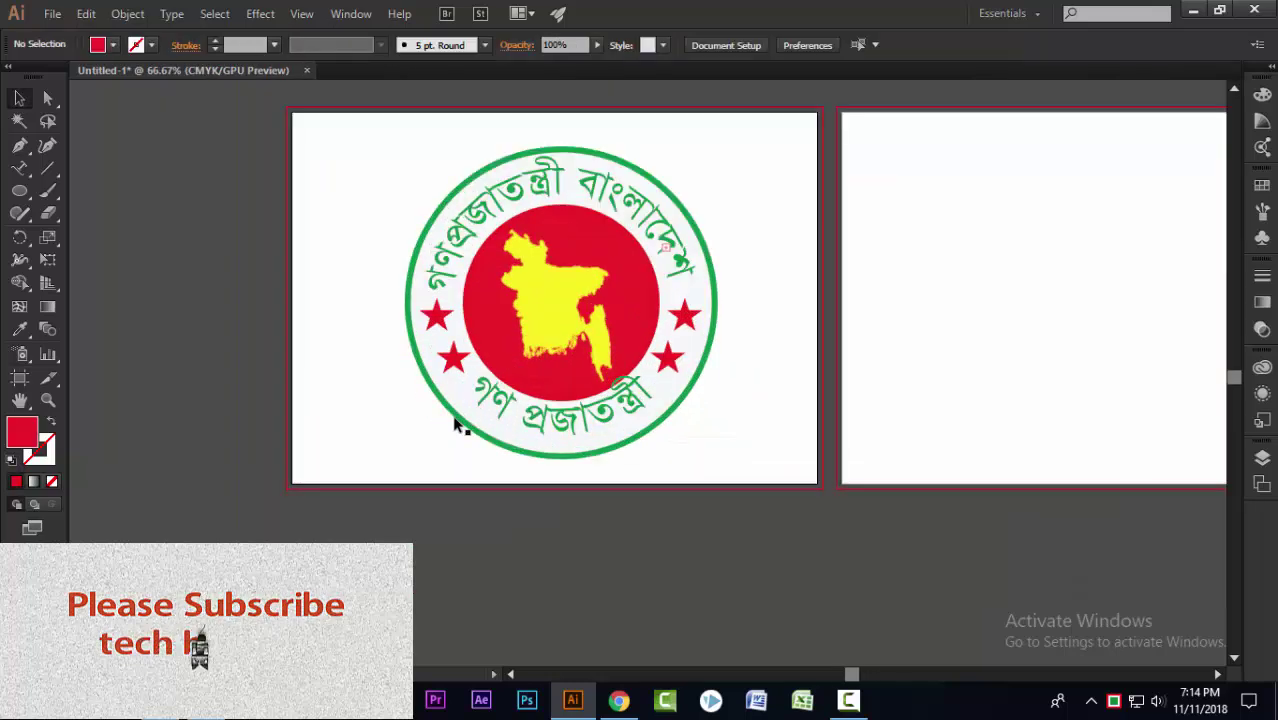
left_click(620, 432)
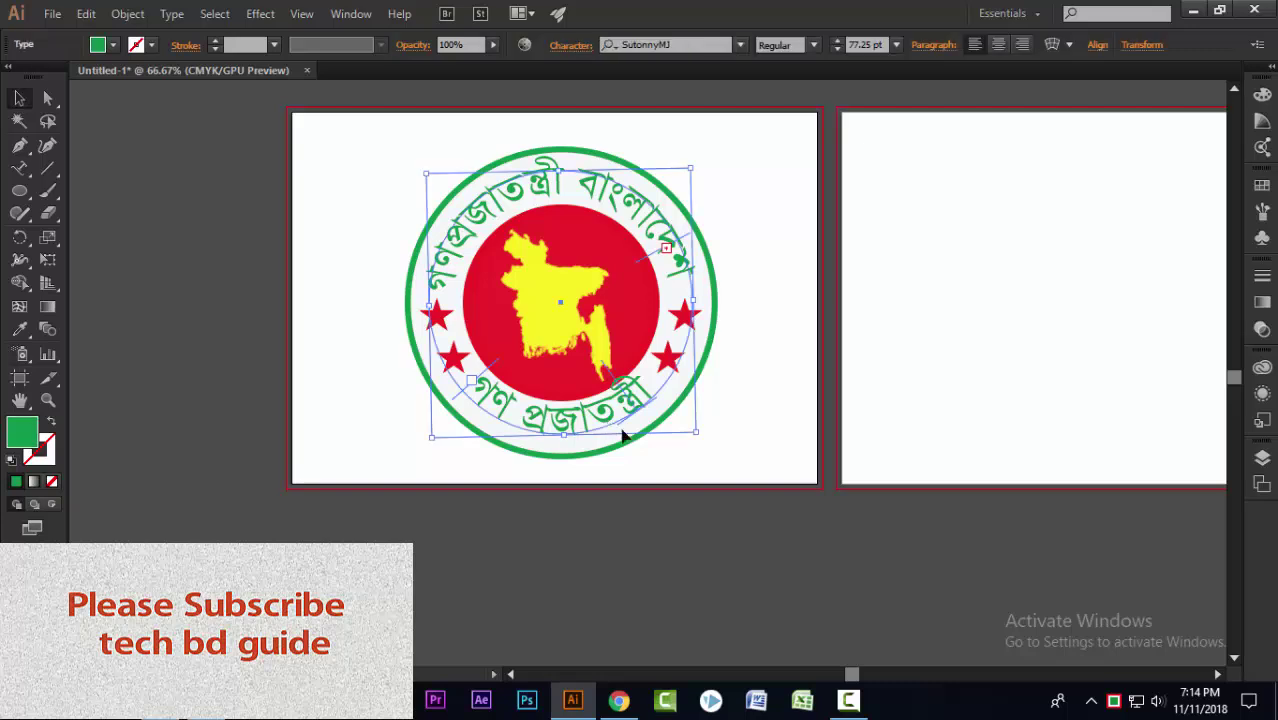
left_click_drag(696, 433, 707, 444)
left_click(750, 450)
left_click_drag(378, 120, 818, 500)
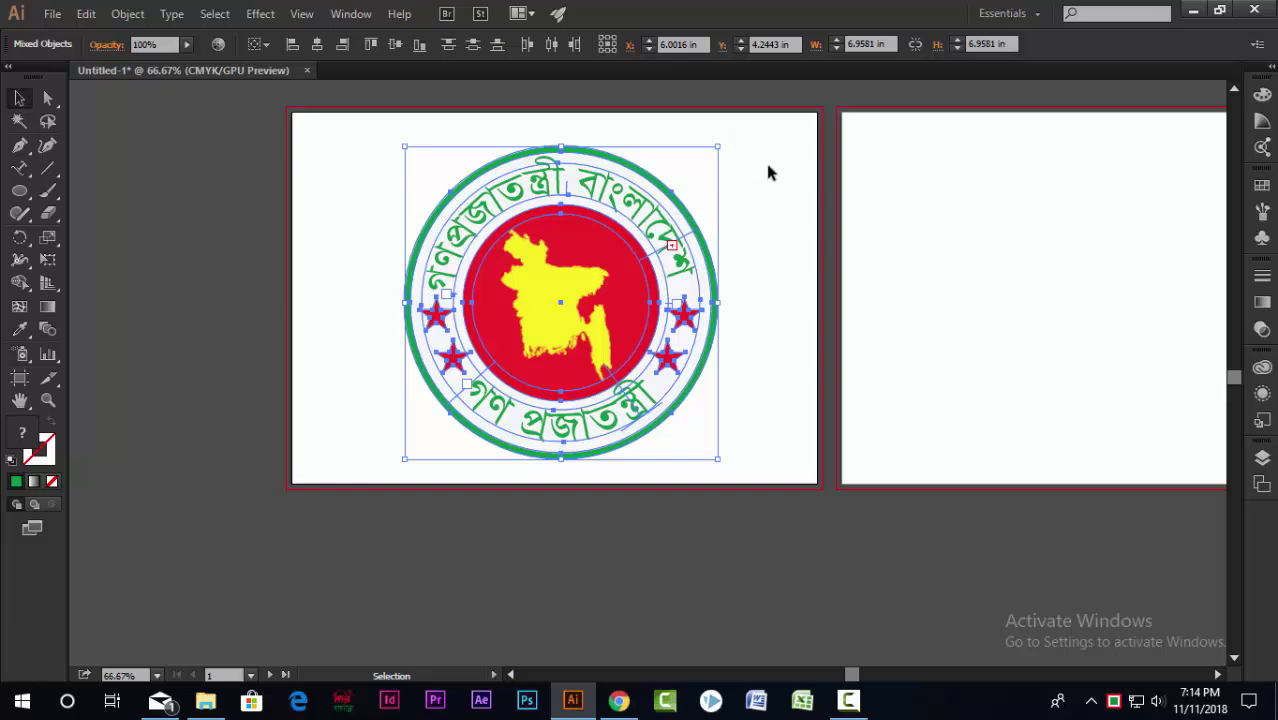
left_click(766, 203)
left_click(686, 263)
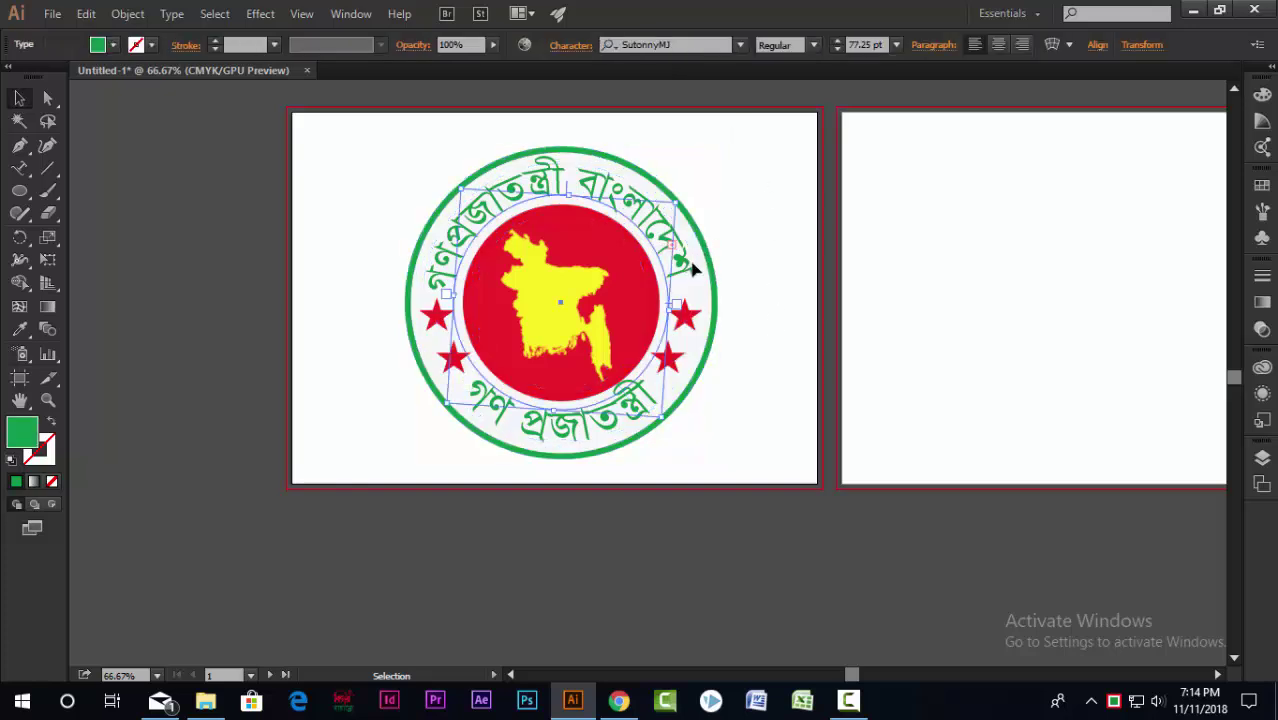
left_click(753, 285)
left_click(670, 235)
left_click_drag(670, 228, 686, 245)
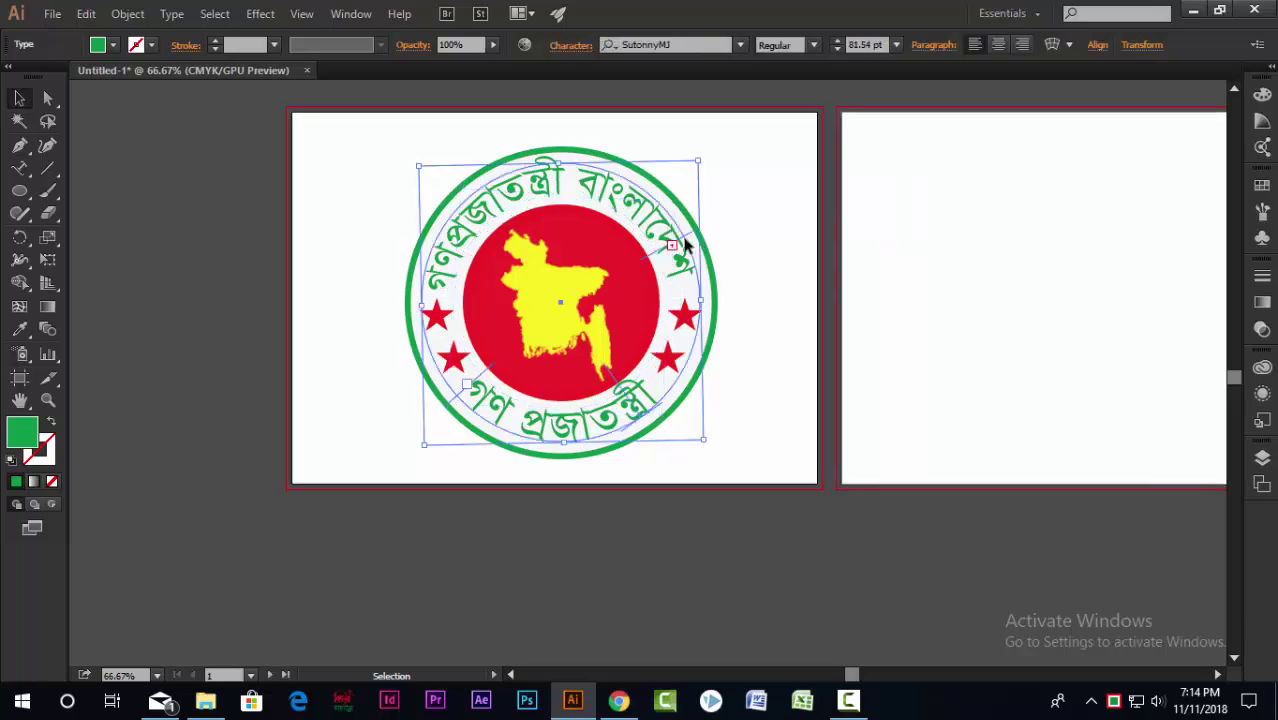
left_click_drag(702, 148, 716, 163)
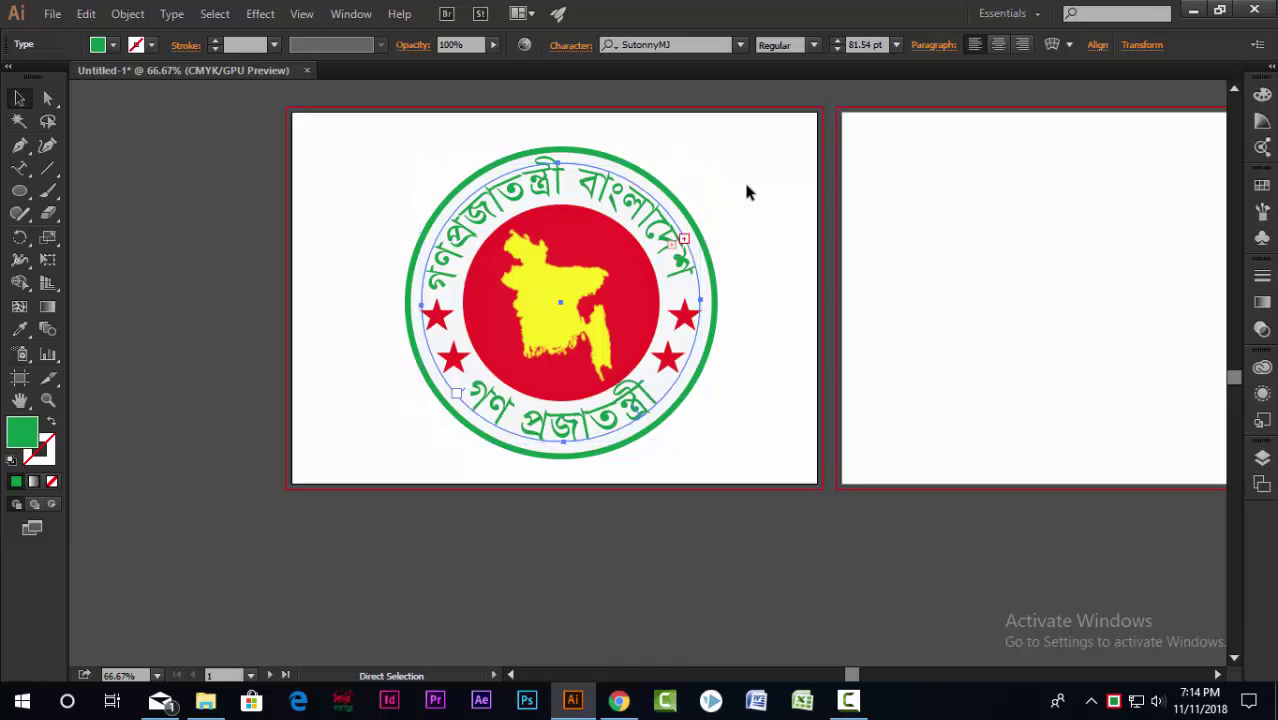
left_click(746, 192)
Rotate the upper lettering slightly clockwise about the seal's centre to balance it between the two star pairs.
left_click(654, 214)
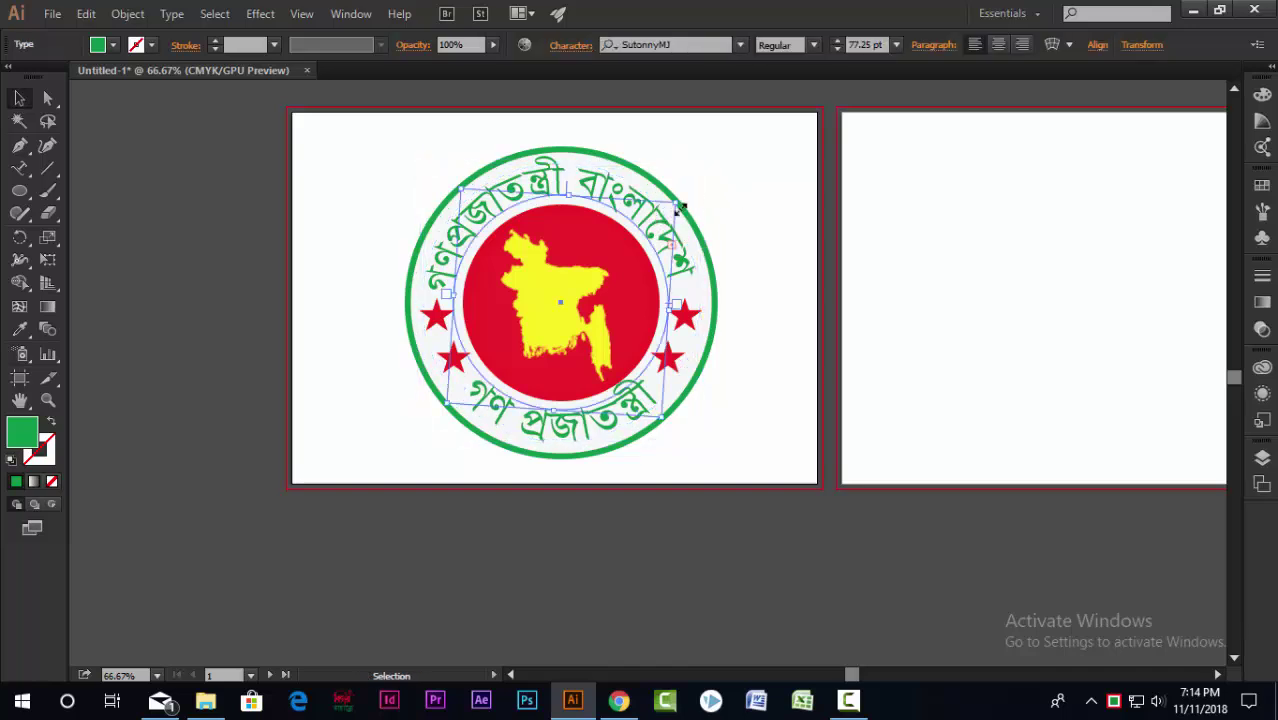
left_click_drag(681, 194, 693, 209)
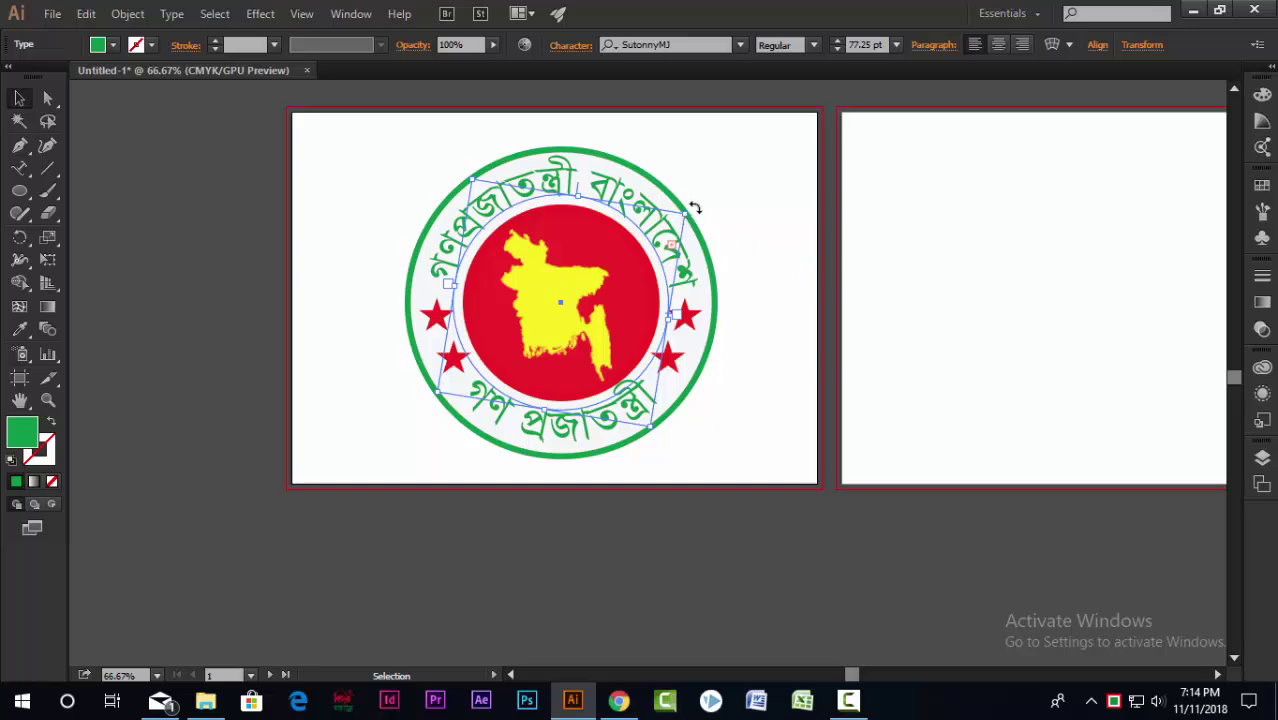
left_click(793, 254)
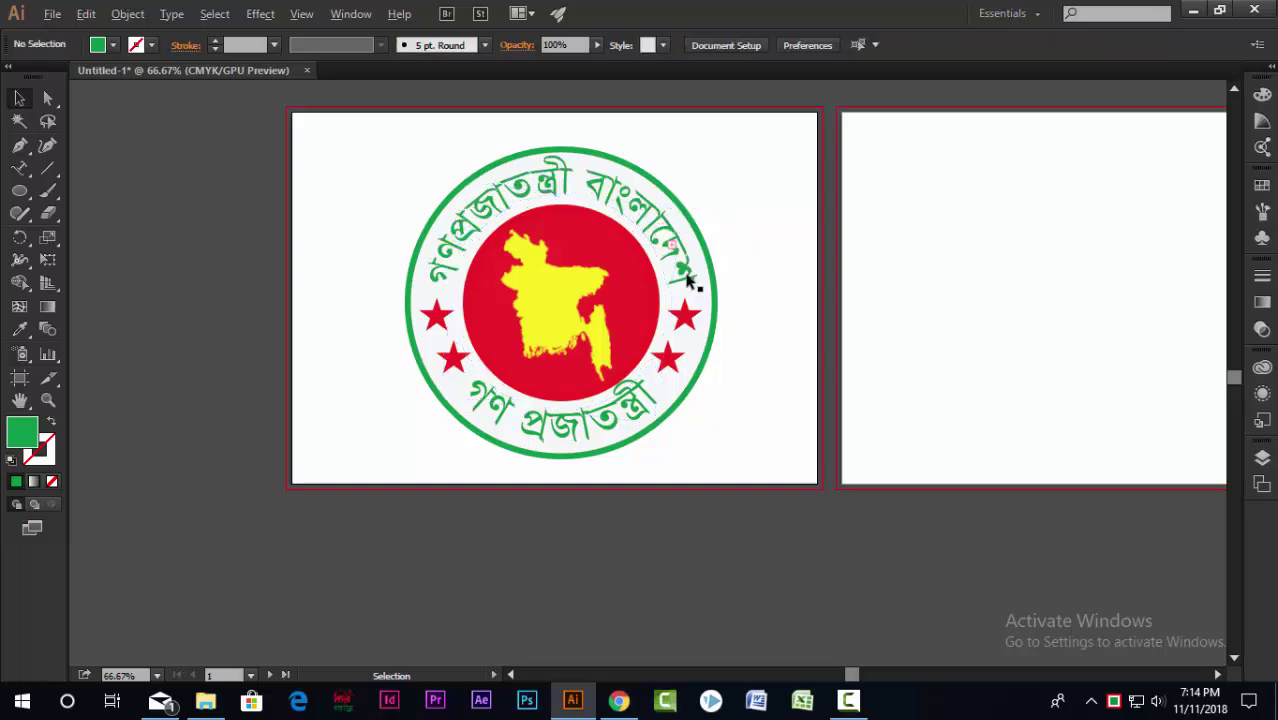
scroll(688, 277, "down", 3)
scroll(686, 322, "up", 3)
scroll(700, 386, "up", 1)
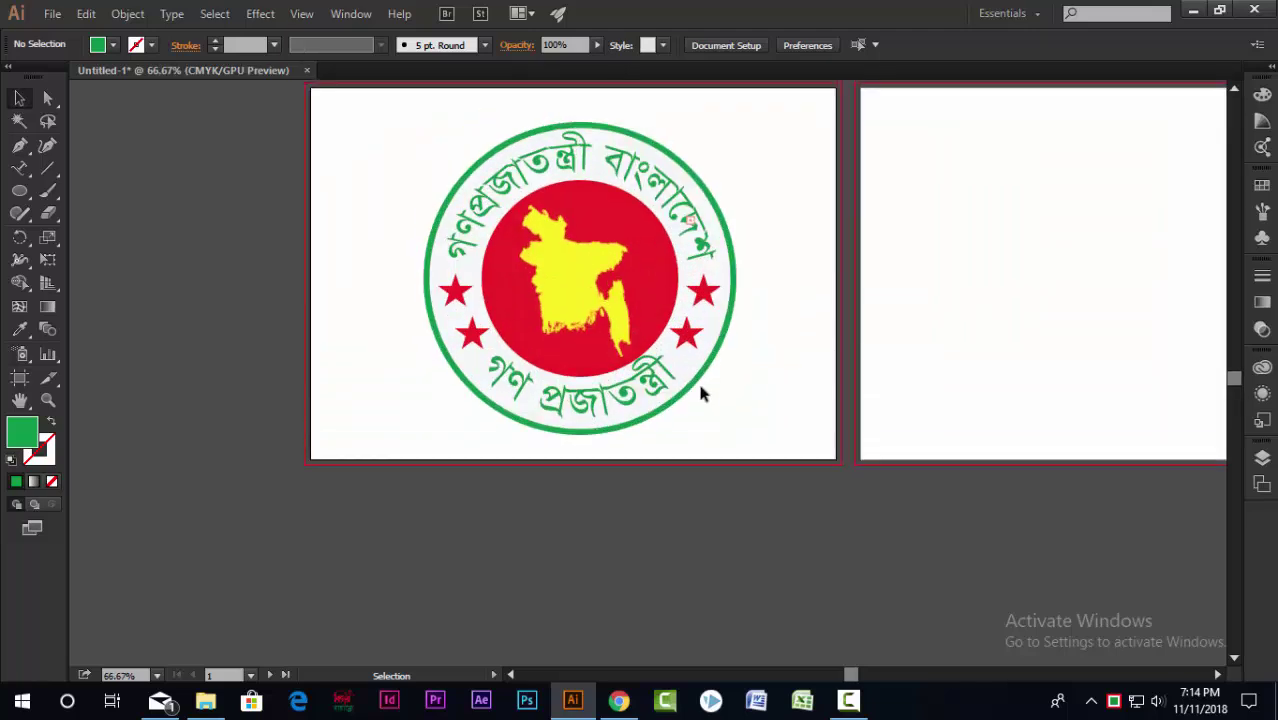
scroll(700, 387, "up", 1)
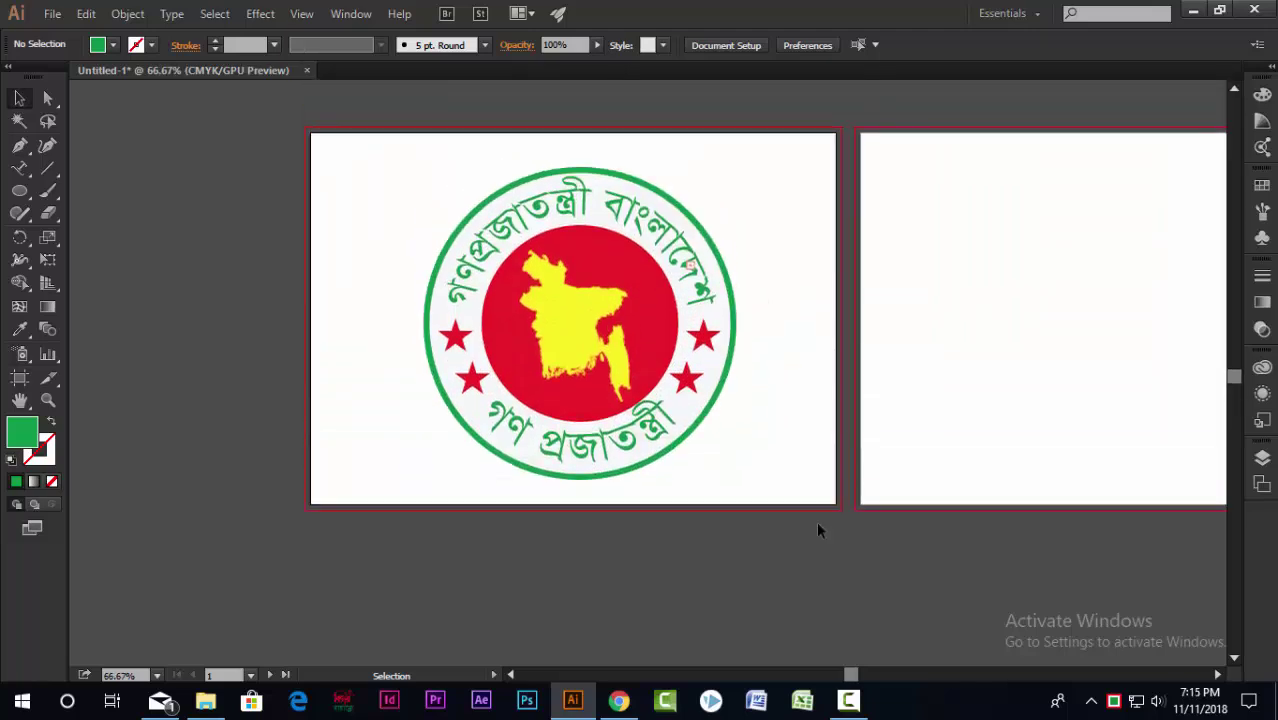
left_click(850, 702)
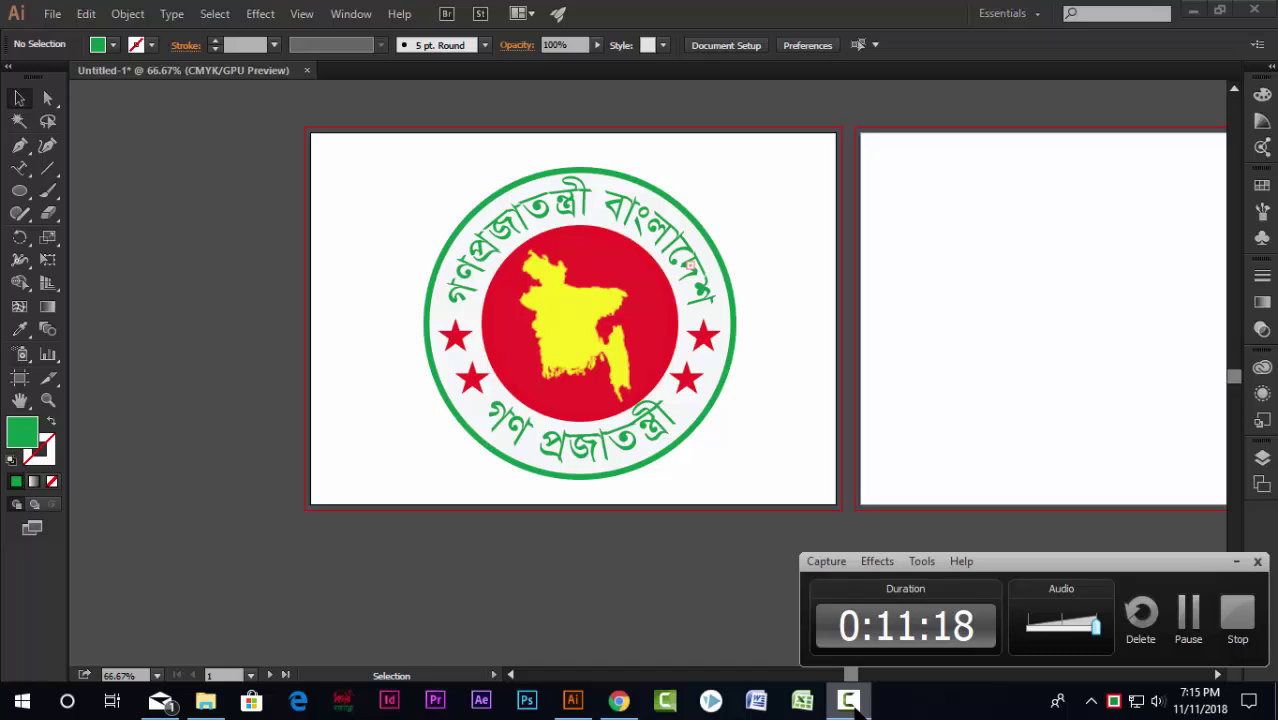
left_click(850, 702)
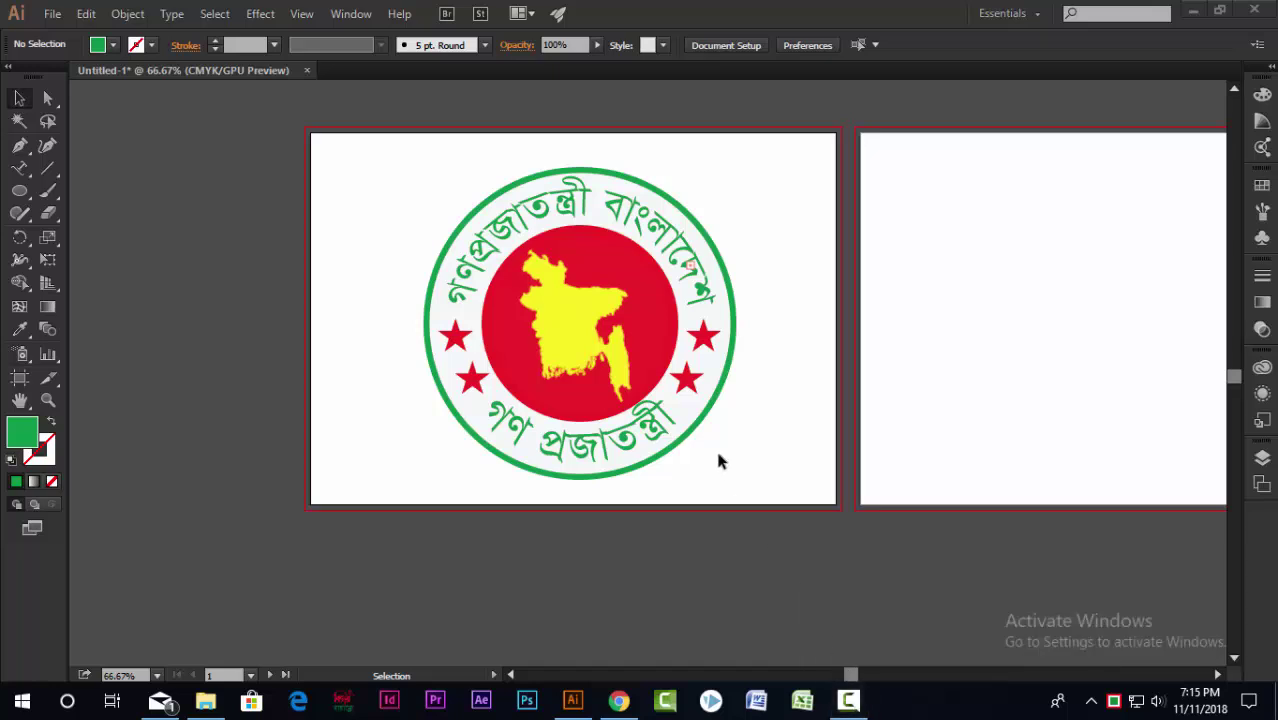